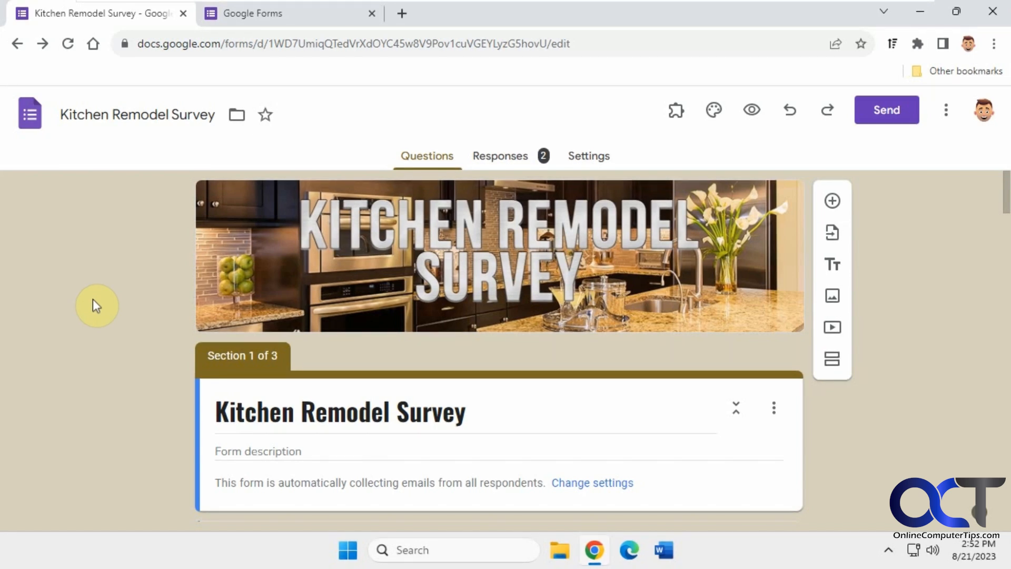
# Open the Kitchen Remodel Survey's settings and review the quiz, response and presentation options.
pyautogui.click(591, 157)
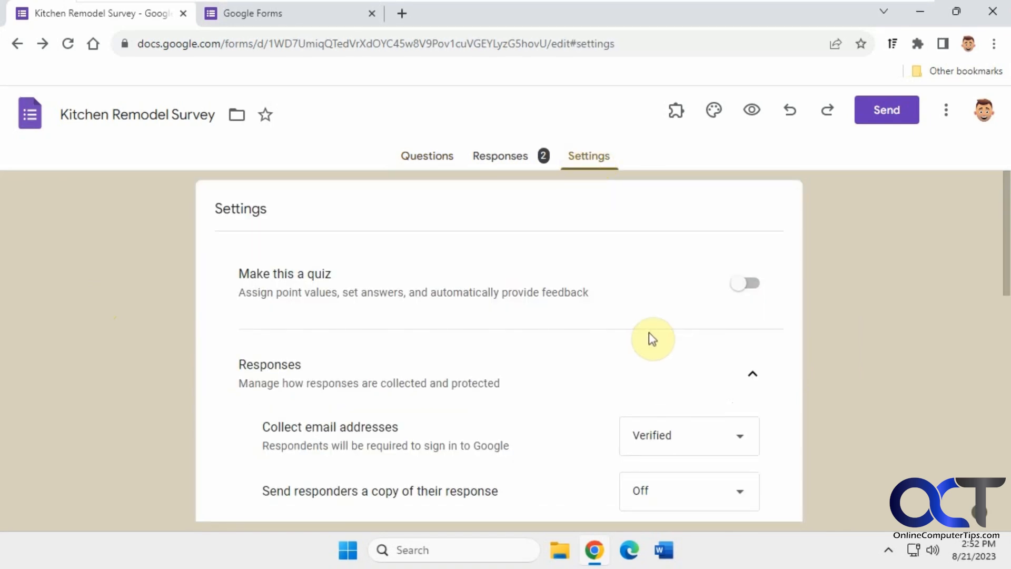
pyautogui.scroll(-7, 665, 336)
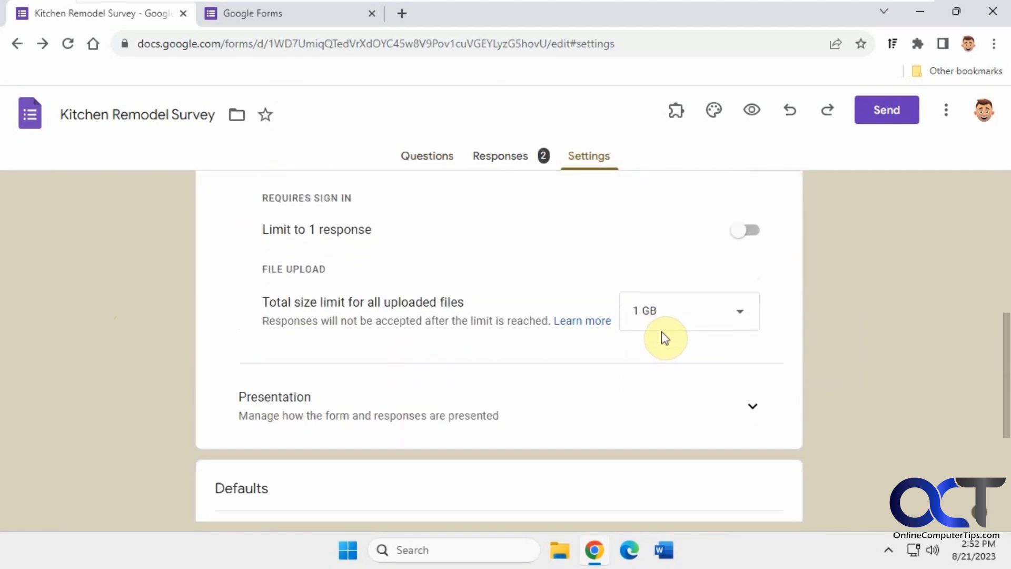
pyautogui.scroll(5, 665, 337)
pyautogui.scroll(2, 662, 330)
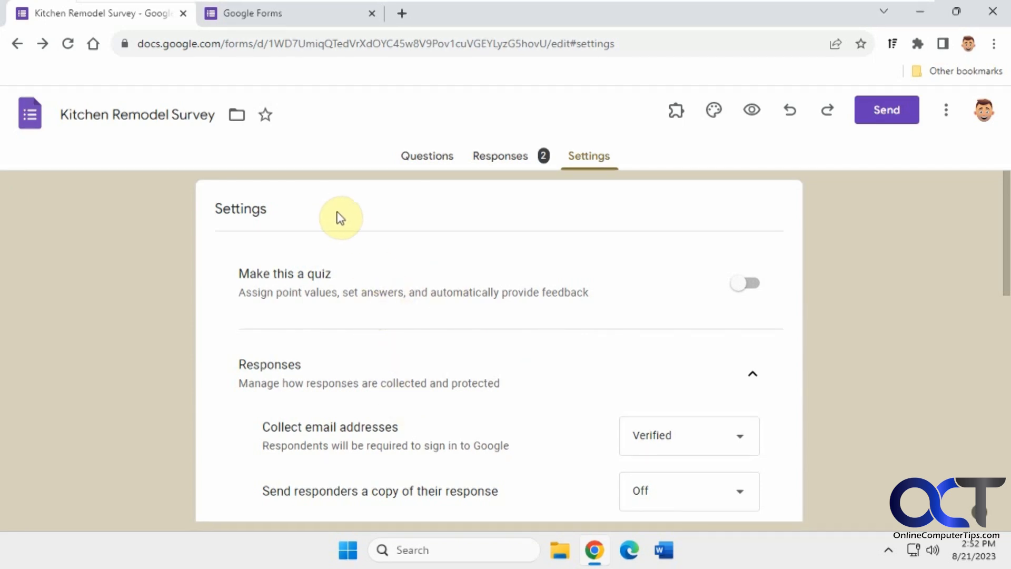
# Switch to the Google Forms home page, create a form from the Blank Quiz template and open its settings.
pyautogui.click(293, 15)
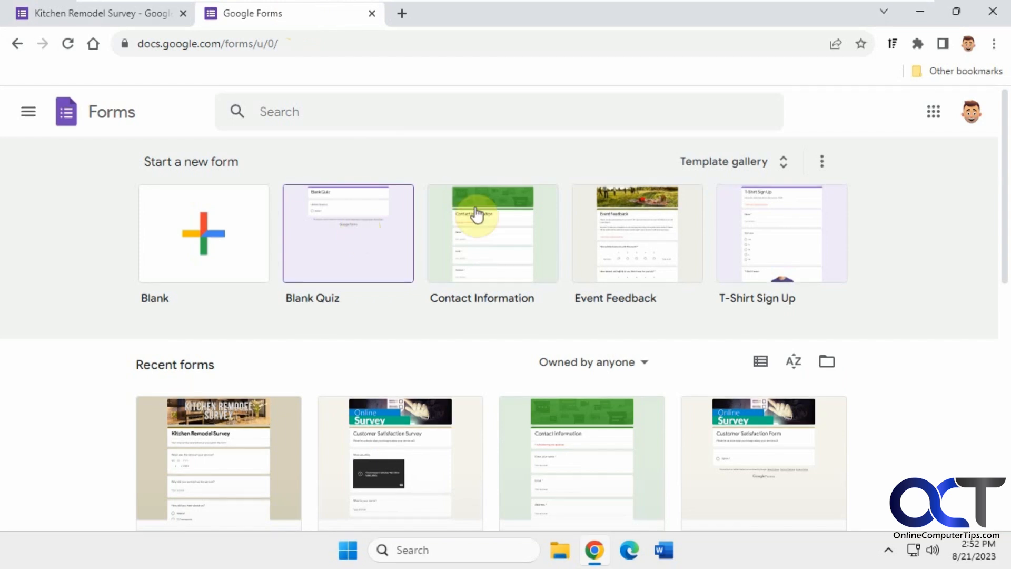
pyautogui.click(350, 242)
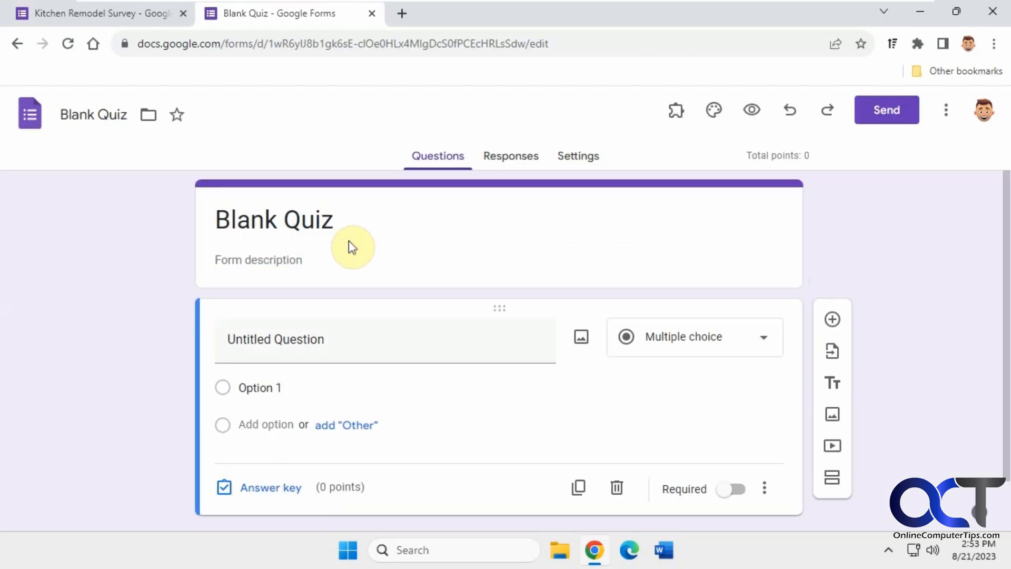
pyautogui.click(580, 158)
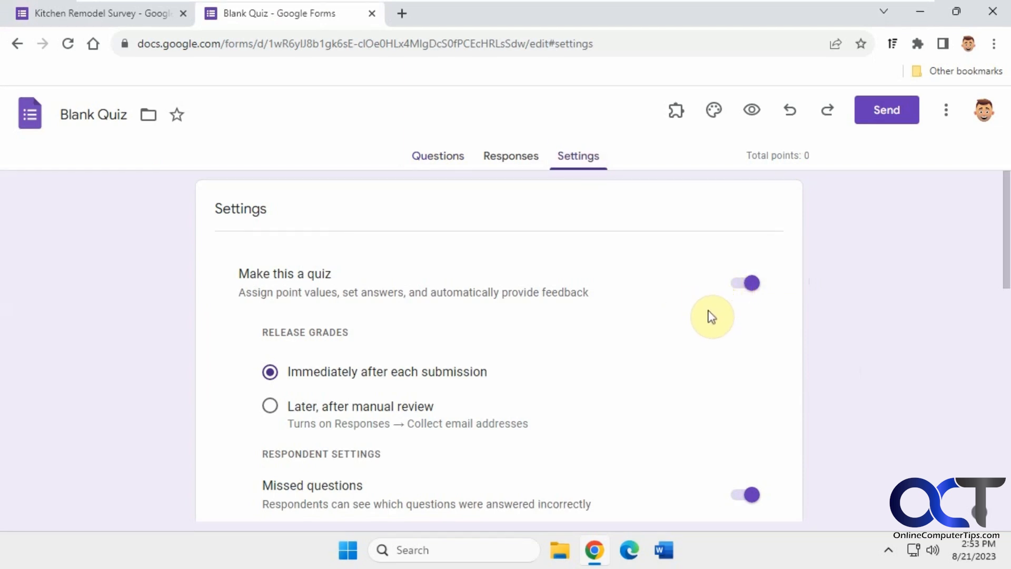
# Review the quiz settings for releasing grades, respondent visibility and the default question point value.
pyautogui.scroll(-2, 710, 304)
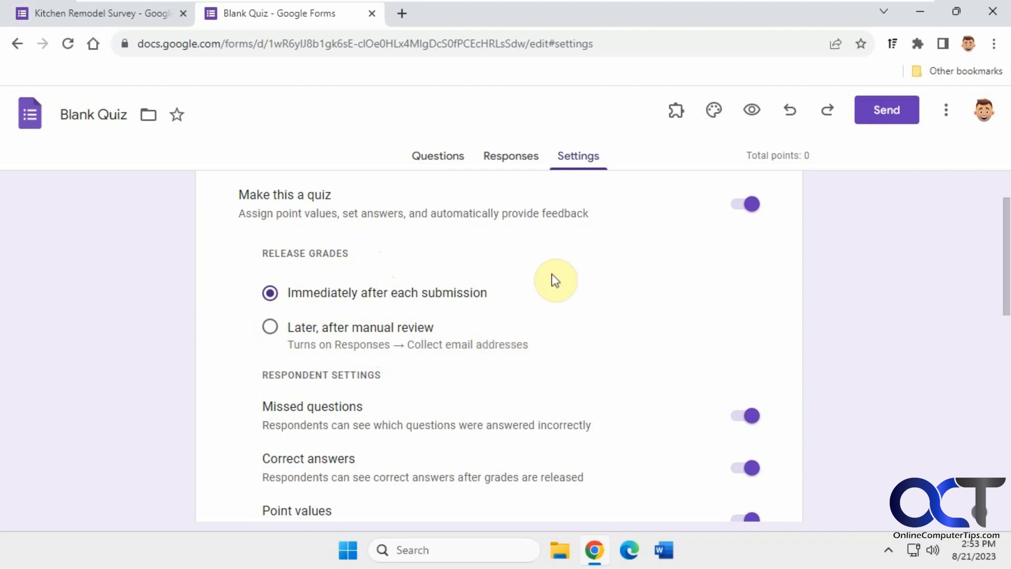
pyautogui.scroll(-3, 574, 327)
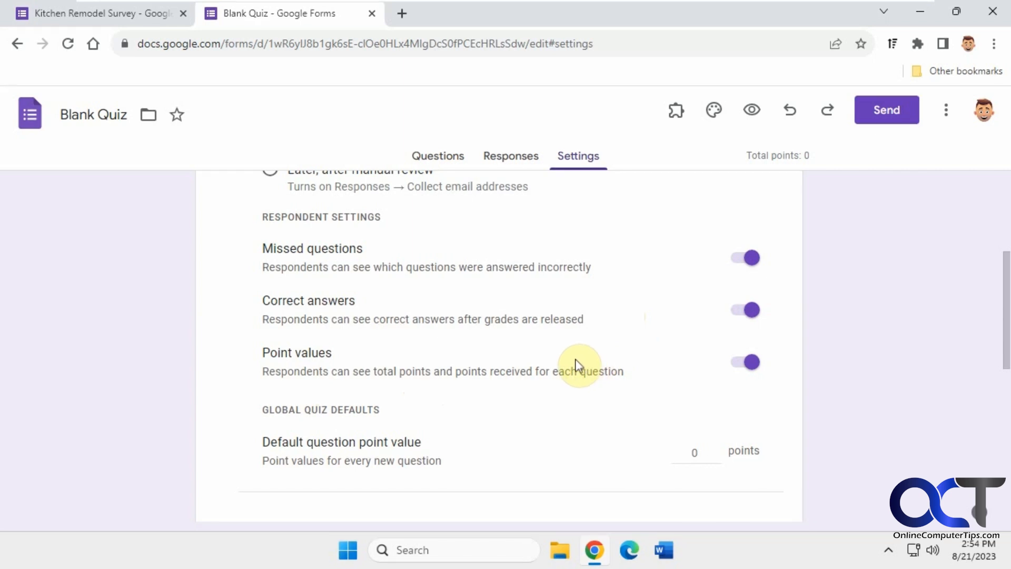
pyautogui.scroll(-1, 578, 364)
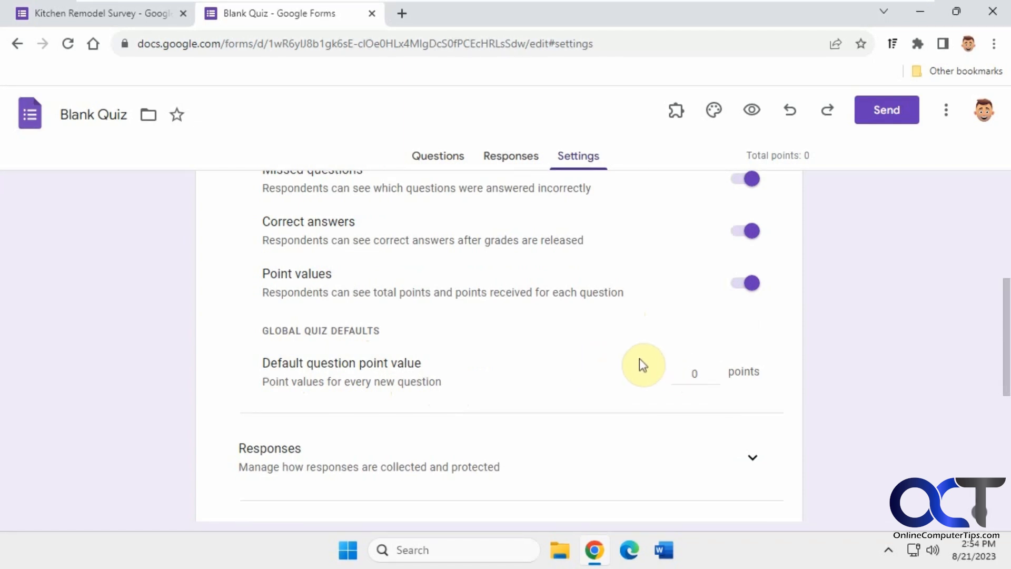
pyautogui.scroll(-2, 641, 363)
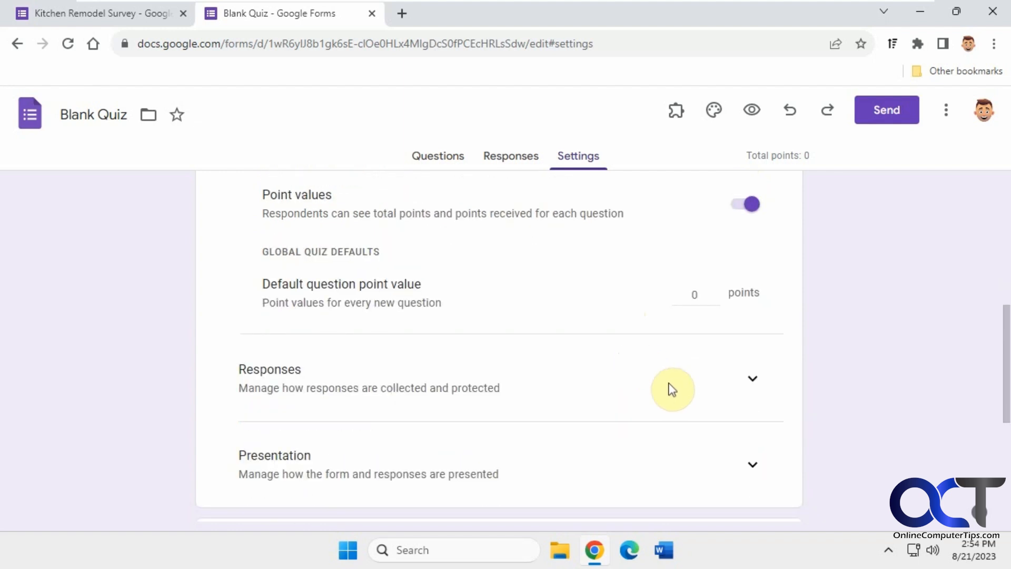
# Set Collect email addresses to Verified in the response settings and check the options for sending responders a copy.
pyautogui.click(753, 379)
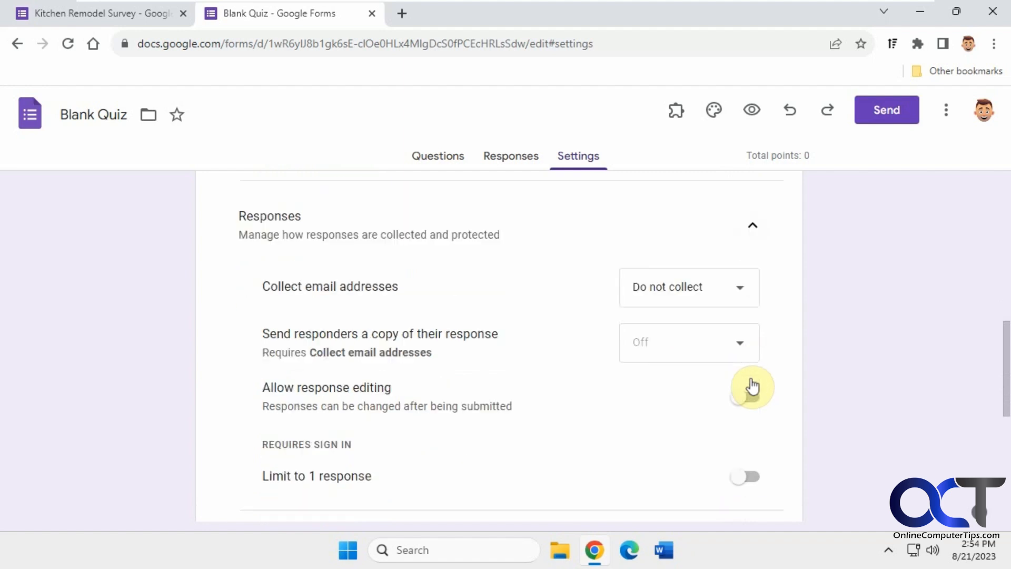
pyautogui.click(717, 288)
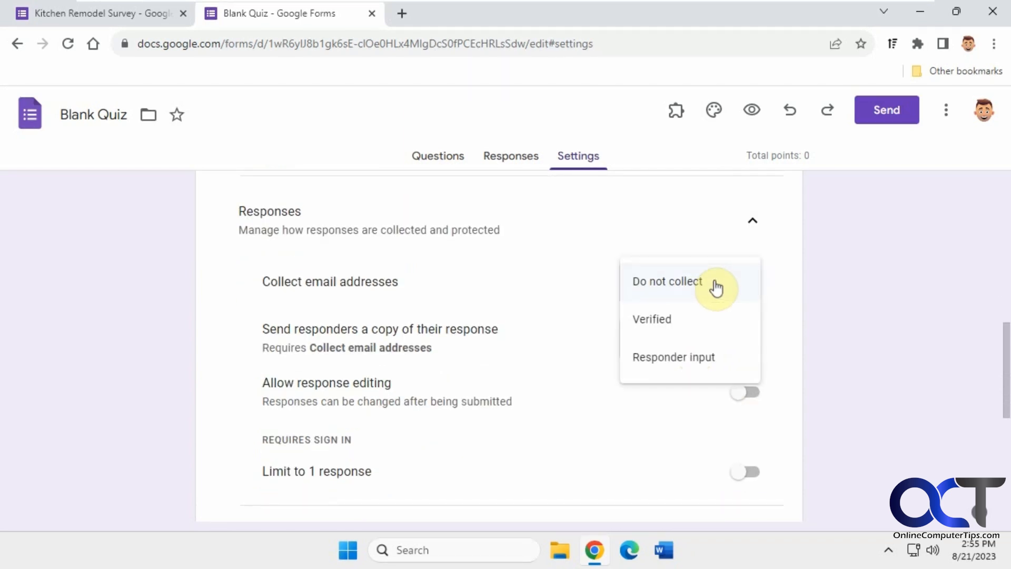
pyautogui.click(793, 312)
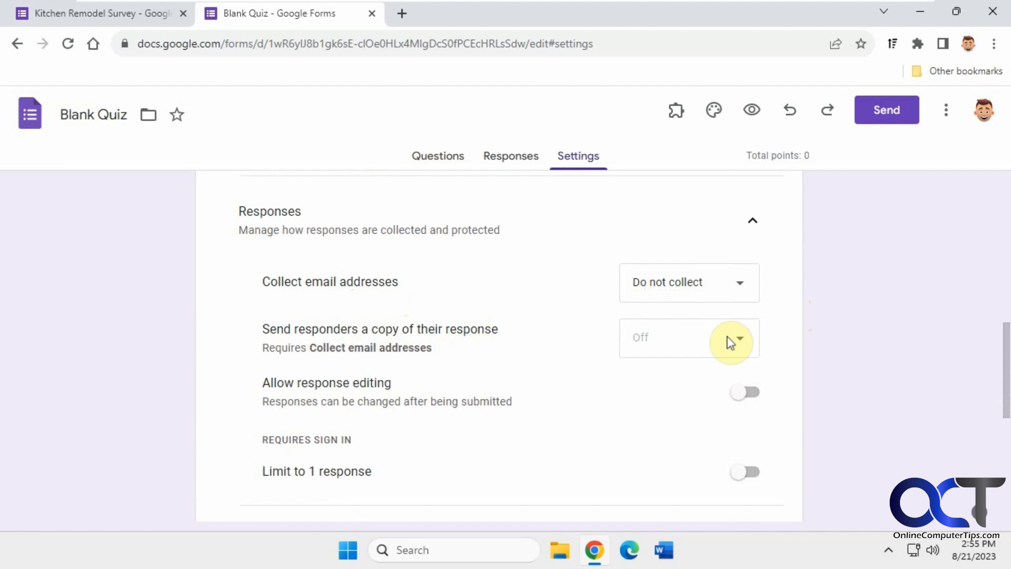
pyautogui.click(745, 284)
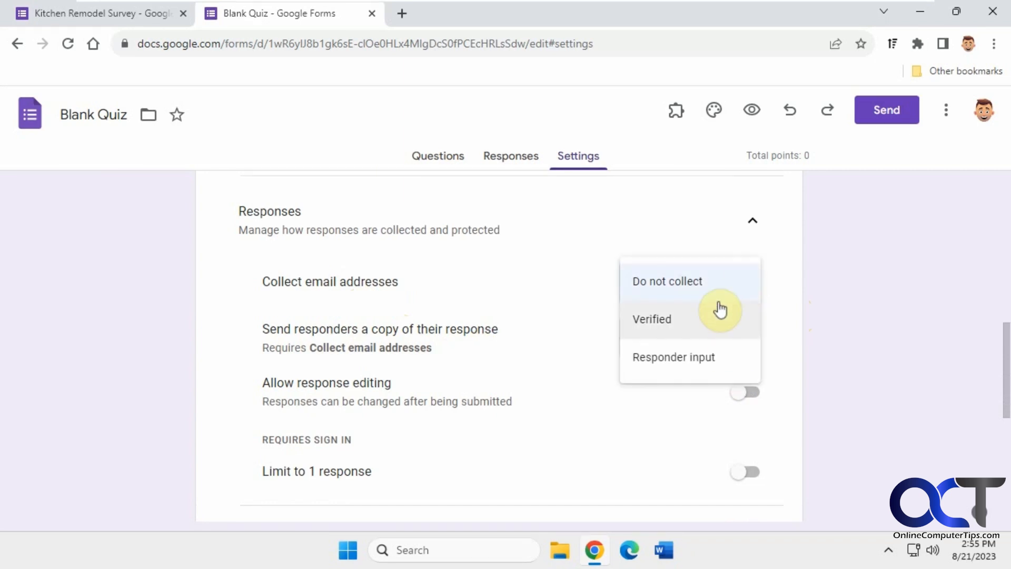
pyautogui.click(711, 316)
pyautogui.click(738, 345)
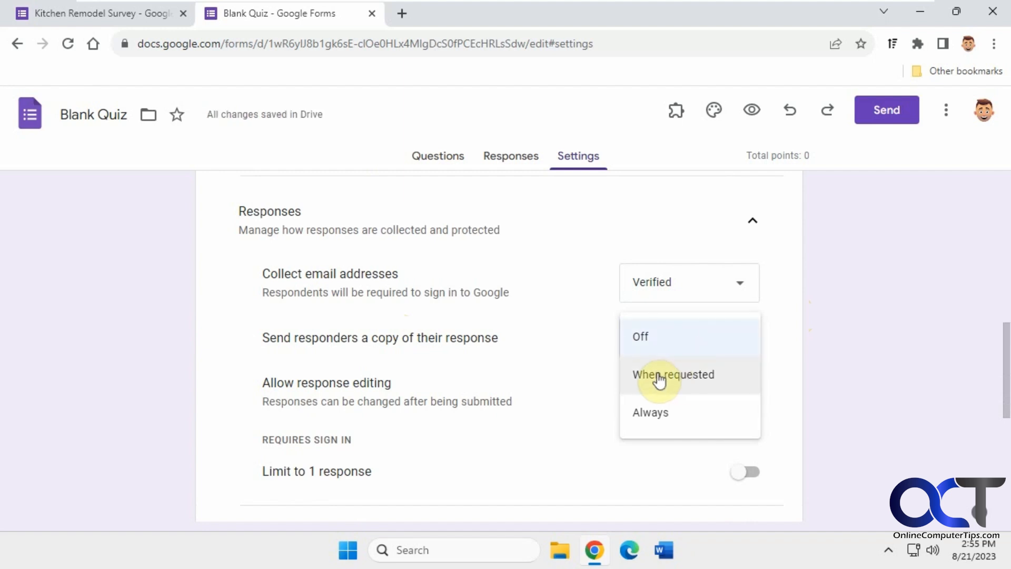
pyautogui.click(784, 342)
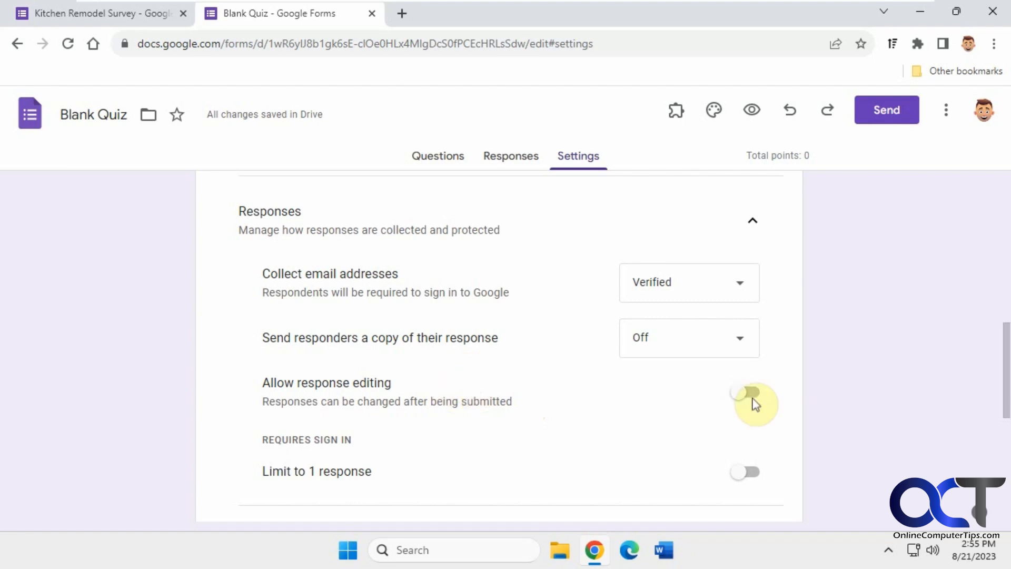
# Examine the Presentation settings, including the editable confirmation message, the after-submission options and the autosave restriction.
pyautogui.scroll(-1, 637, 419)
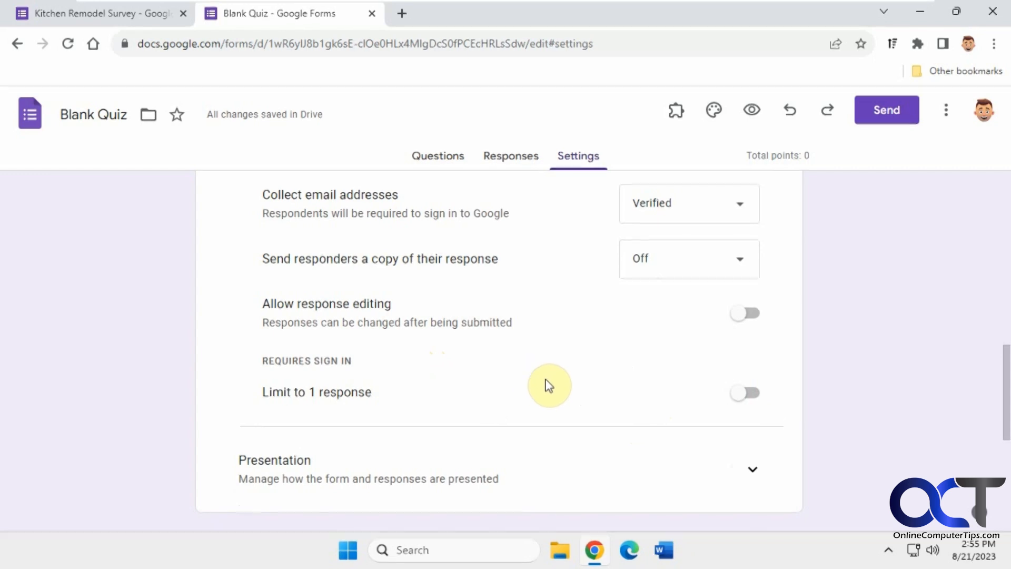
pyautogui.scroll(-3, 549, 386)
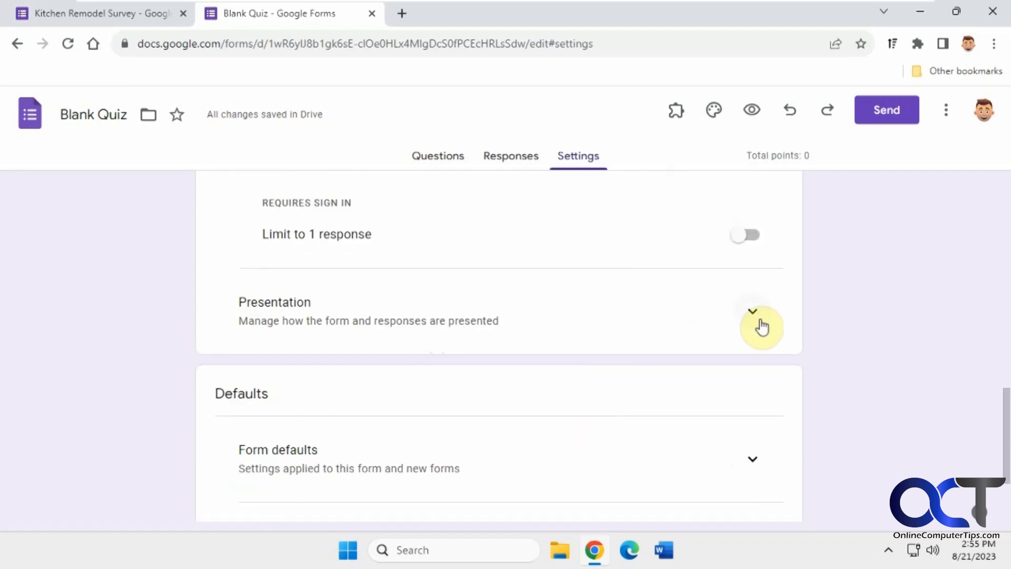
pyautogui.click(753, 311)
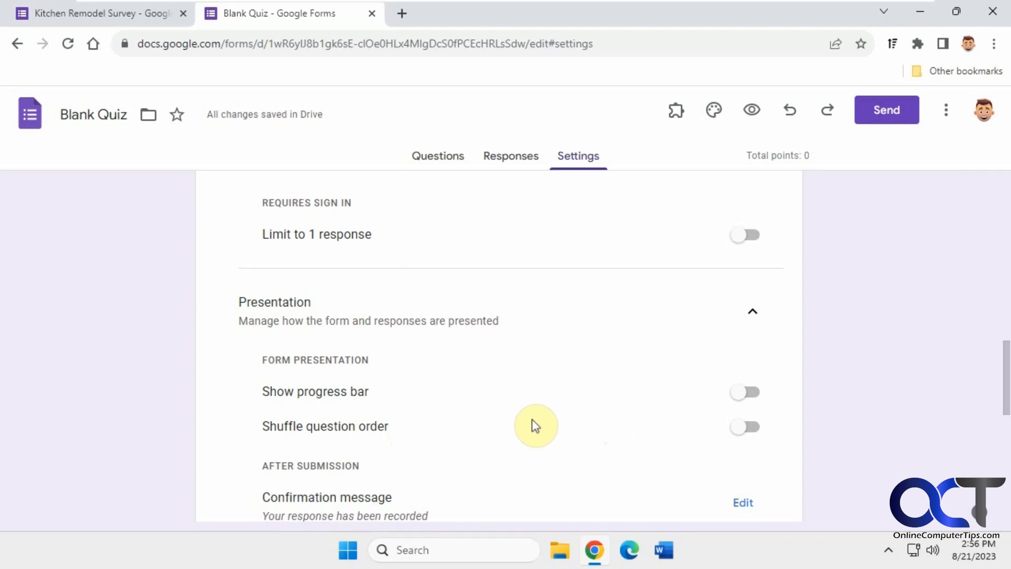
pyautogui.scroll(-3, 535, 422)
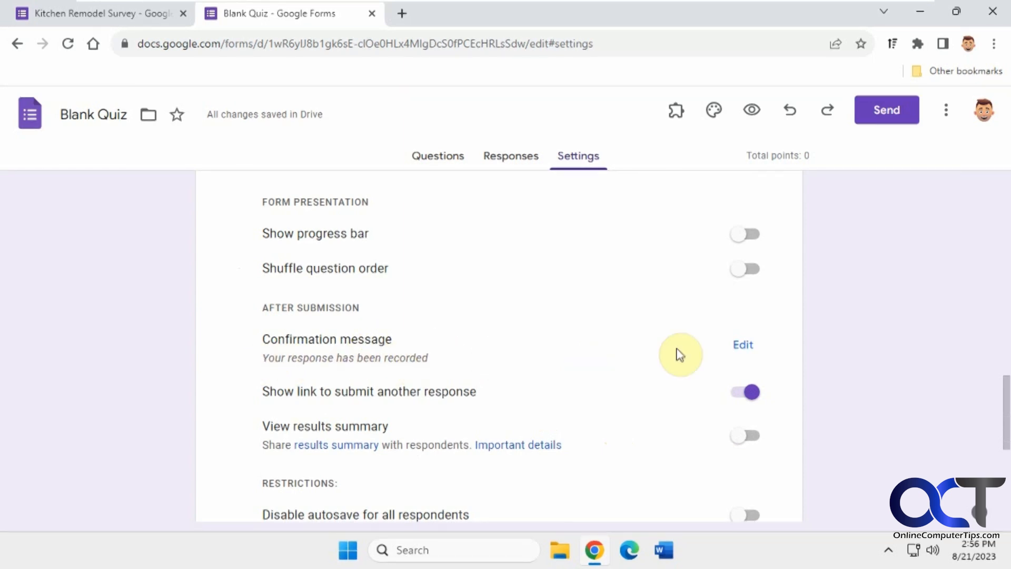
pyautogui.click(743, 346)
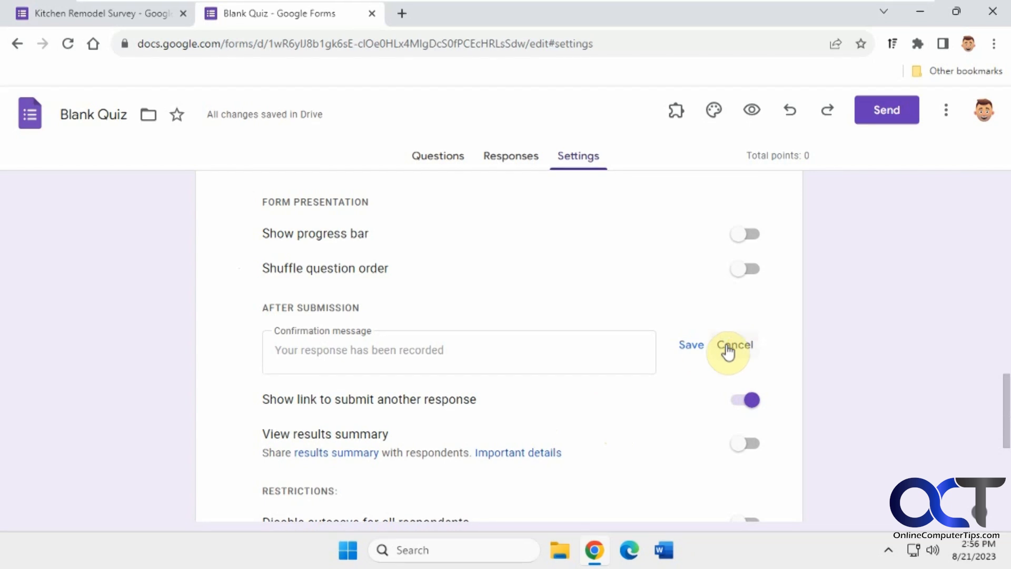
pyautogui.click(732, 346)
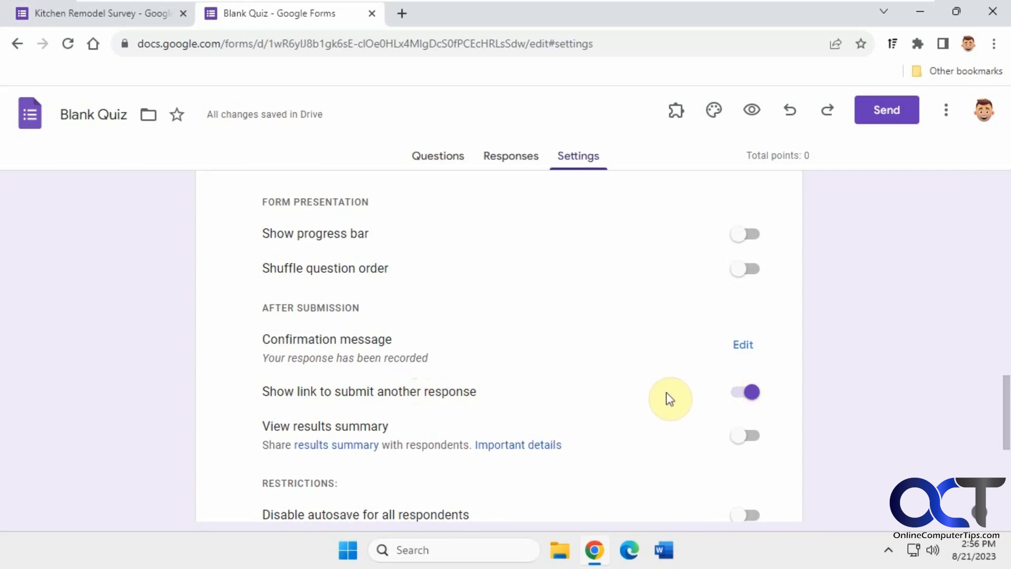
pyautogui.scroll(-1, 627, 323)
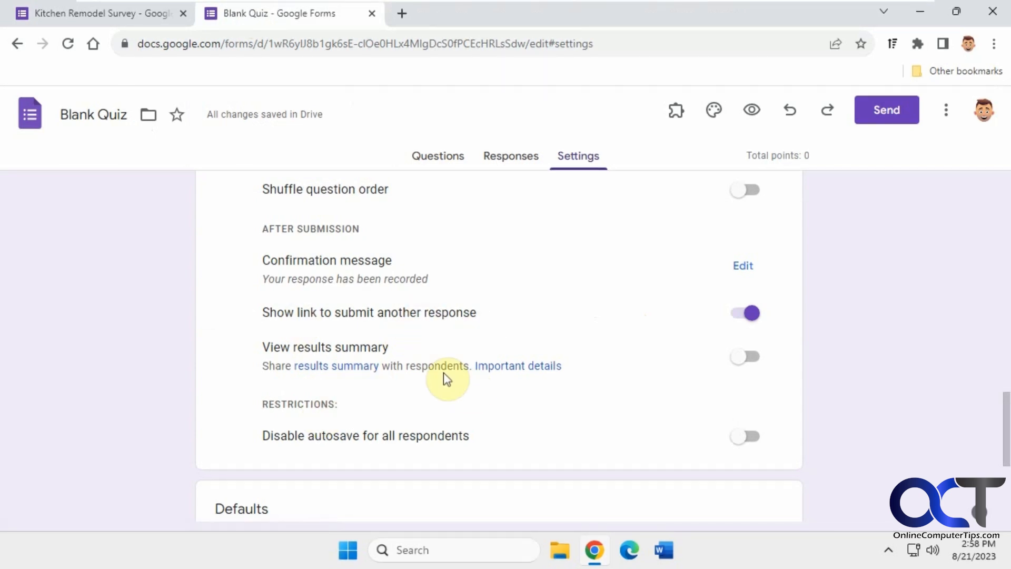
pyautogui.scroll(-1, 623, 384)
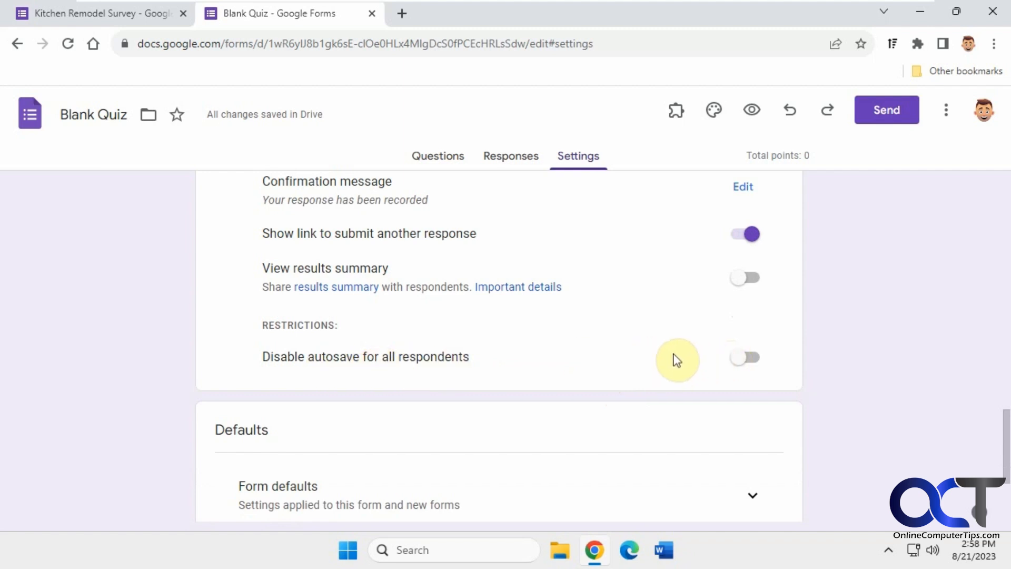
pyautogui.scroll(-3, 684, 356)
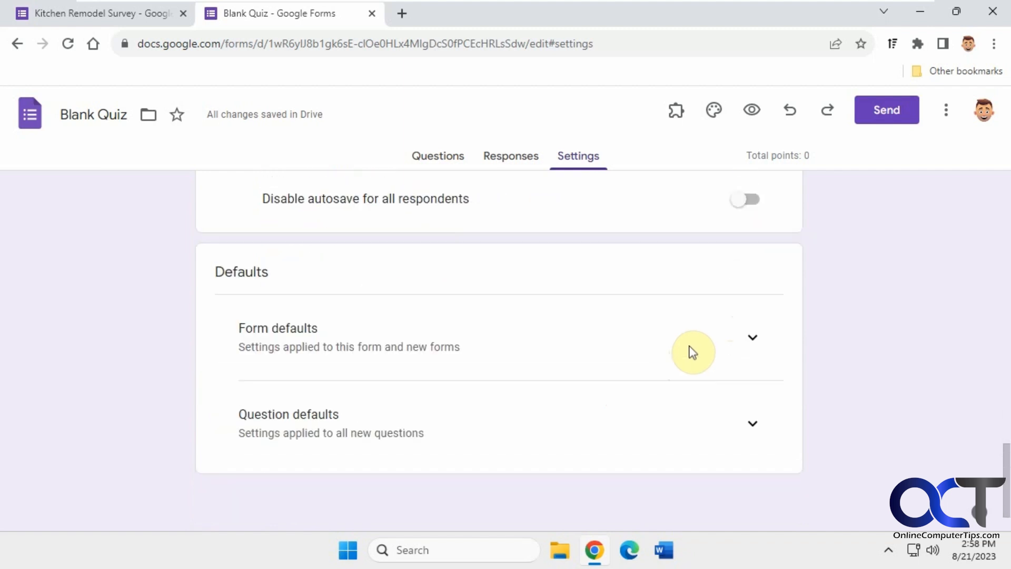
# Review the form defaults for collecting email addresses and the question defaults for required questions.
pyautogui.click(755, 341)
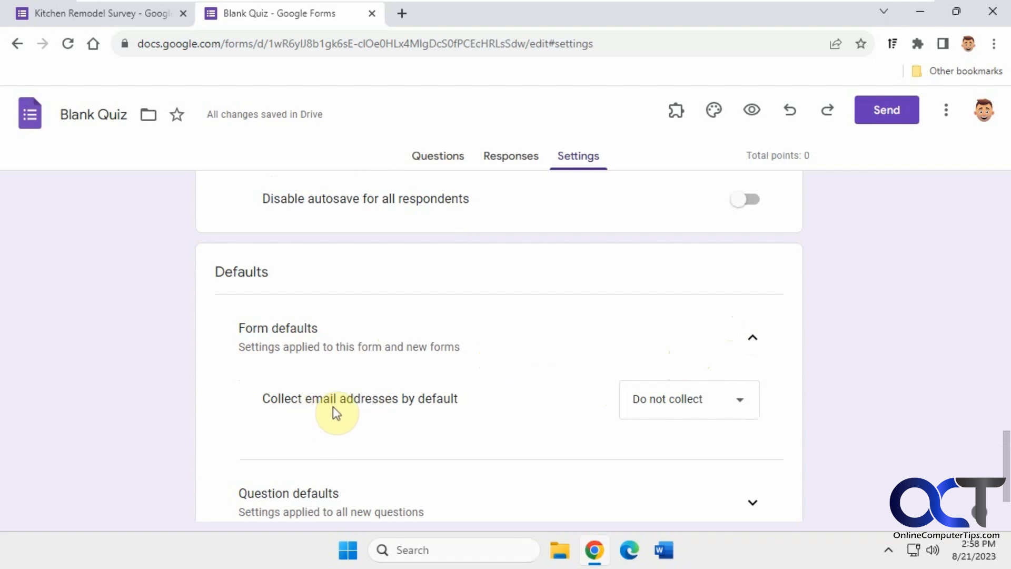
pyautogui.click(733, 407)
pyautogui.click(732, 408)
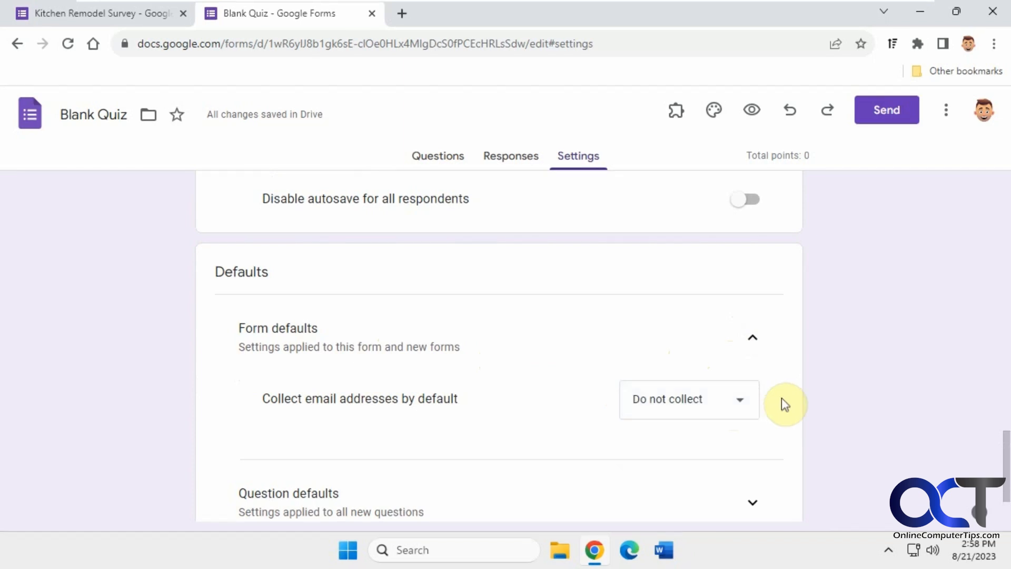
pyautogui.scroll(-2, 780, 403)
pyautogui.click(754, 416)
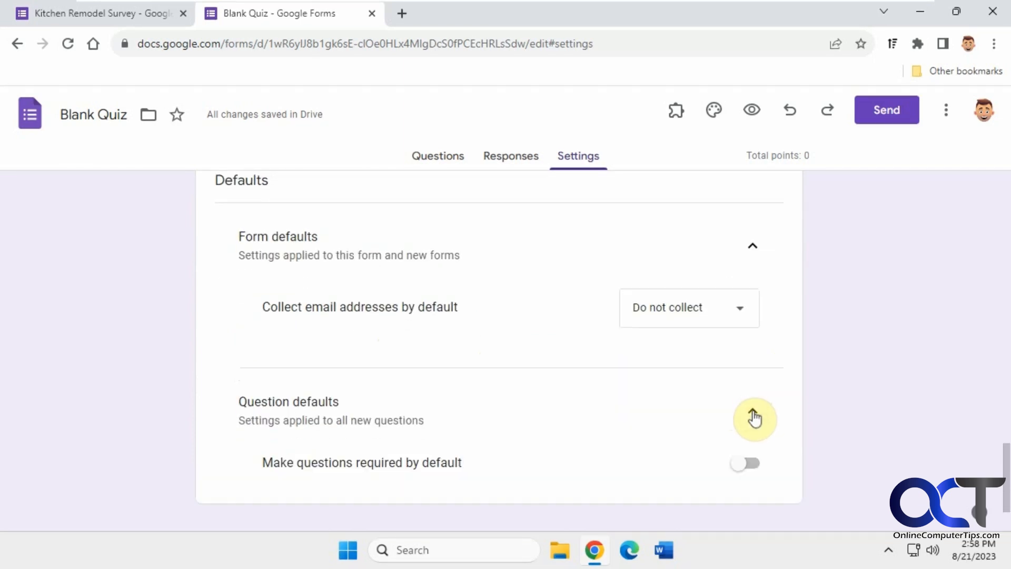
pyautogui.scroll(-1, 755, 419)
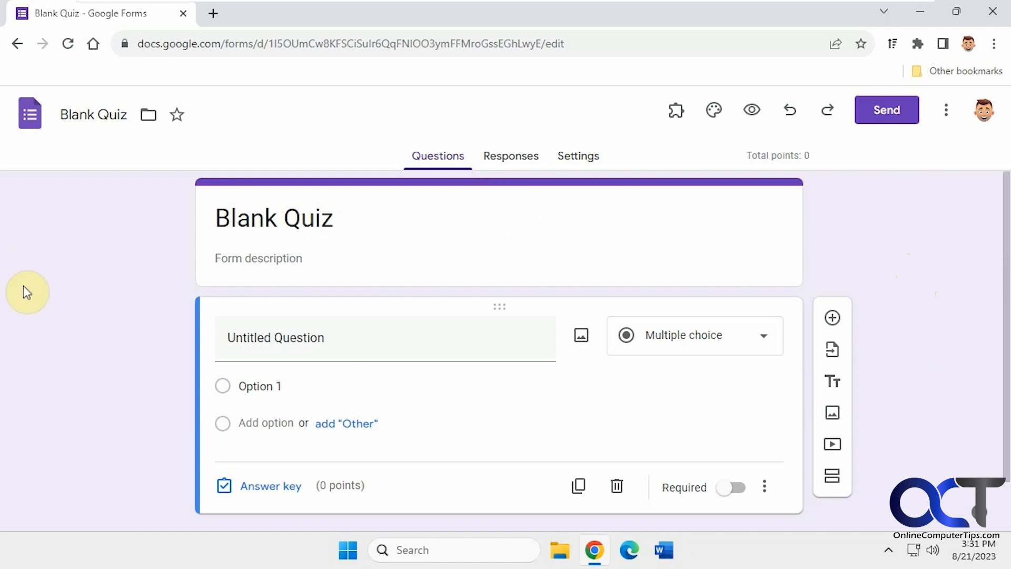
# Replace the blank quiz's title with "Chocolate Chip Cookie Quiz".
pyautogui.moveTo(341, 217); pyautogui.dragTo(188, 219)
pyautogui.write('Chocolate Chip Cookie Quiz')
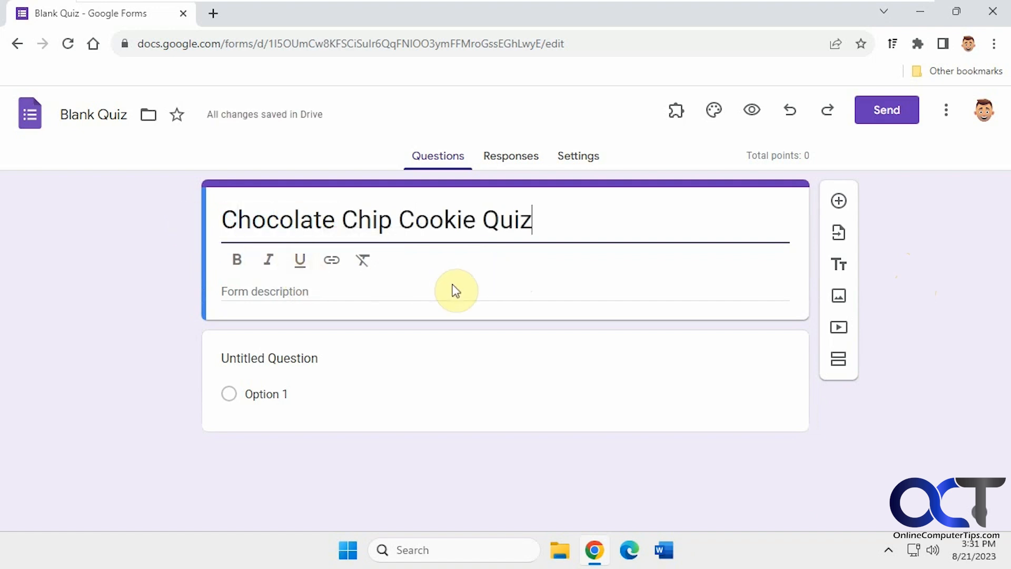
pyautogui.click(932, 293)
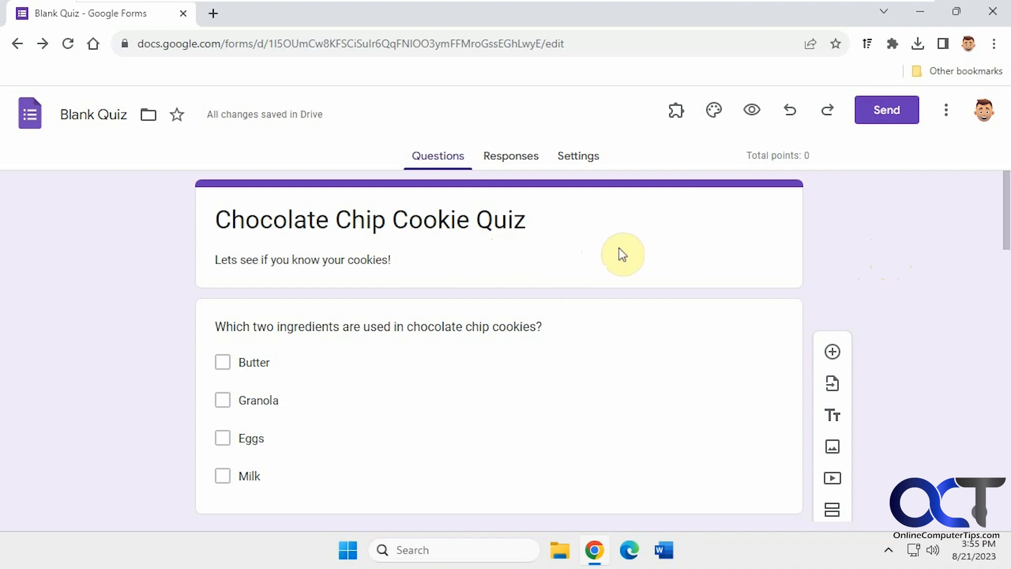
# Open the header image selection in the theme settings and browse the Food and dining images.
pyautogui.click(714, 110)
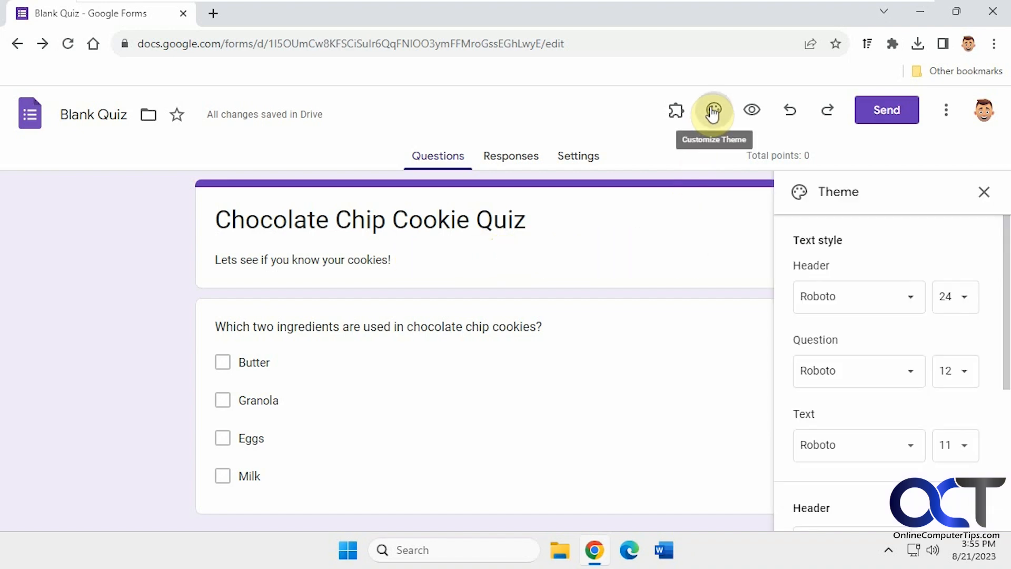
pyautogui.scroll(-5, 832, 235)
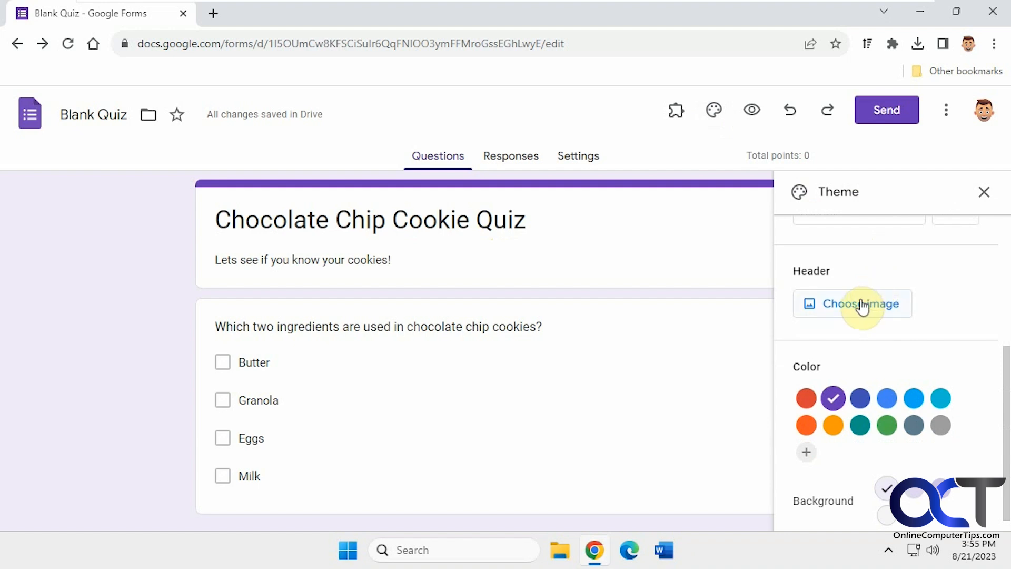
pyautogui.click(862, 304)
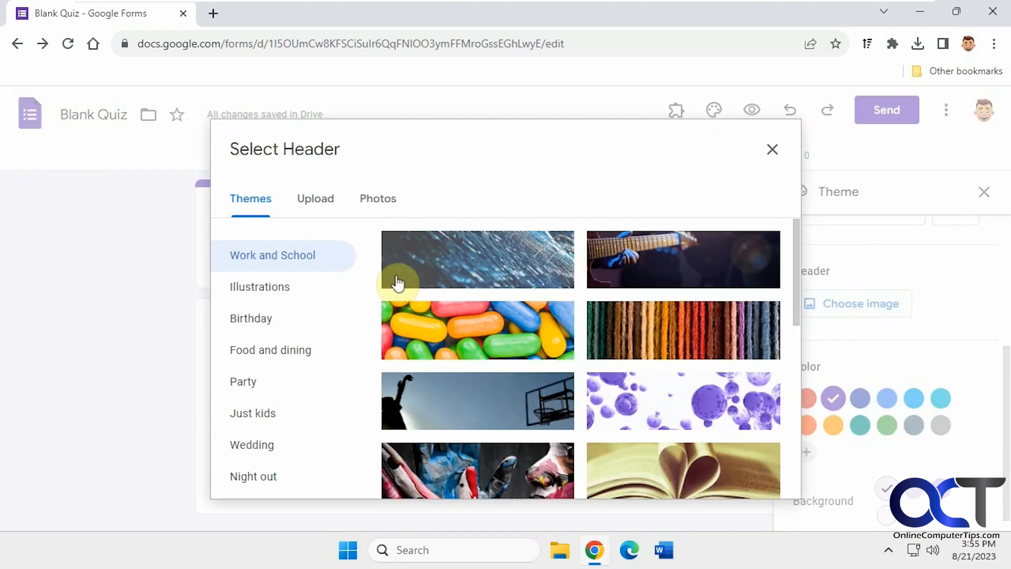
pyautogui.click(275, 354)
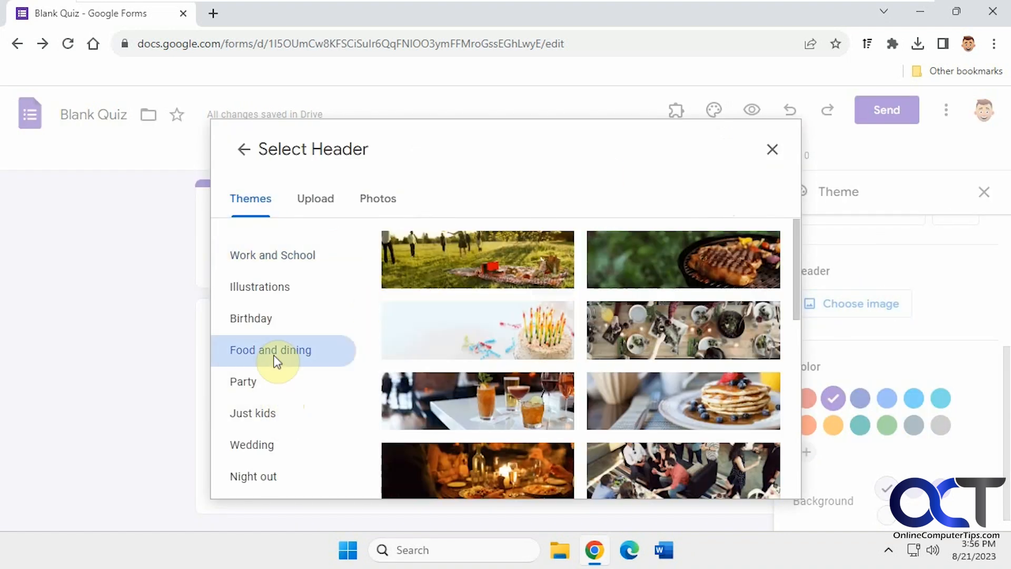
pyautogui.scroll(-5, 463, 332)
pyautogui.scroll(-15, 466, 333)
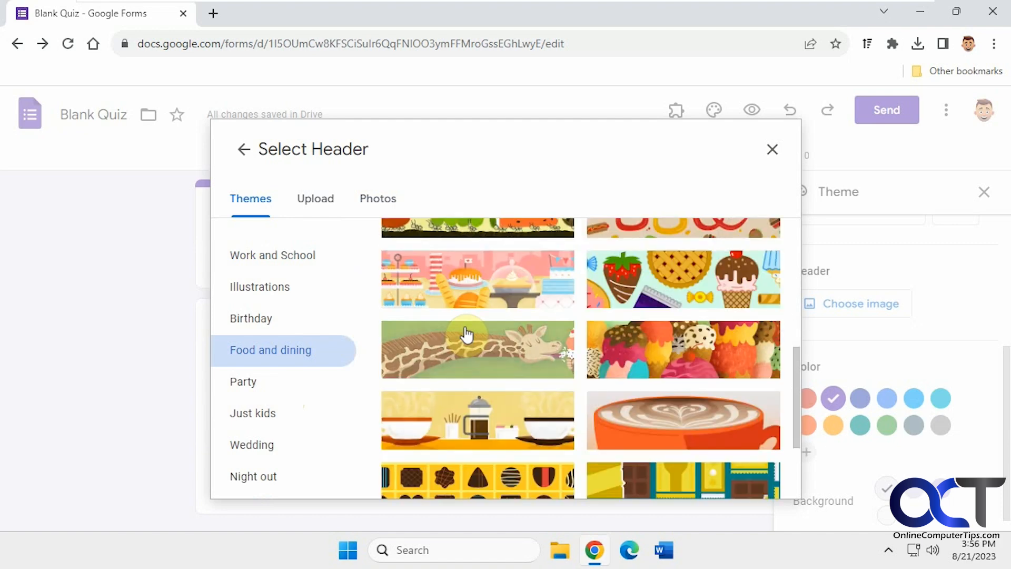
pyautogui.scroll(-10, 462, 335)
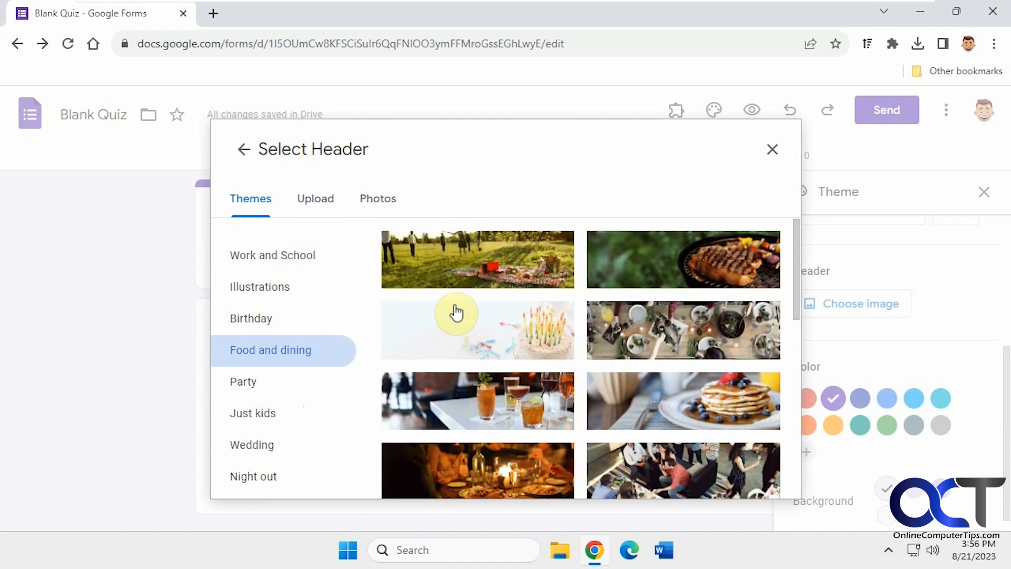
# Upload "Cookie Quiz Header.jpg" from the Desktop as the form's header image and close the theme settings.
pyautogui.click(321, 205)
pyautogui.click(488, 411)
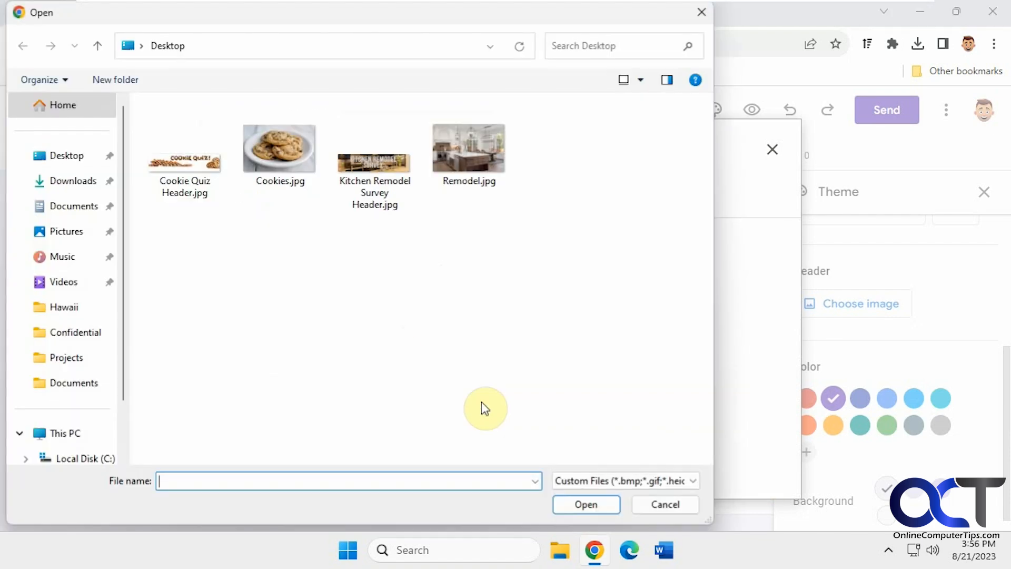
pyautogui.doubleClick(201, 190)
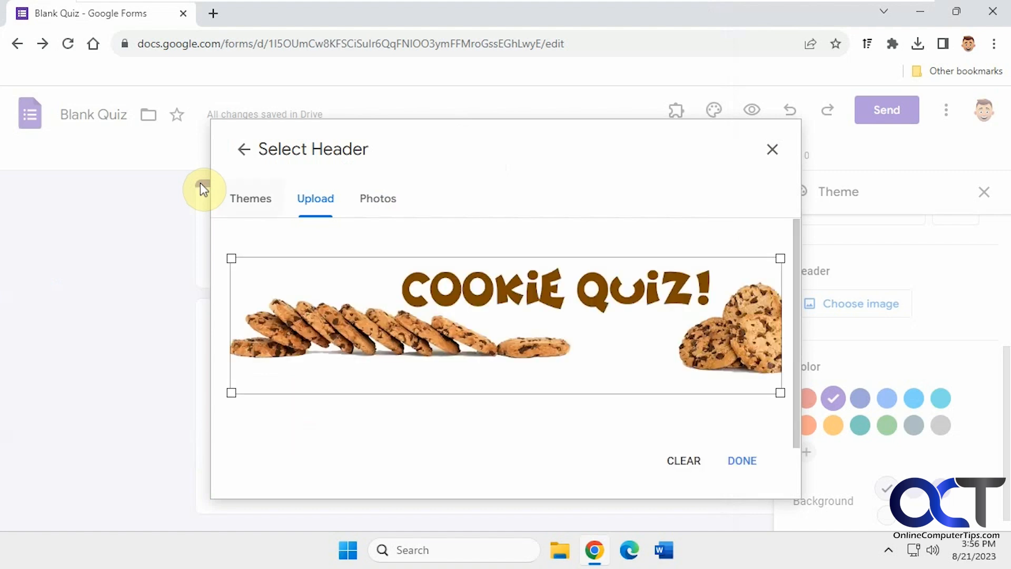
pyautogui.click(741, 462)
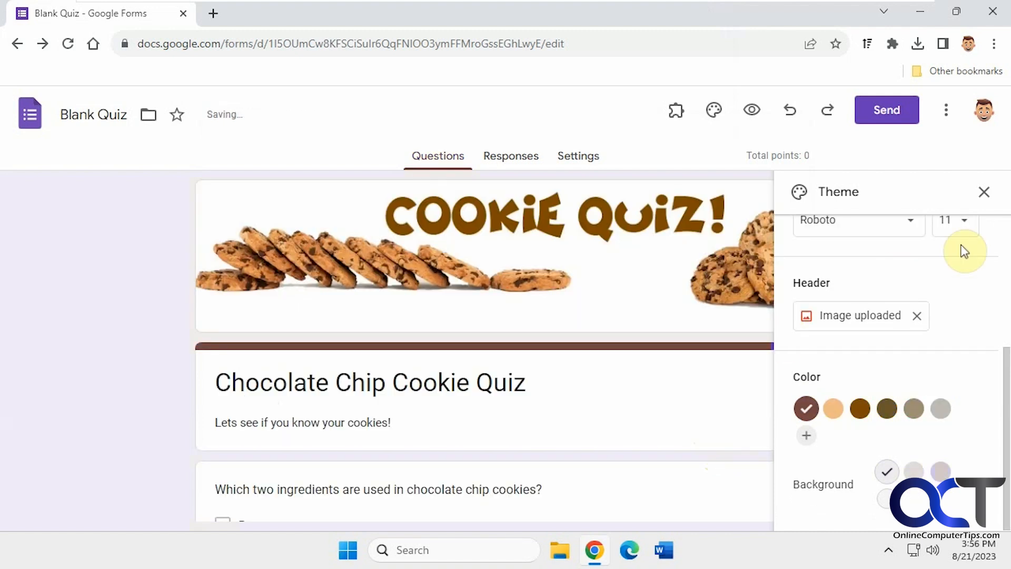
pyautogui.click(984, 193)
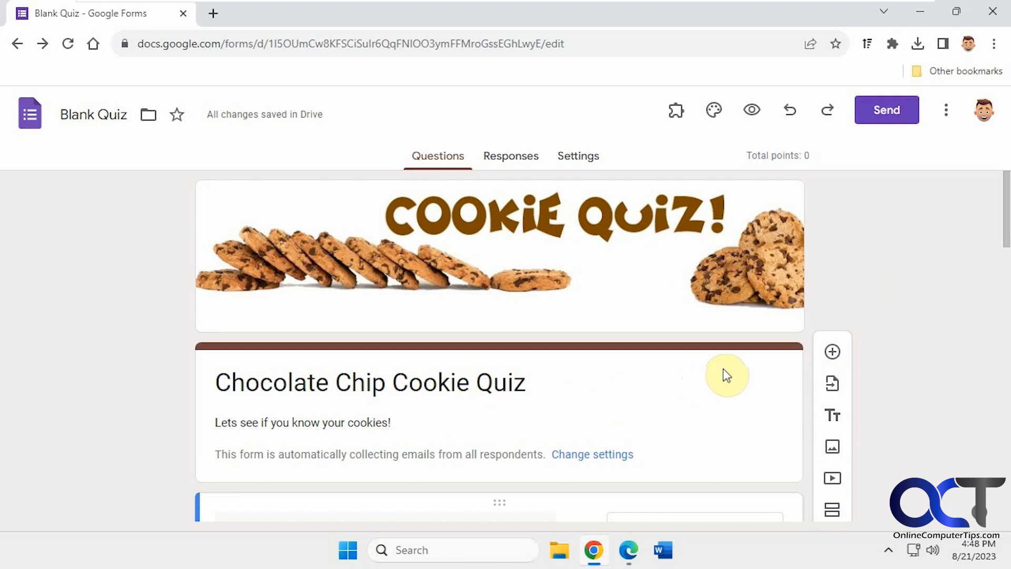
# Add response validation to the two-ingredients checkbox question, requiring respondents to select exactly 2 options.
pyautogui.scroll(-5, 722, 371)
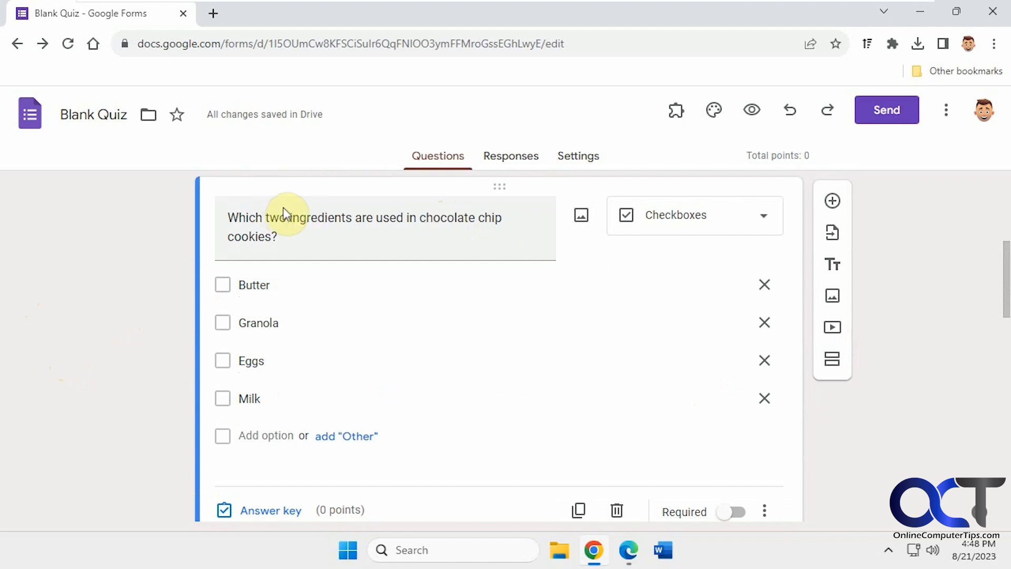
pyautogui.scroll(-2, 876, 471)
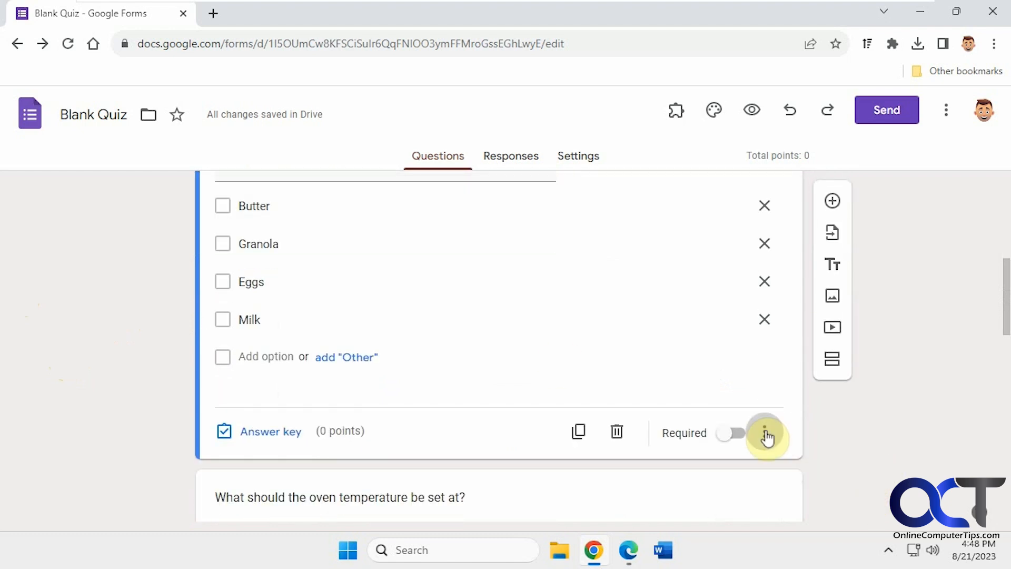
pyautogui.click(765, 432)
pyautogui.click(768, 435)
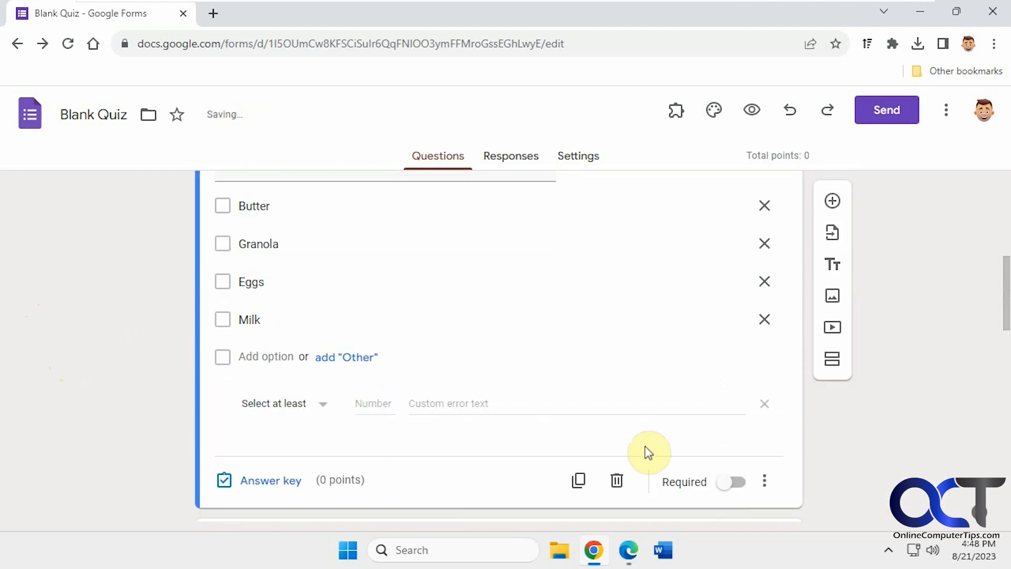
pyautogui.click(322, 407)
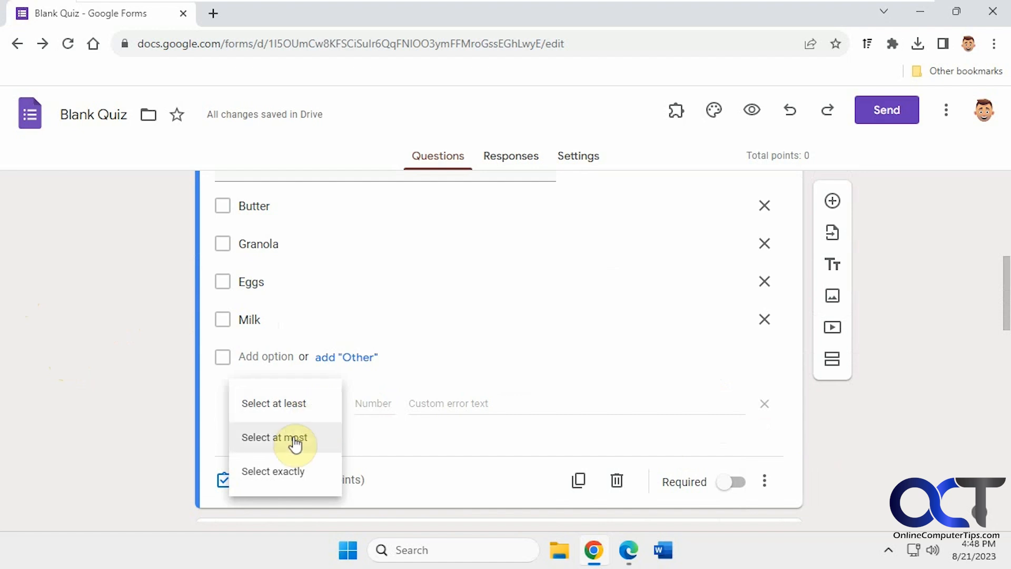
pyautogui.click(323, 458)
pyautogui.click(375, 404)
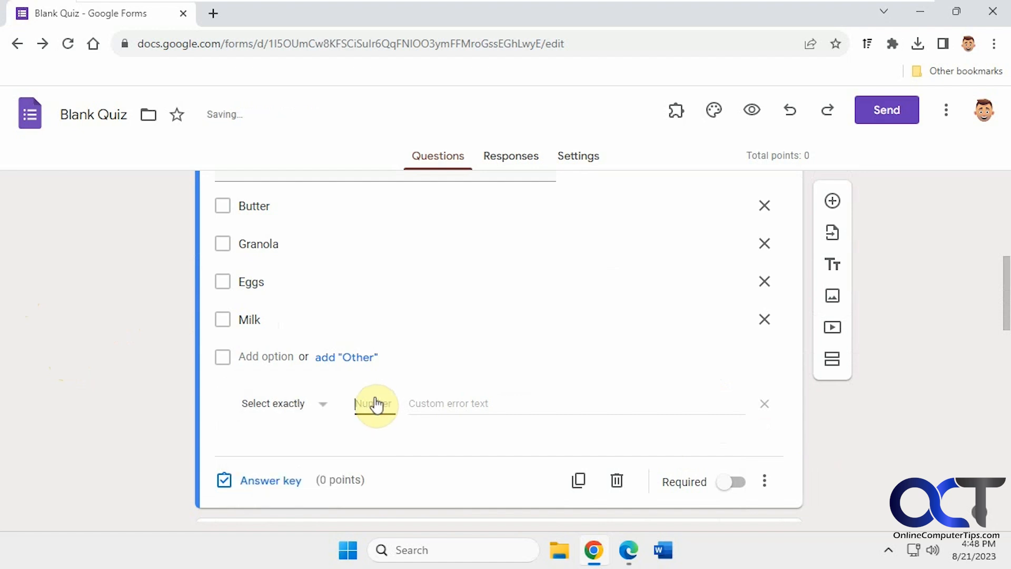
pyautogui.write('2')
# Set the validation's custom error text to "You must select at least 2 answers".
pyautogui.click(441, 403)
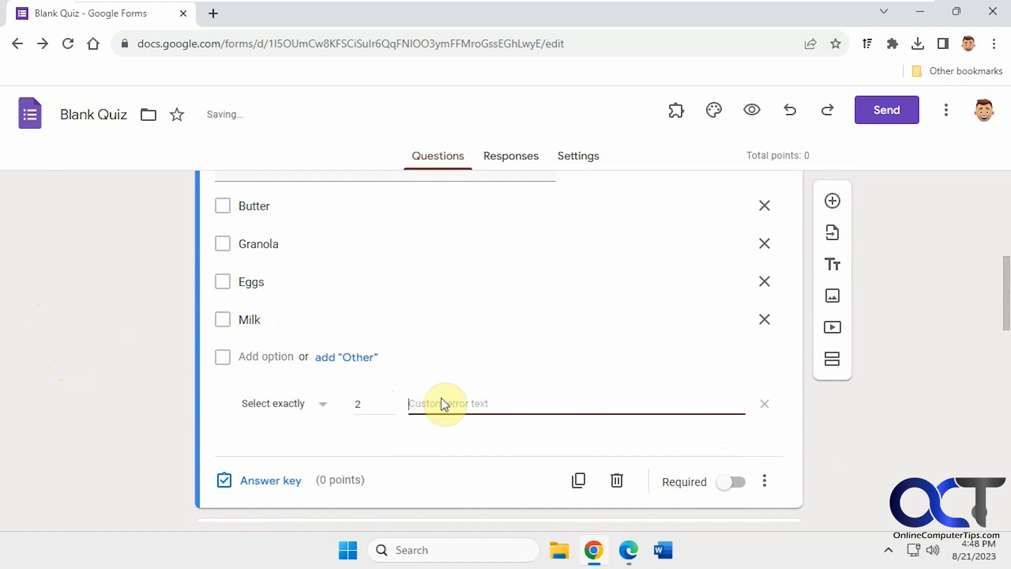
pyautogui.write('Yo')
pyautogui.press('BackSpace')
pyautogui.press('BackSpace')
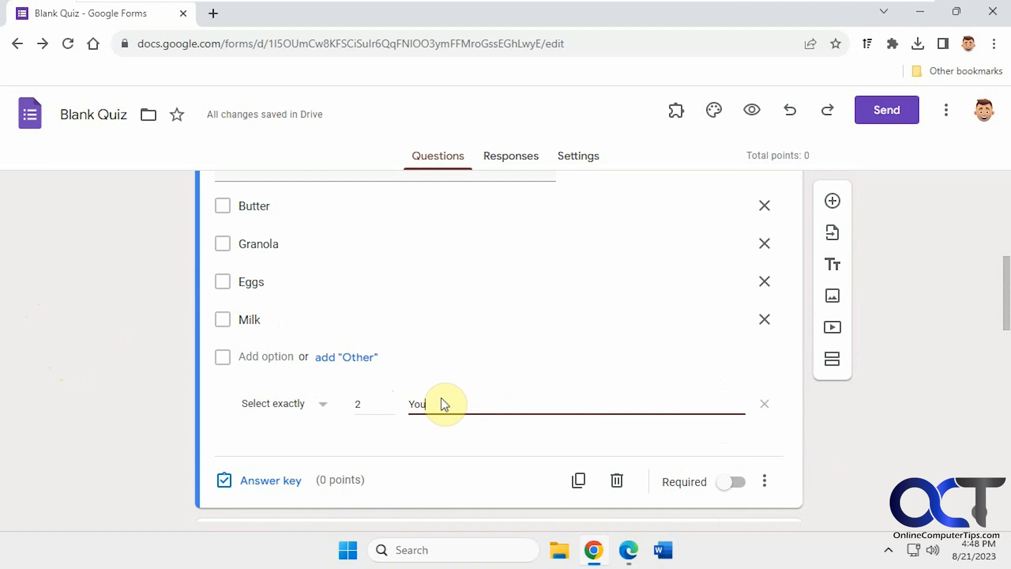
pyautogui.write('u must select at least ')
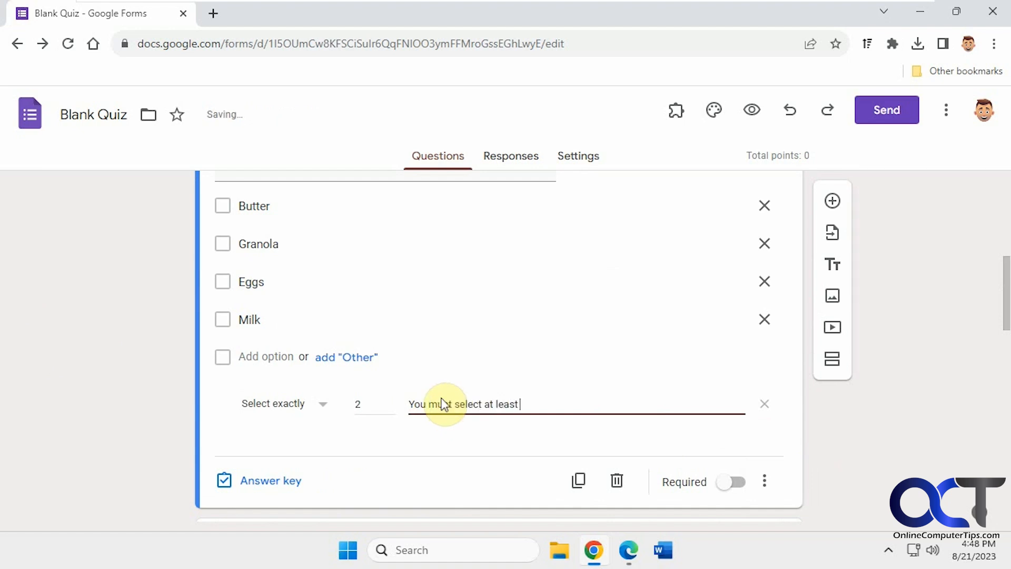
pyautogui.write('2 answers')
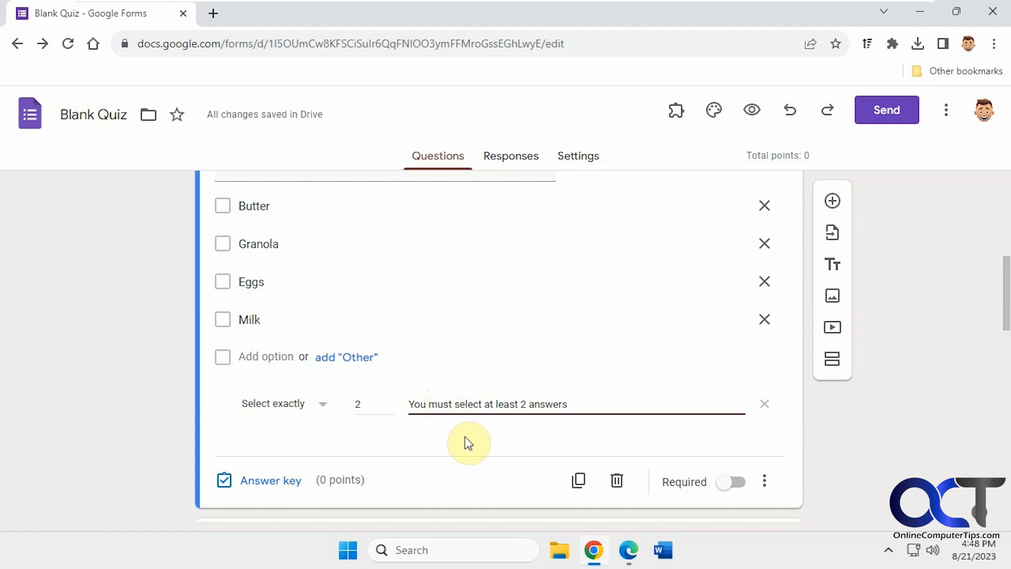
# Review the additional options available for the oven temperature, cookie cooling time and V-ingredient questions.
pyautogui.scroll(-3, 463, 440)
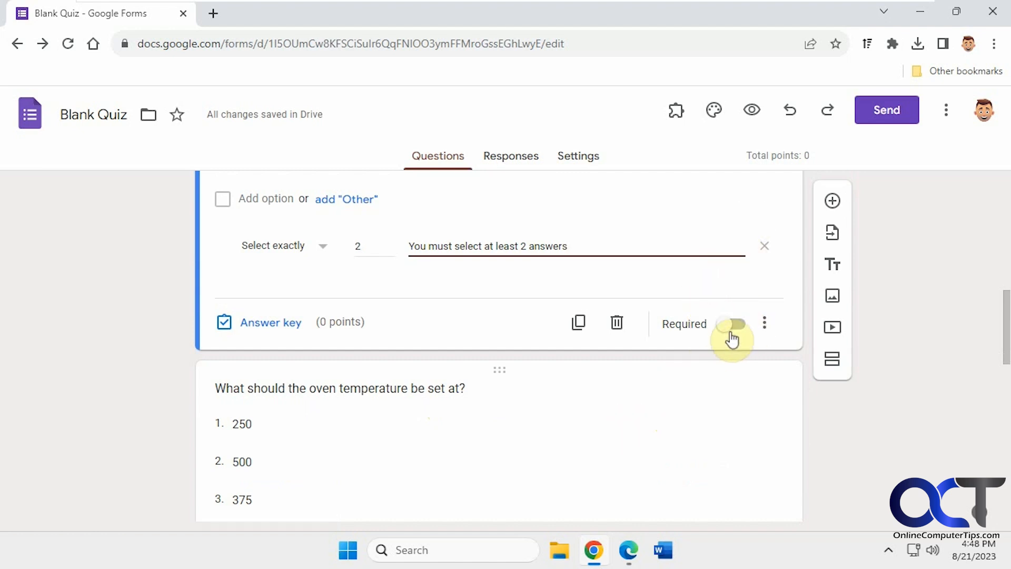
pyautogui.click(736, 410)
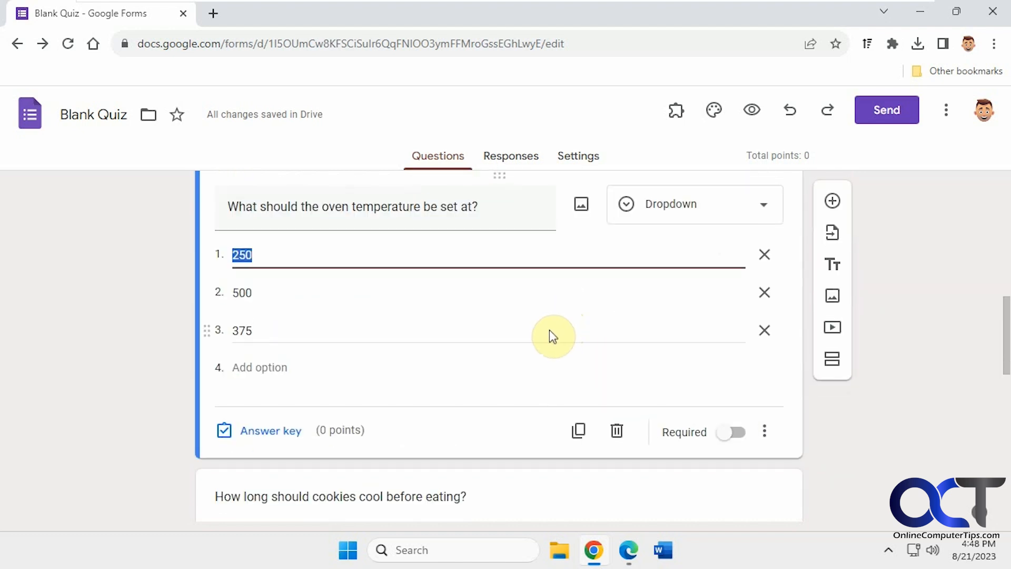
pyautogui.click(765, 431)
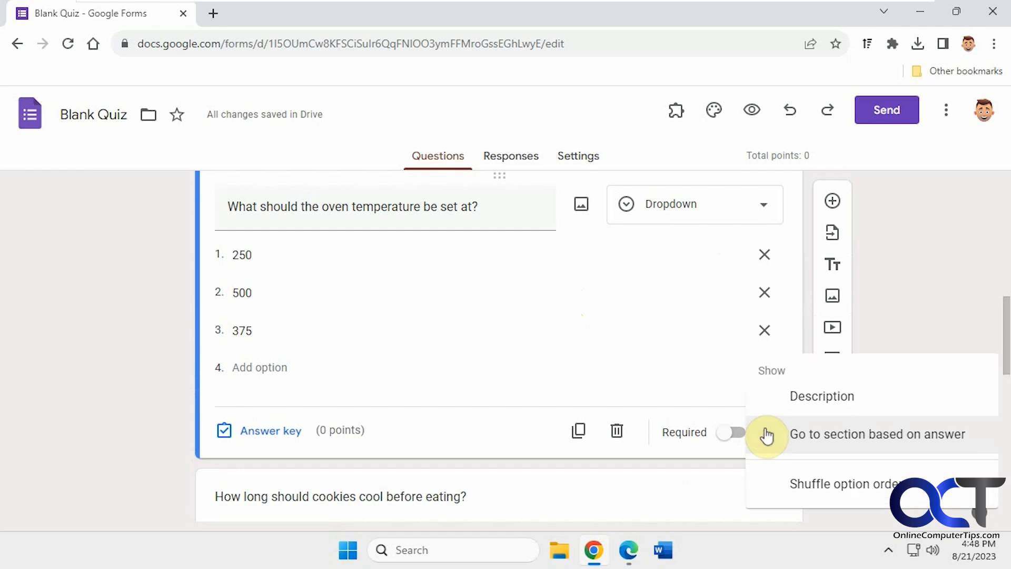
pyautogui.click(919, 330)
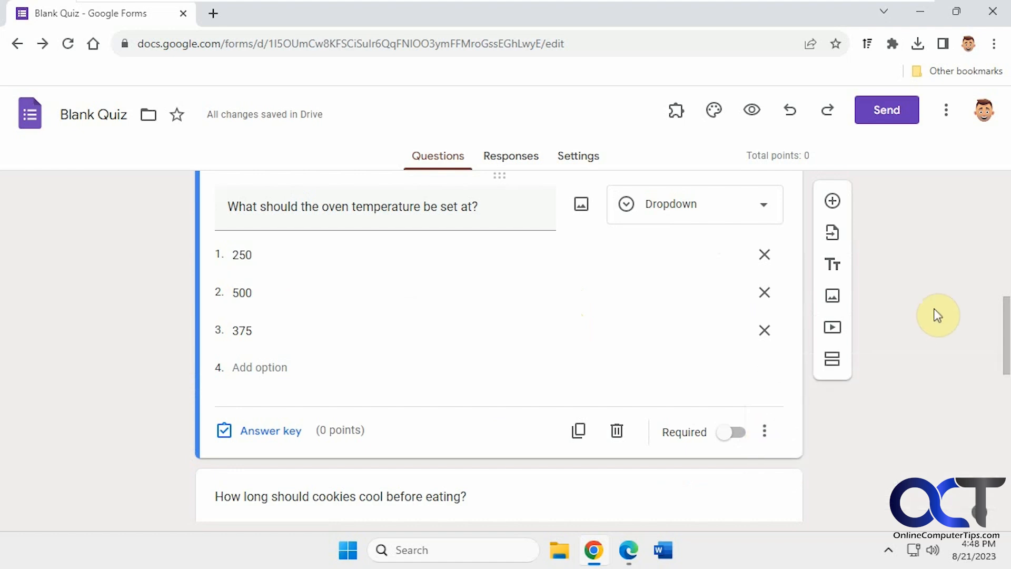
pyautogui.scroll(-6, 598, 369)
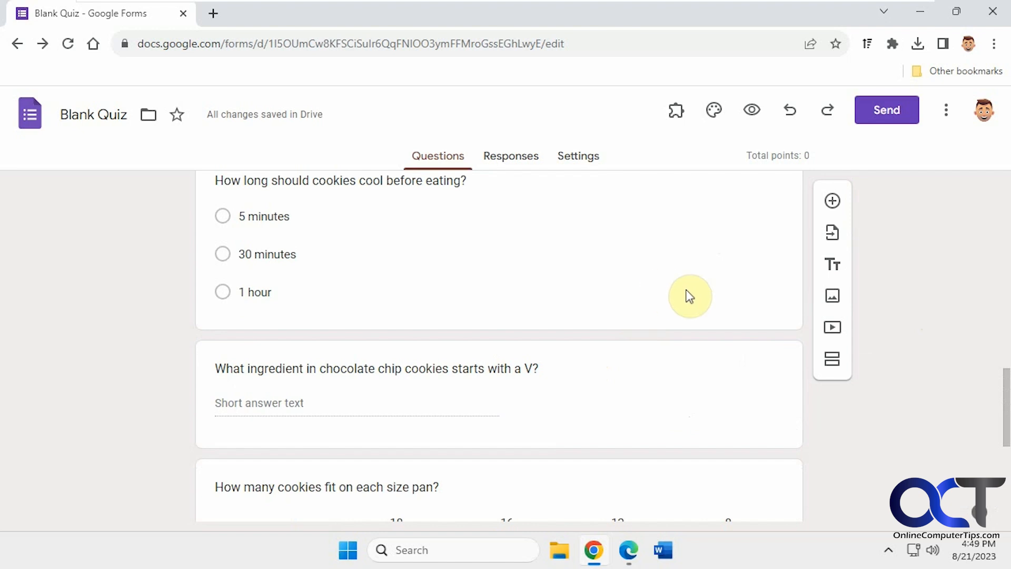
pyautogui.click(720, 277)
pyautogui.click(764, 304)
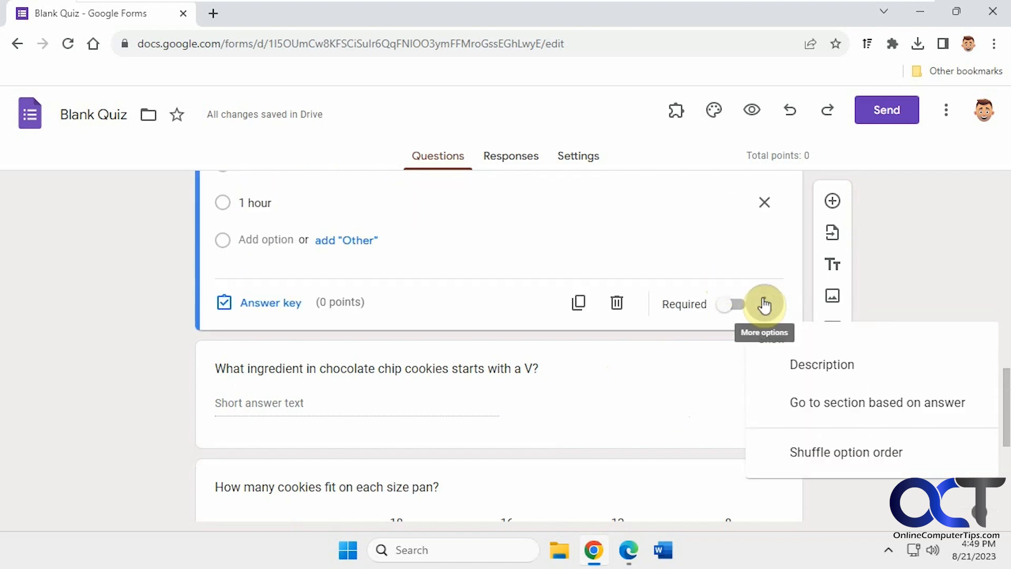
pyautogui.click(902, 282)
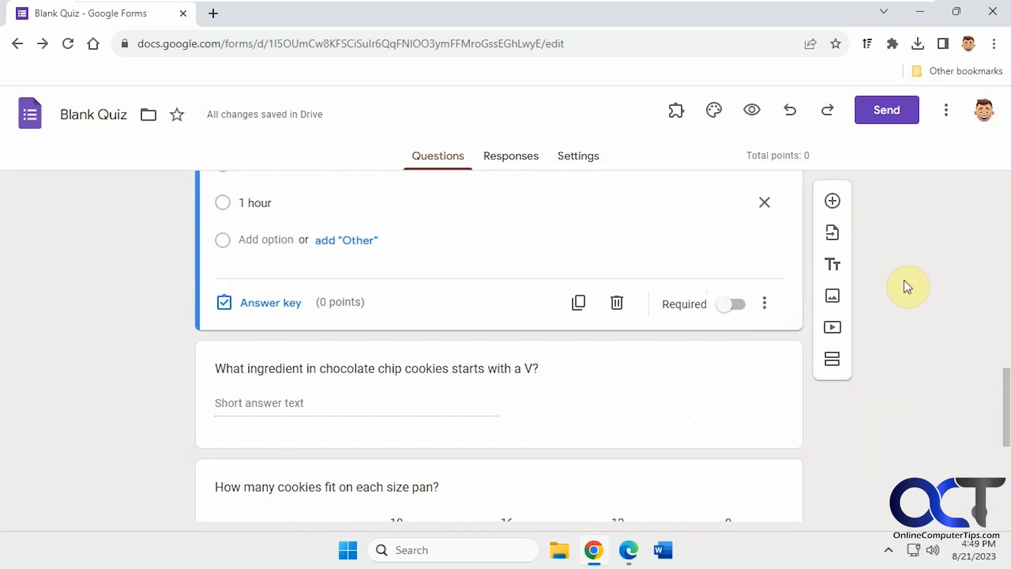
pyautogui.click(421, 345)
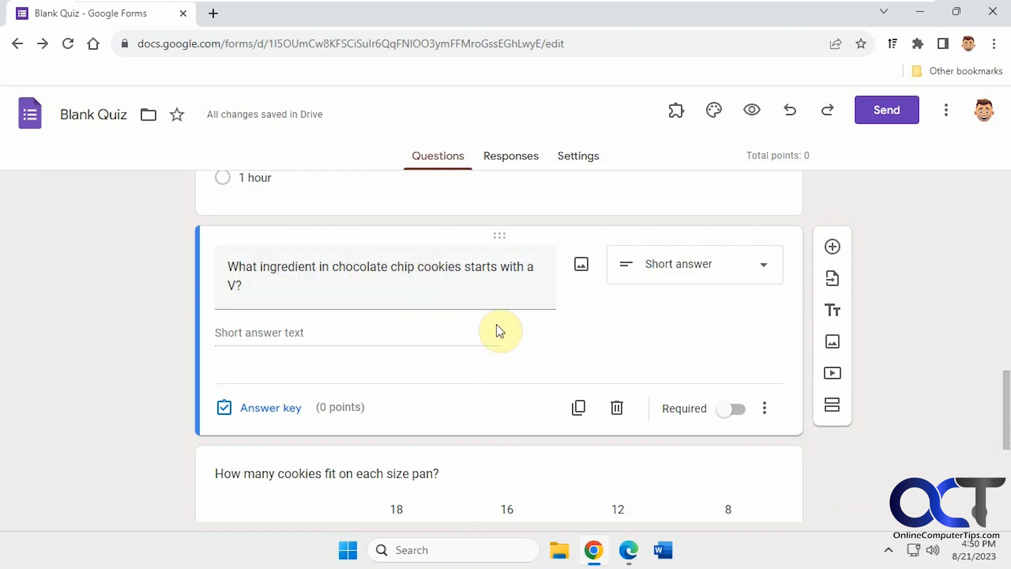
pyautogui.click(764, 408)
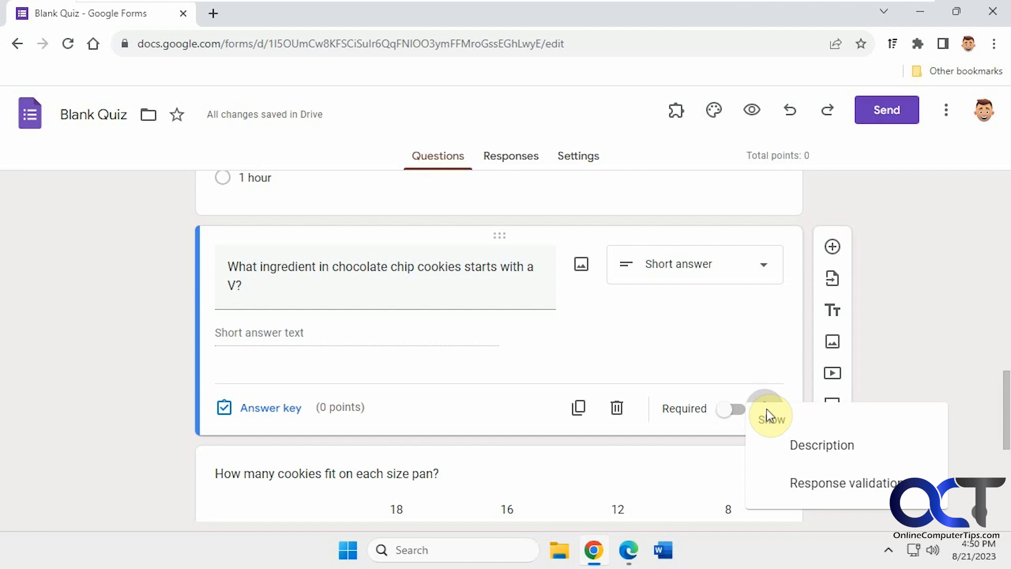
pyautogui.click(909, 363)
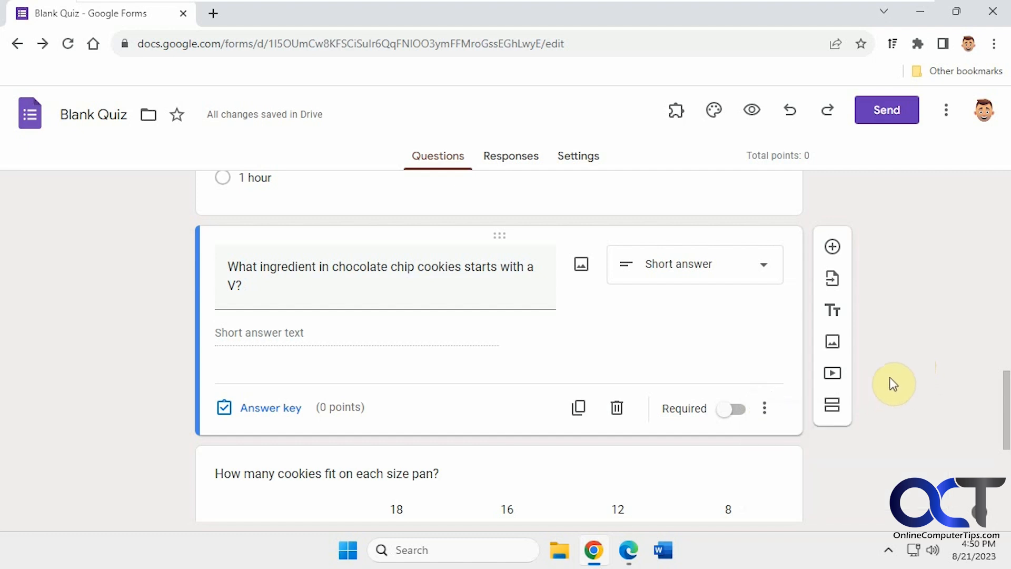
# Require a response in each row of the pan size grid question and limit it to one response per column.
pyautogui.scroll(-5, 893, 383)
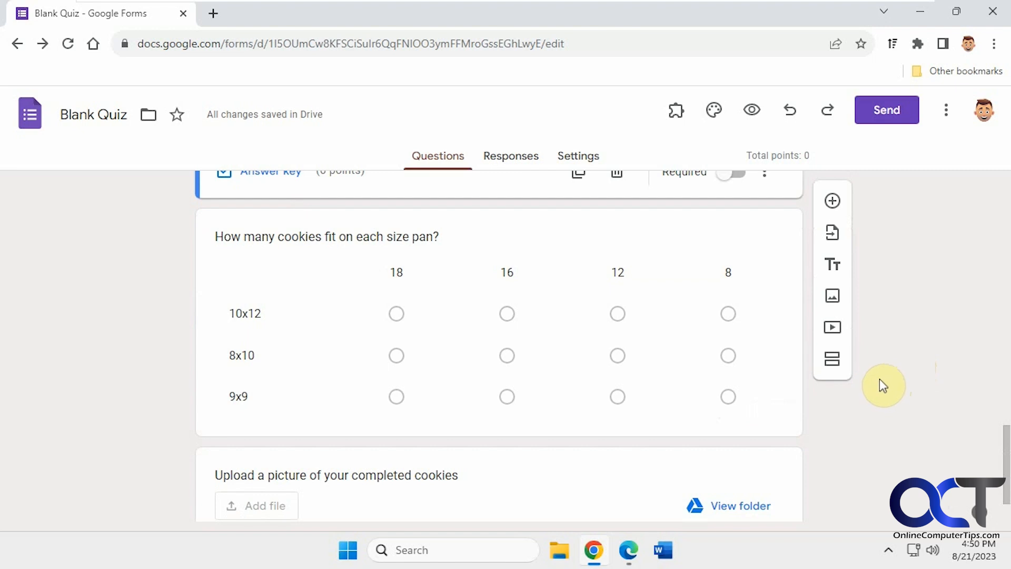
pyautogui.click(763, 418)
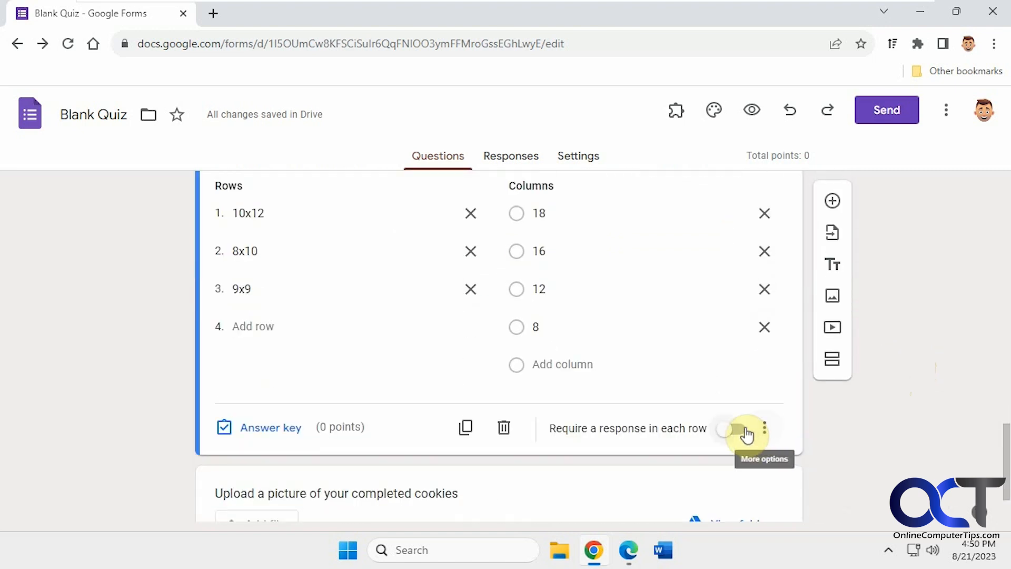
pyautogui.click(738, 431)
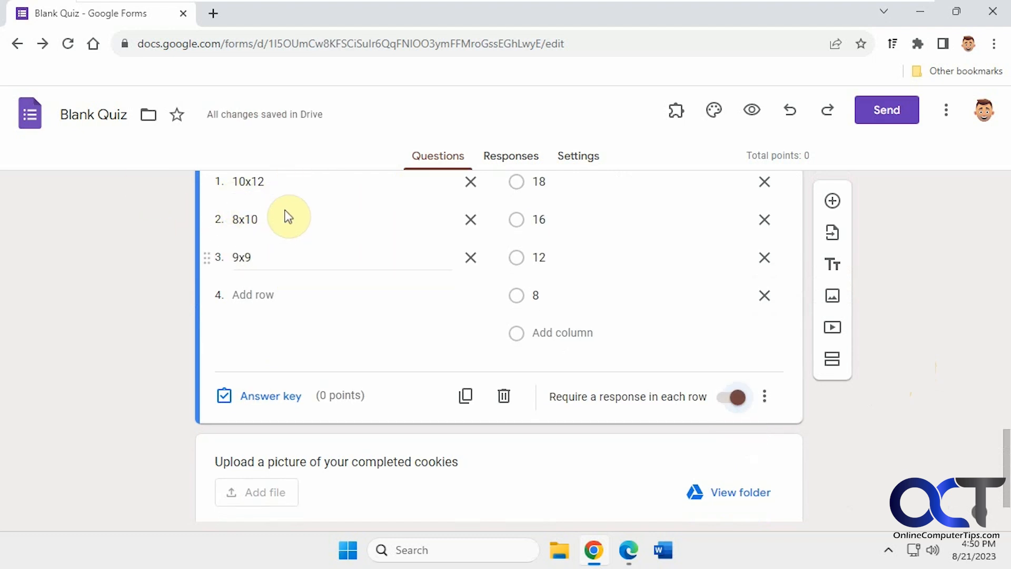
pyautogui.click(765, 396)
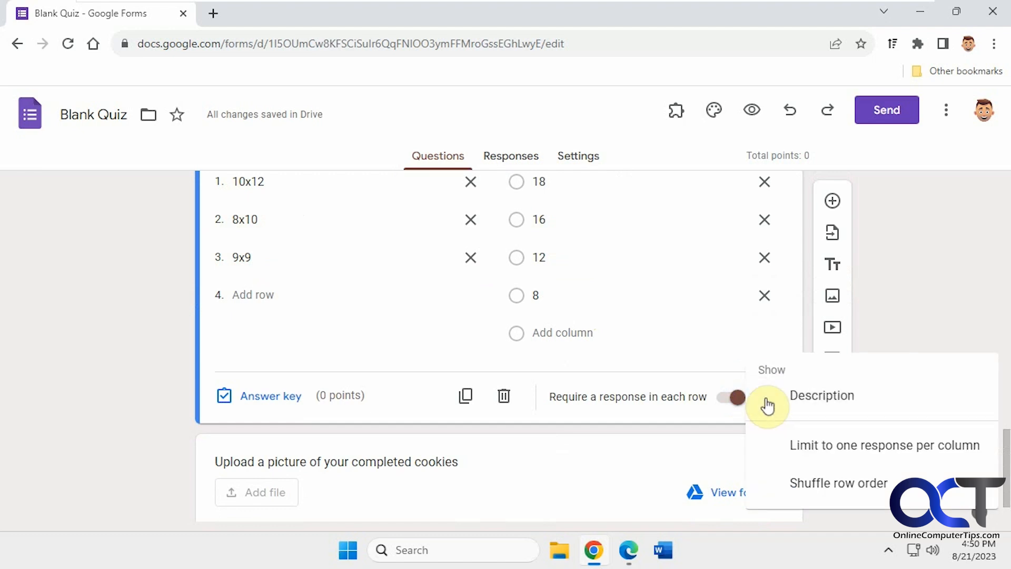
pyautogui.click(838, 448)
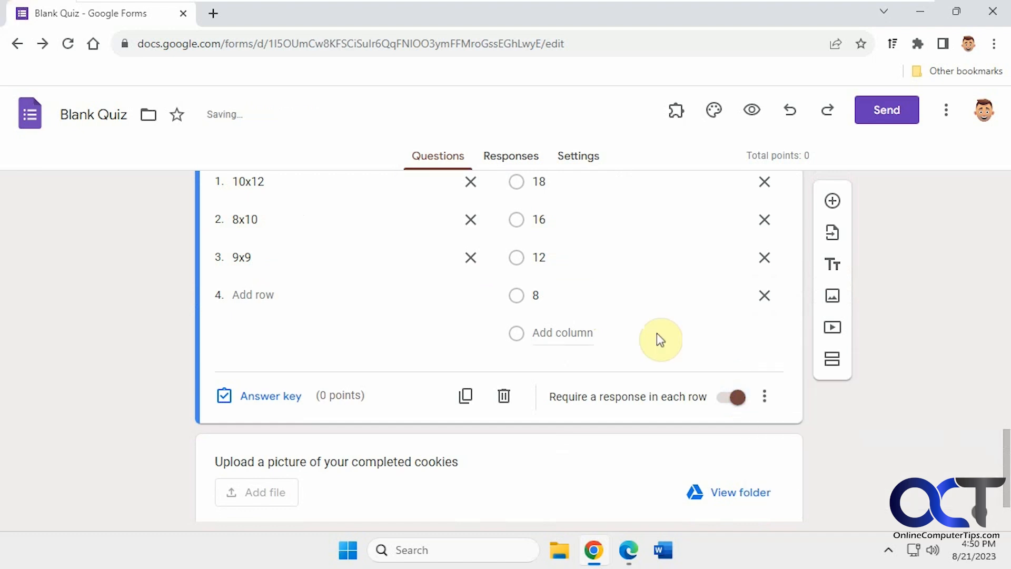
pyautogui.scroll(2, 656, 333)
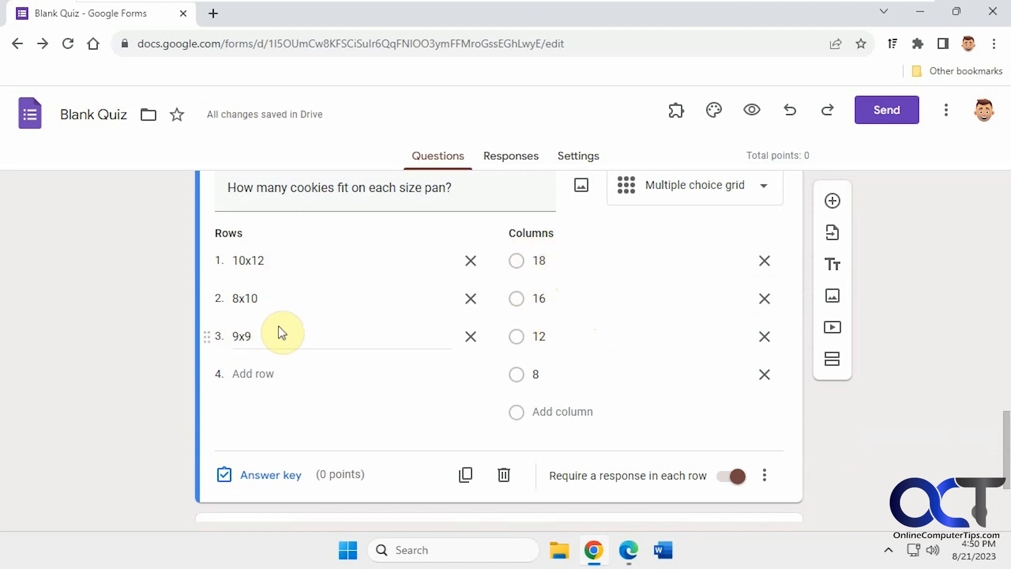
# Review the allowed file types, maximum number of files and size limit of the completed cookies picture upload question.
pyautogui.scroll(-2, 669, 373)
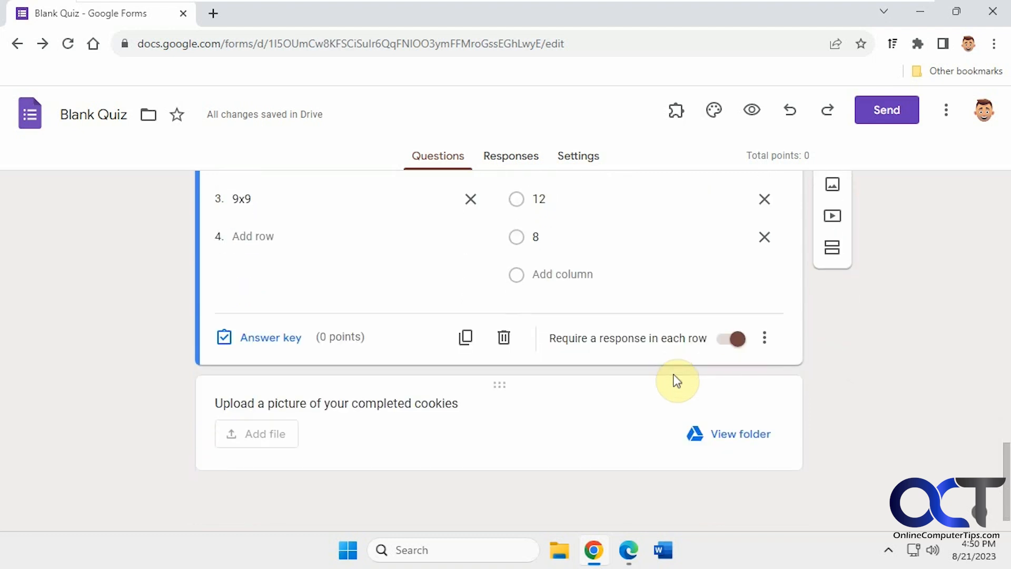
pyautogui.click(513, 402)
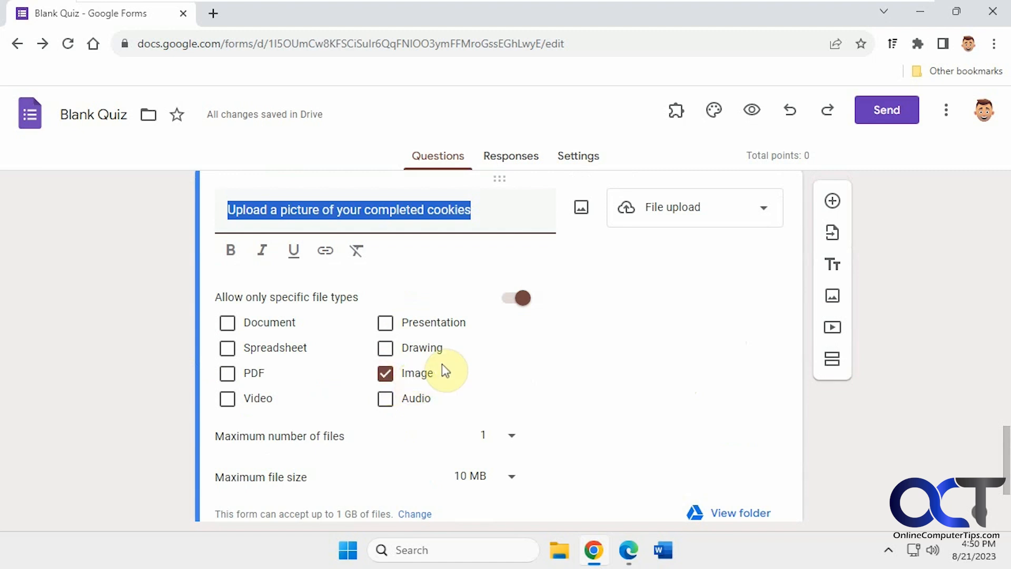
pyautogui.scroll(-1, 466, 363)
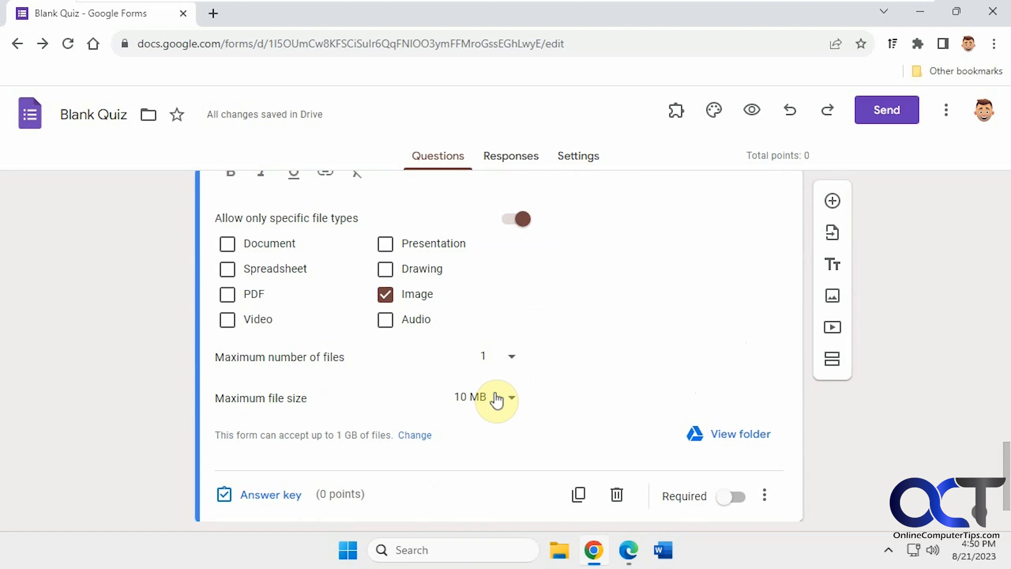
# Mark Butter and Eggs as the correct answers to the two-ingredients question and make it worth 10 points.
pyautogui.moveTo(1006, 464); pyautogui.dragTo(1000, 188)
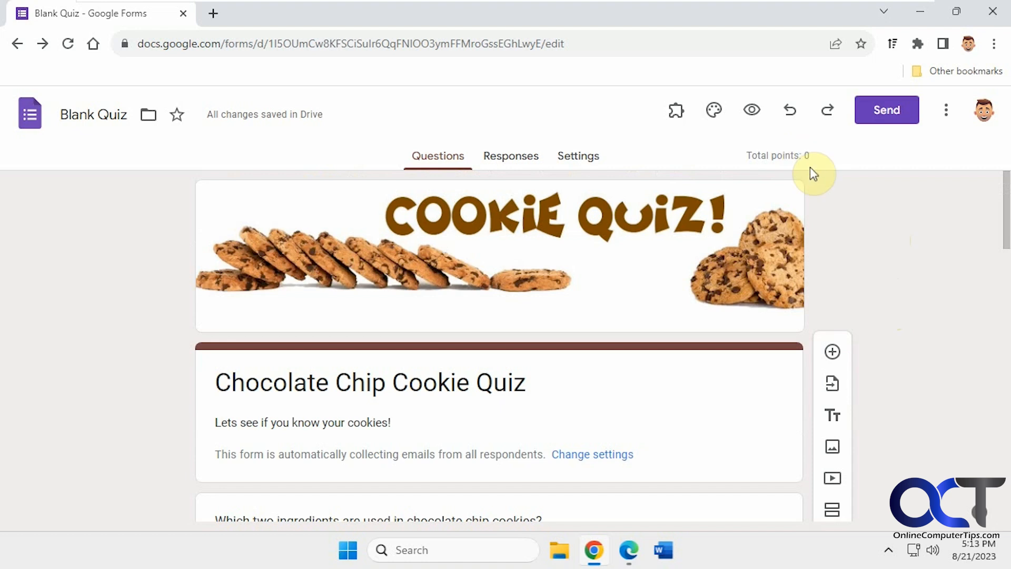
pyautogui.scroll(-4, 919, 276)
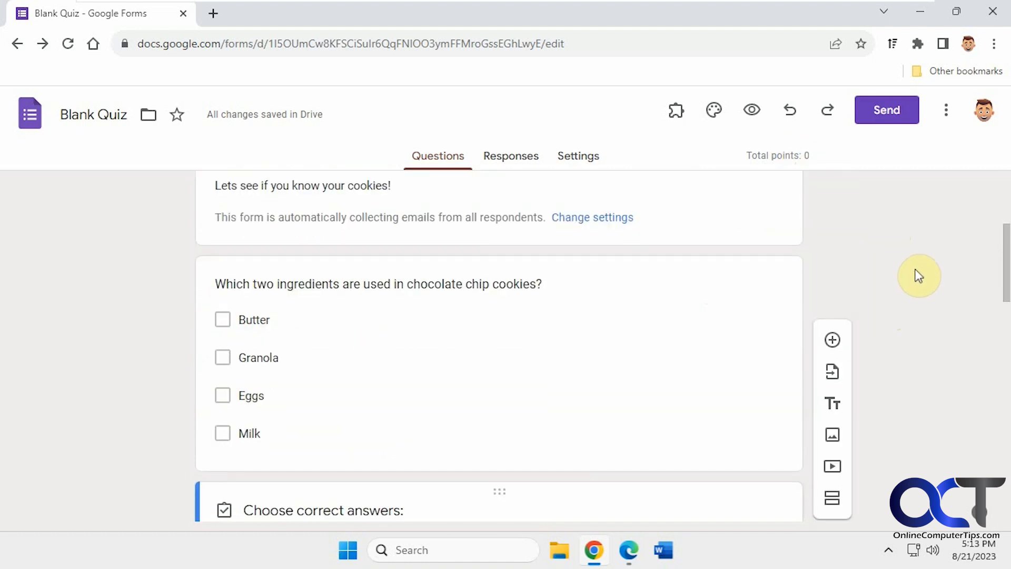
pyautogui.click(523, 384)
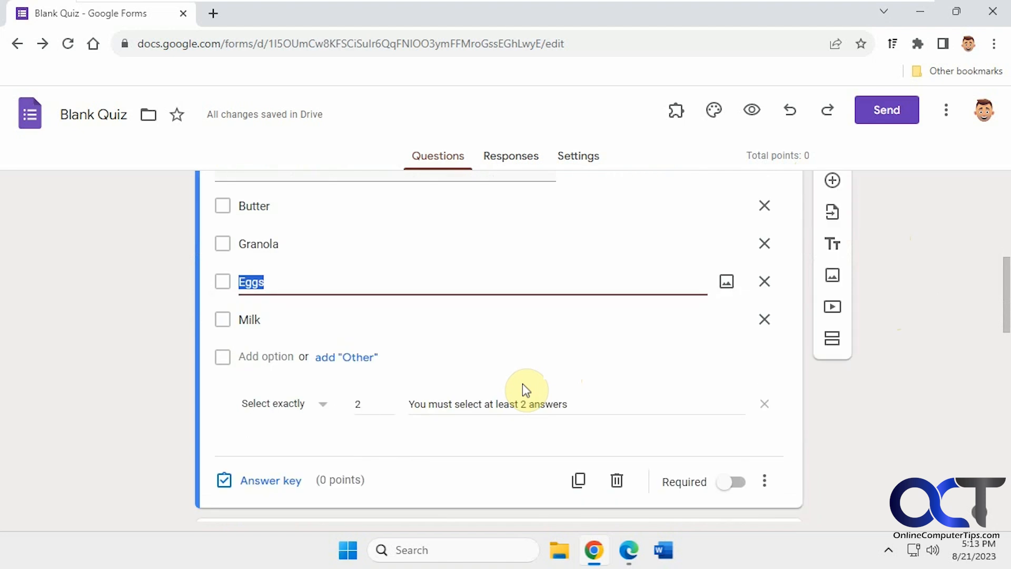
pyautogui.click(268, 480)
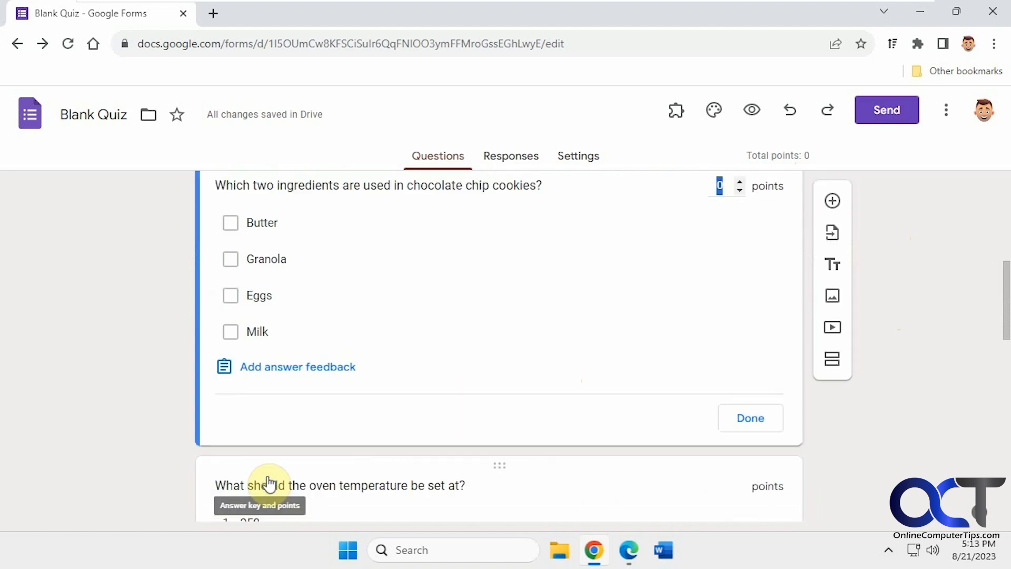
pyautogui.click(244, 235)
pyautogui.click(231, 301)
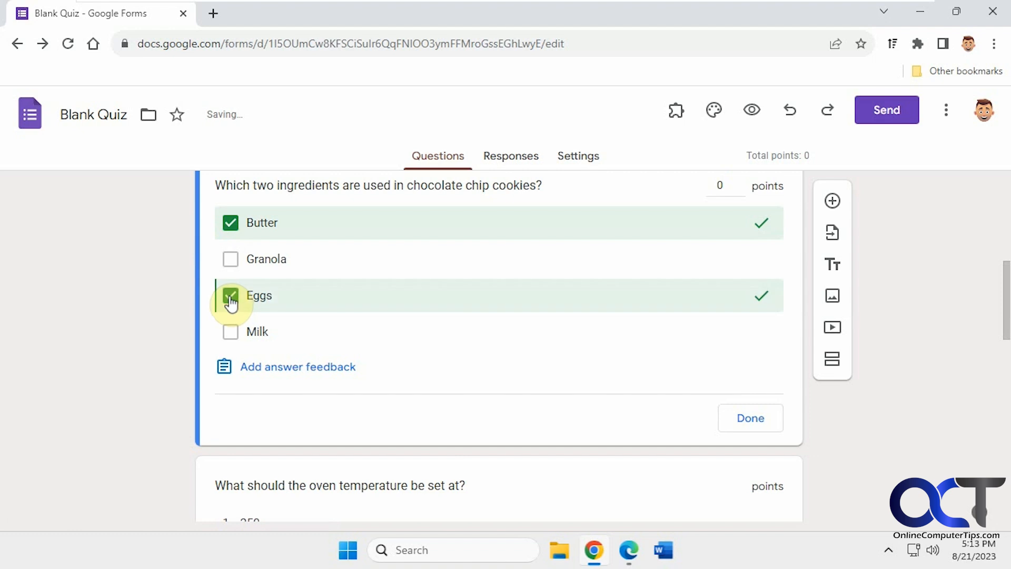
pyautogui.click(720, 186)
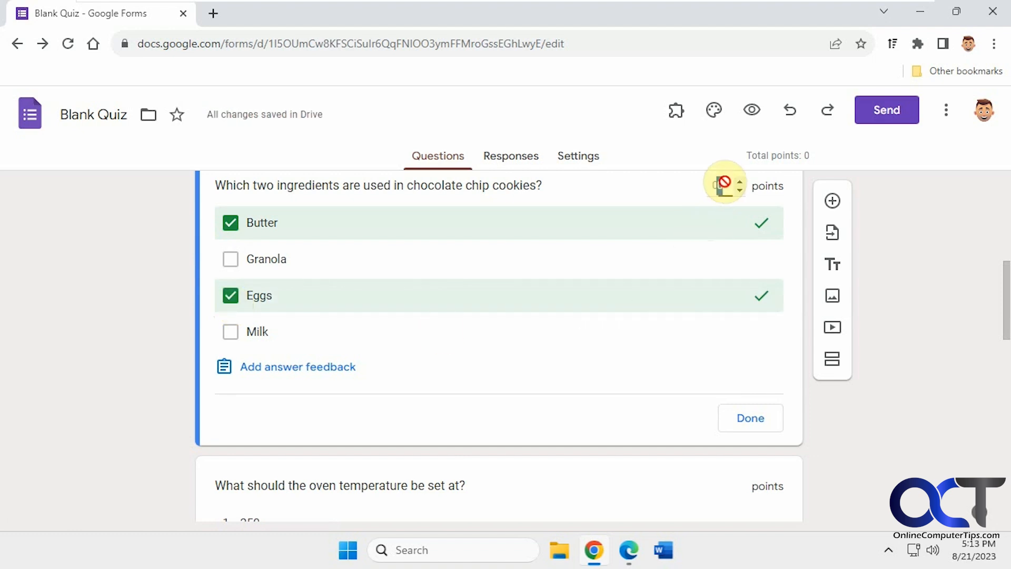
pyautogui.write('10')
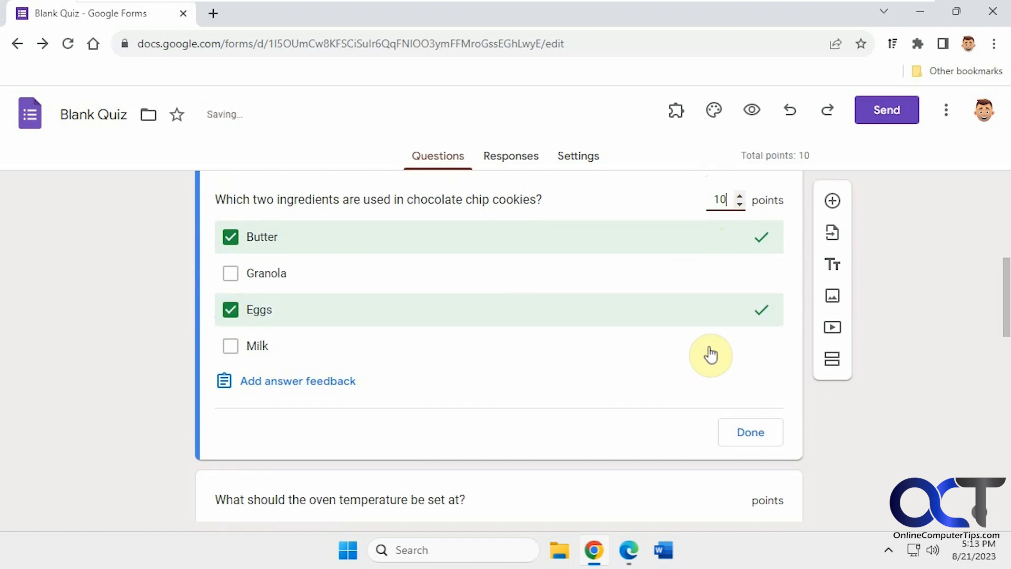
pyautogui.click(749, 436)
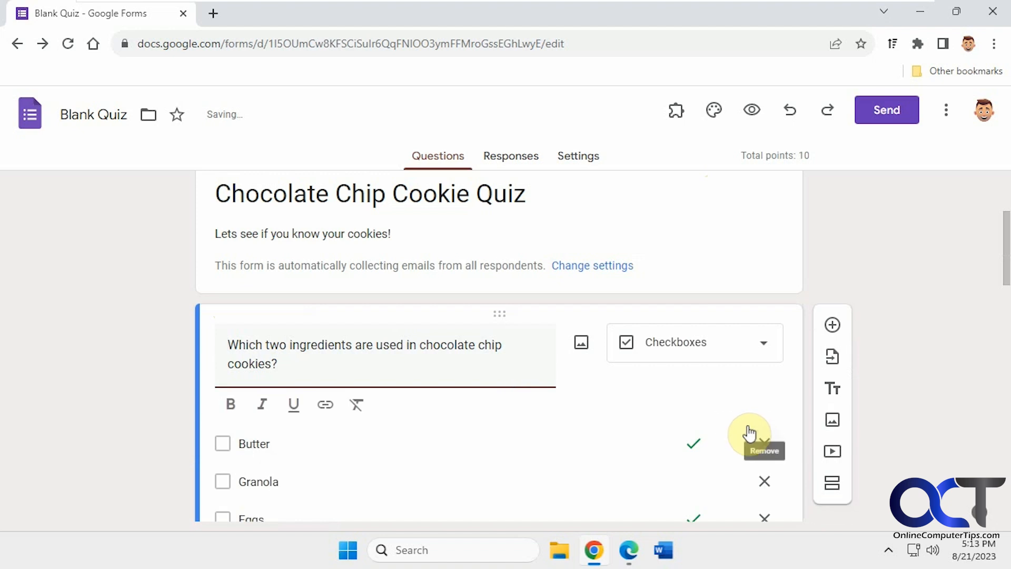
# Make the oven temperature question worth 5 points and mark 375 as its correct answer.
pyautogui.scroll(-6, 690, 411)
pyautogui.scroll(-3, 698, 416)
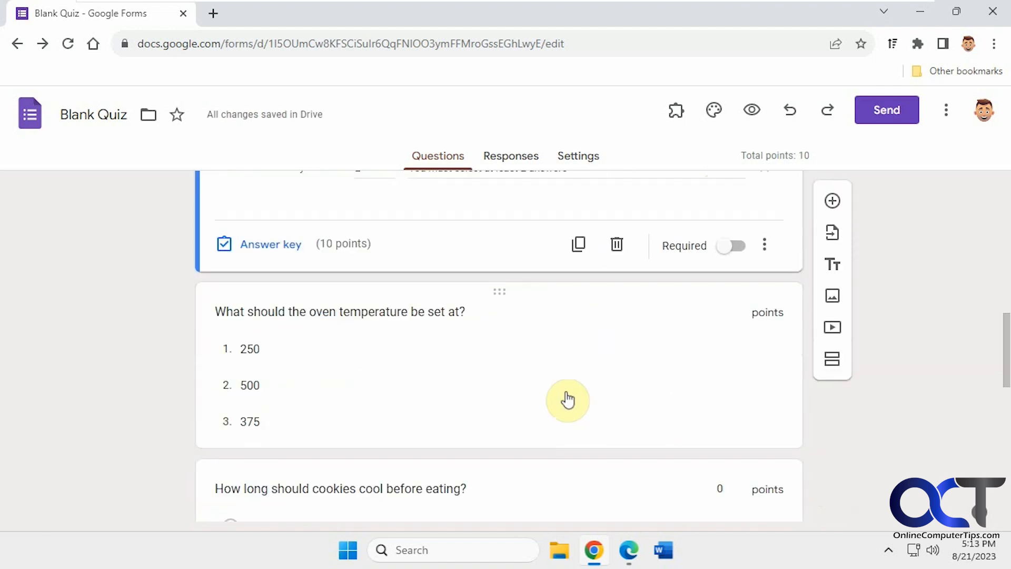
pyautogui.click(485, 311)
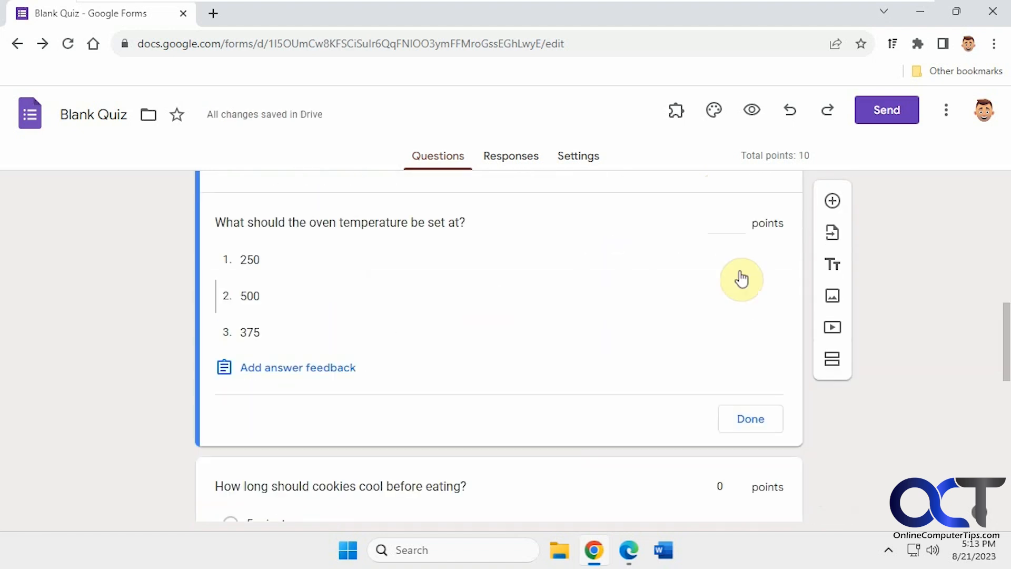
pyautogui.write('5')
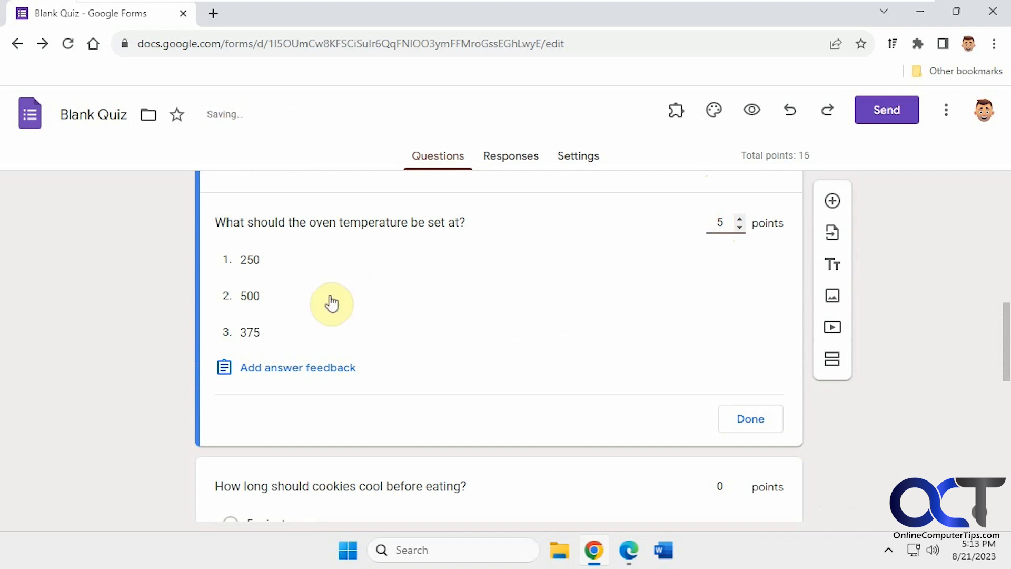
pyautogui.click(251, 335)
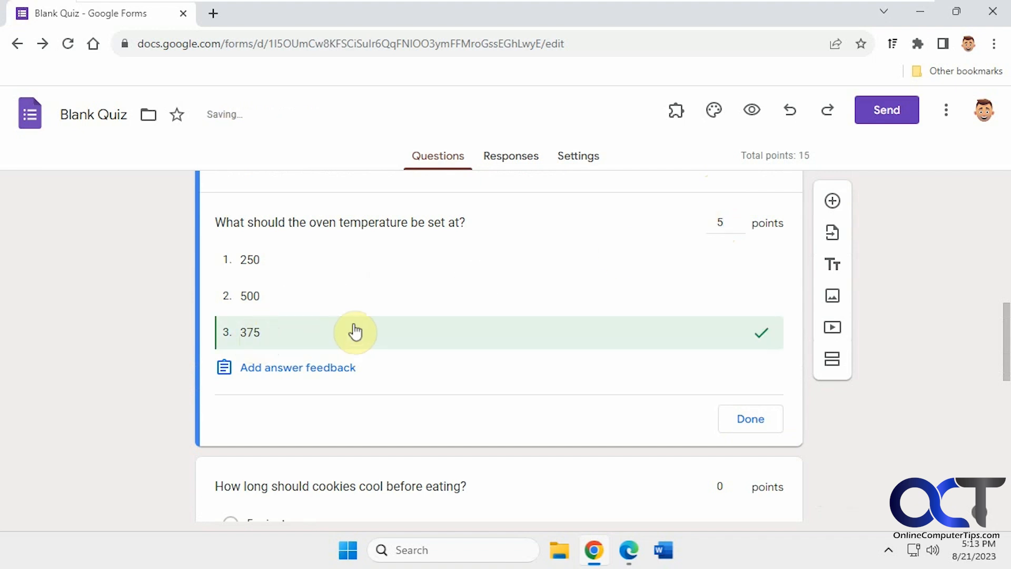
# Add answer feedback to the oven temperature question: "Wrong!" for incorrect answers and "Good job!" for correct answers.
pyautogui.click(323, 370)
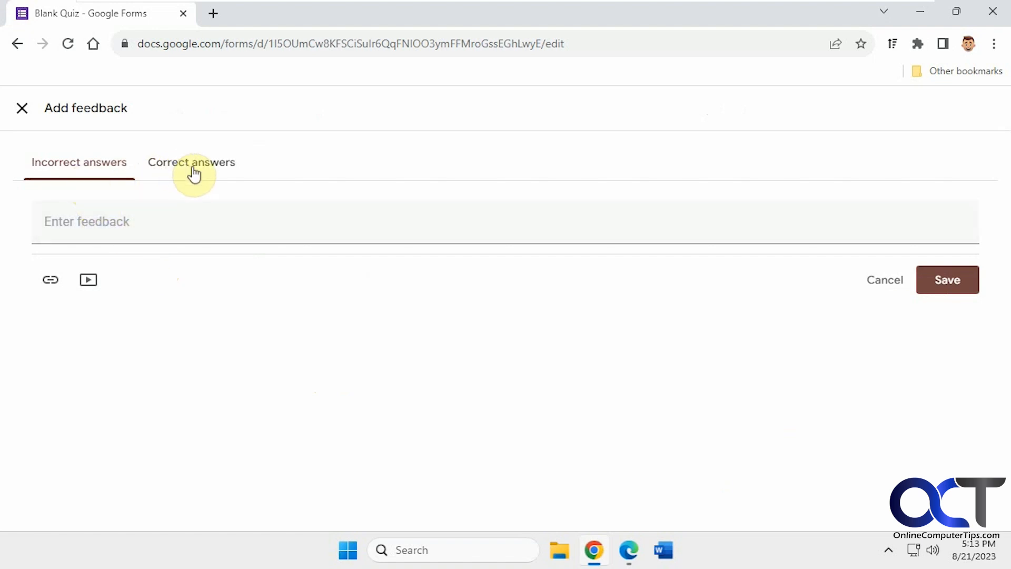
pyautogui.click(97, 219)
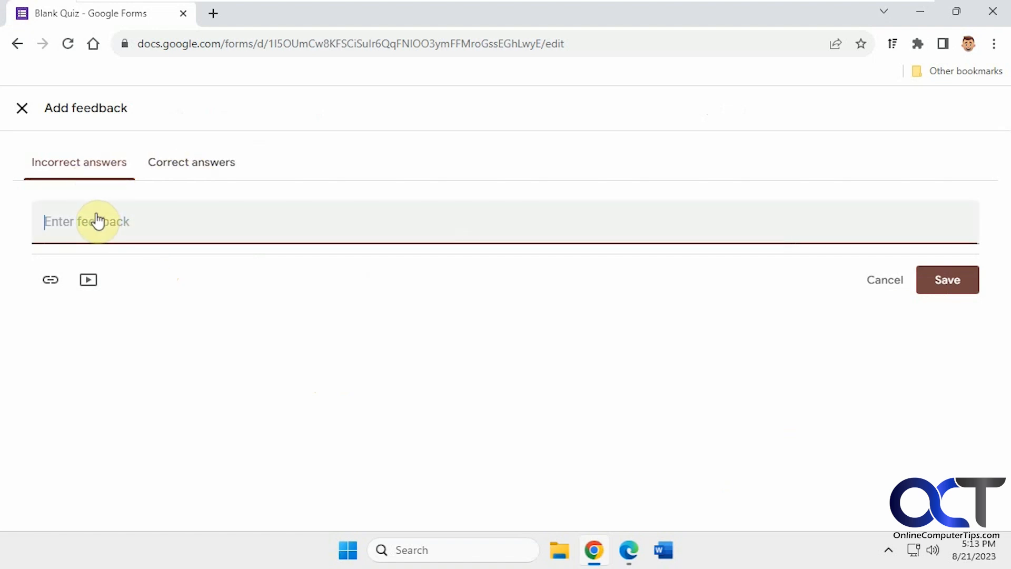
pyautogui.write('Wrong!')
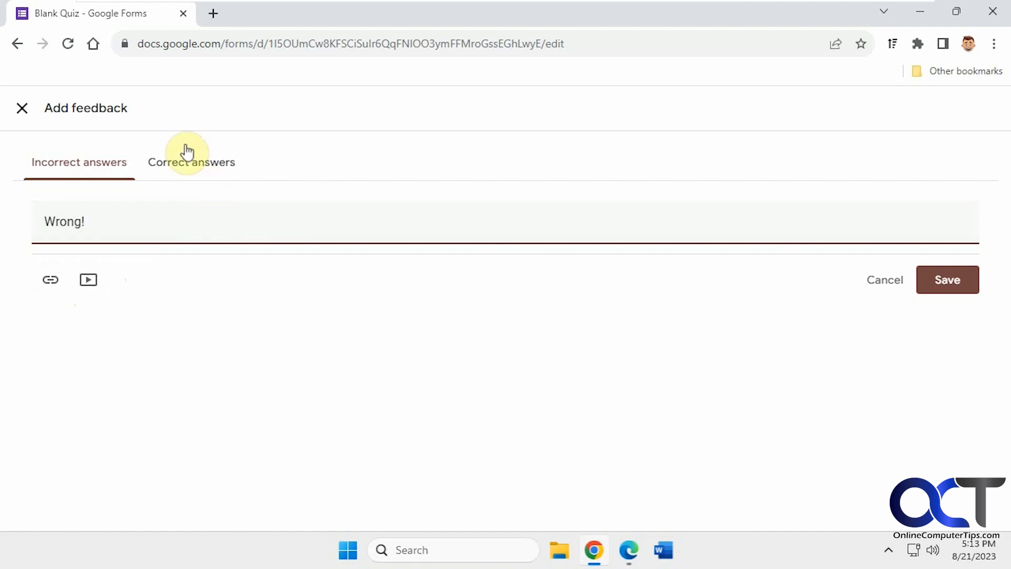
pyautogui.click(196, 164)
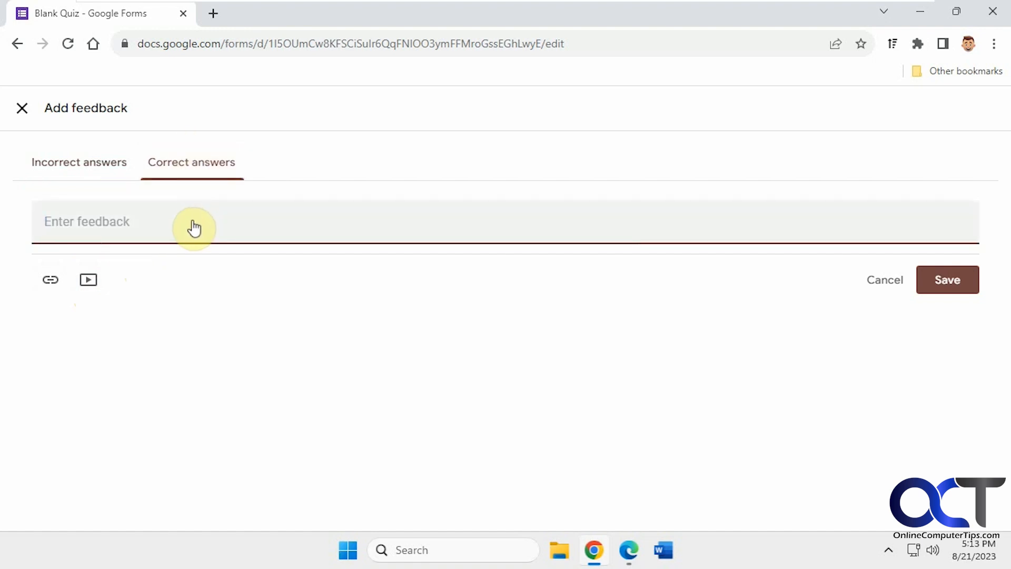
pyautogui.write('Good job!')
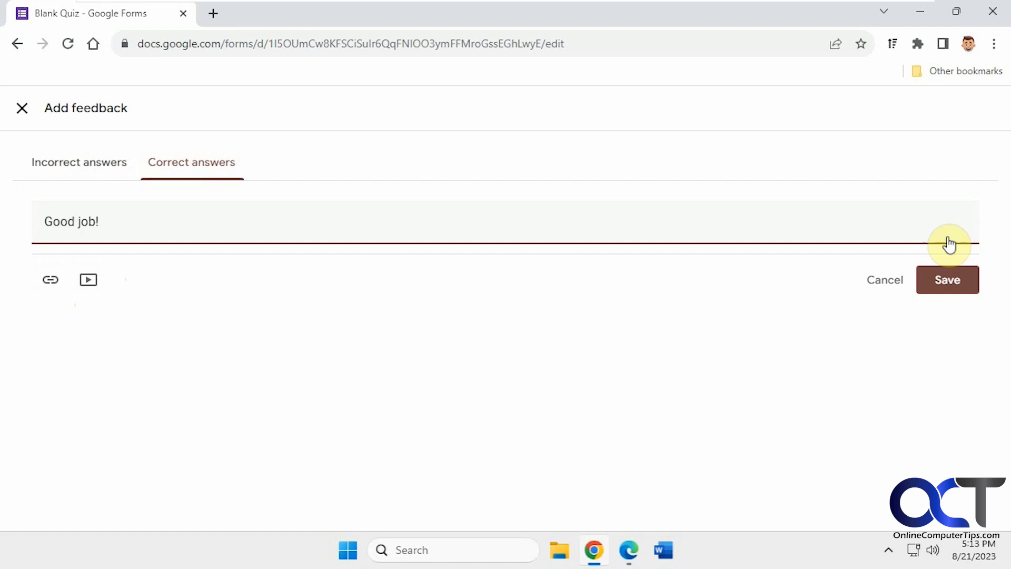
pyautogui.click(956, 285)
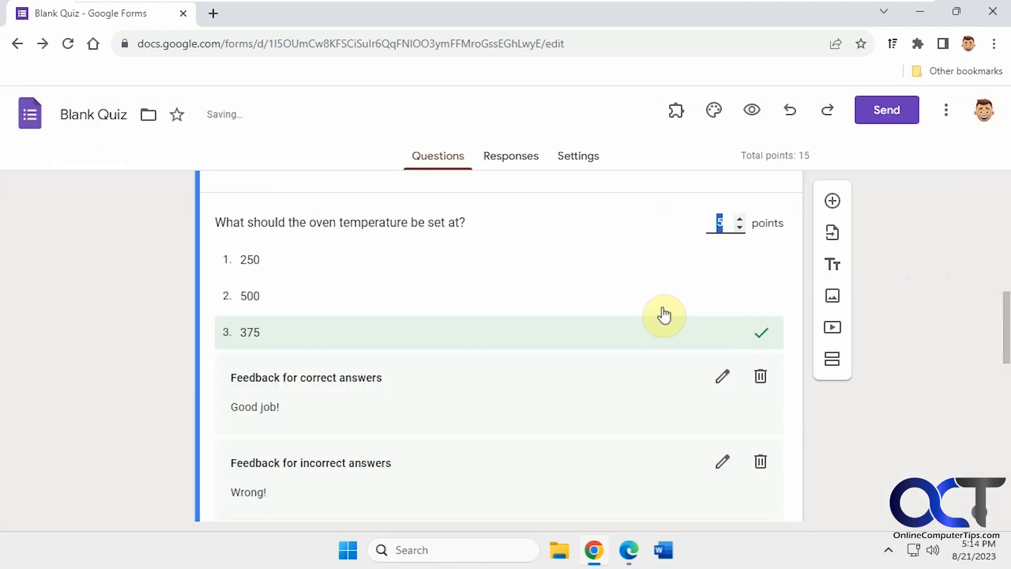
pyautogui.scroll(-2, 744, 361)
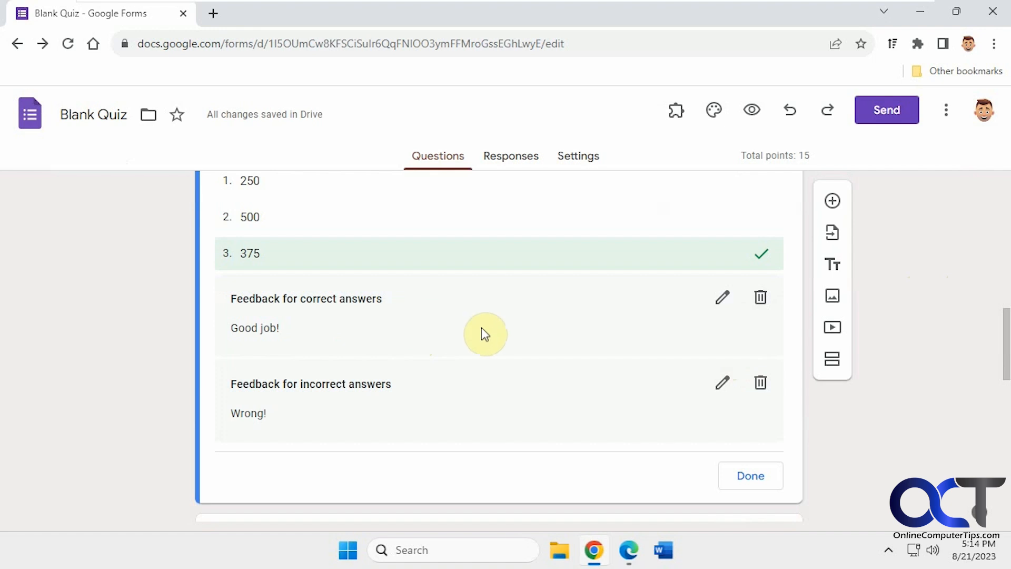
pyautogui.click(753, 475)
# Make the cookie cooling time question worth 5 points and mark 30 minutes as its correct answer.
pyautogui.scroll(-7, 652, 422)
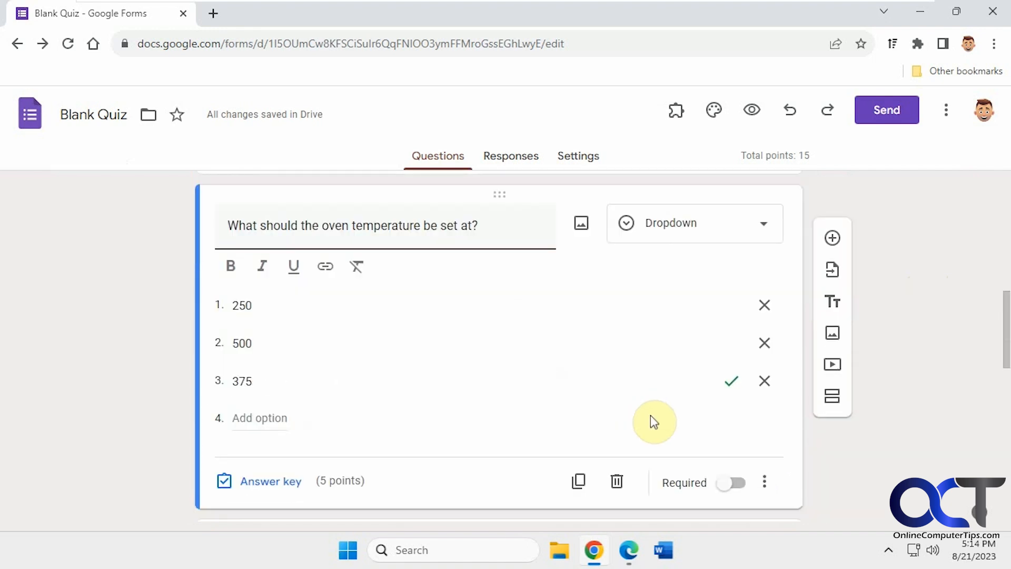
pyautogui.click(624, 397)
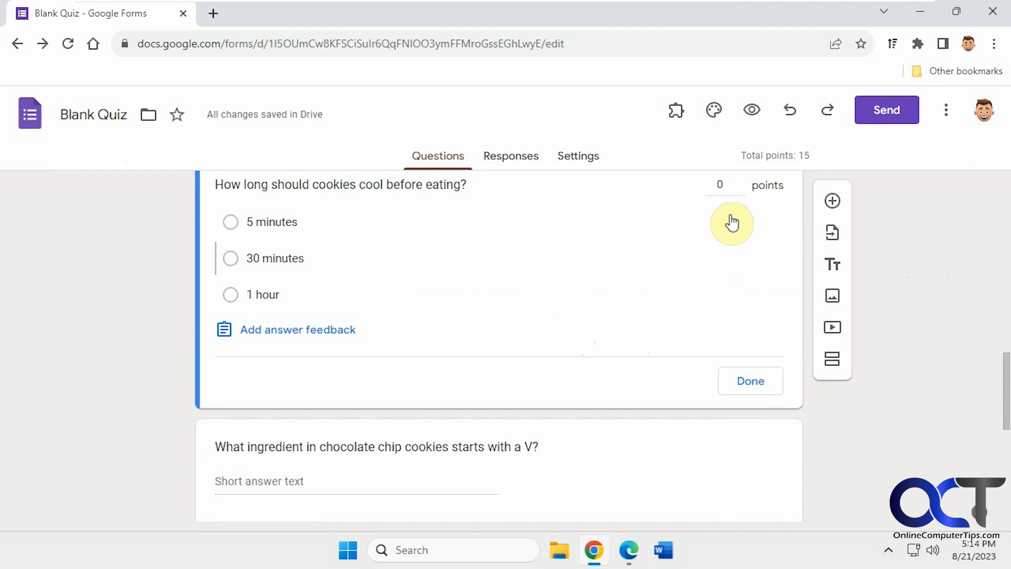
pyautogui.moveTo(725, 185); pyautogui.dragTo(702, 183)
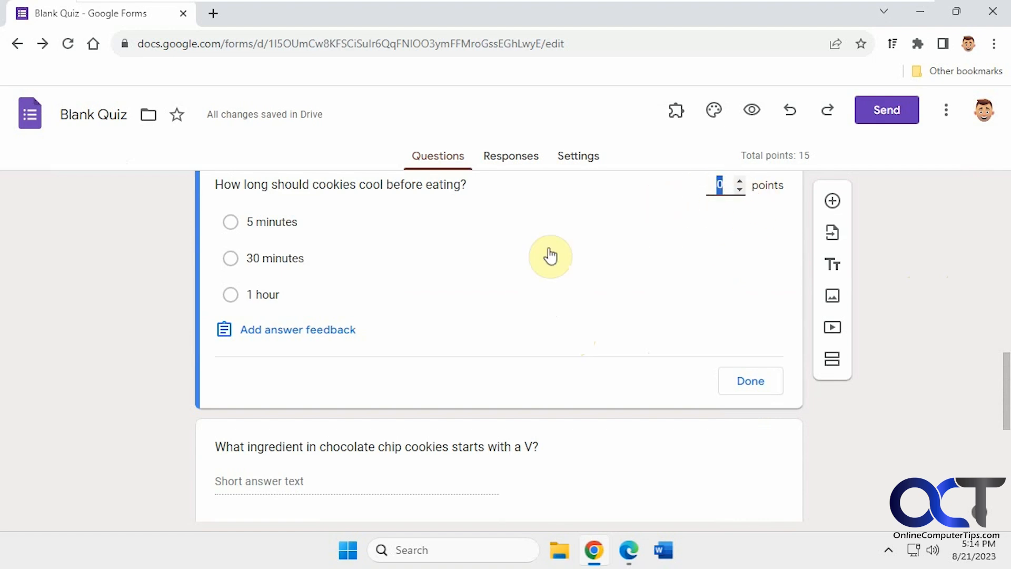
pyautogui.write('5')
pyautogui.click(270, 261)
pyautogui.click(750, 382)
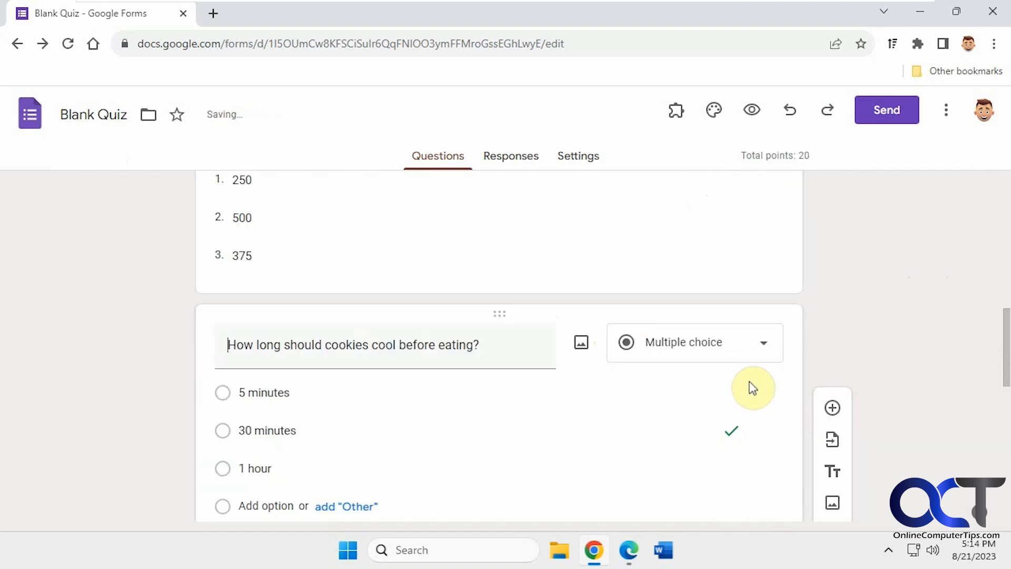
# Add "Vanilla" as the correct answer to the V-ingredient question and mark all other answers incorrect.
pyautogui.scroll(-6, 695, 354)
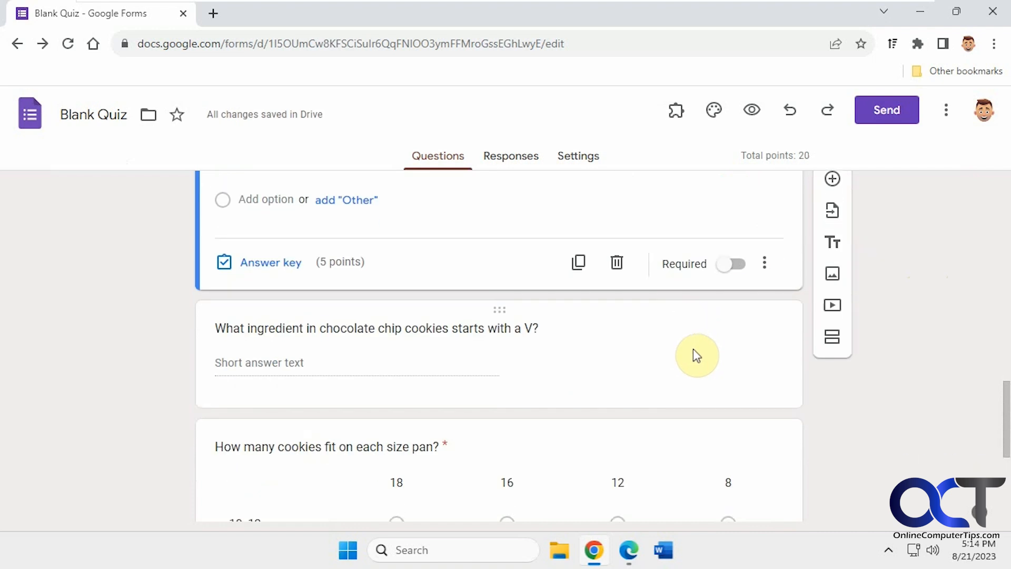
pyautogui.click(651, 328)
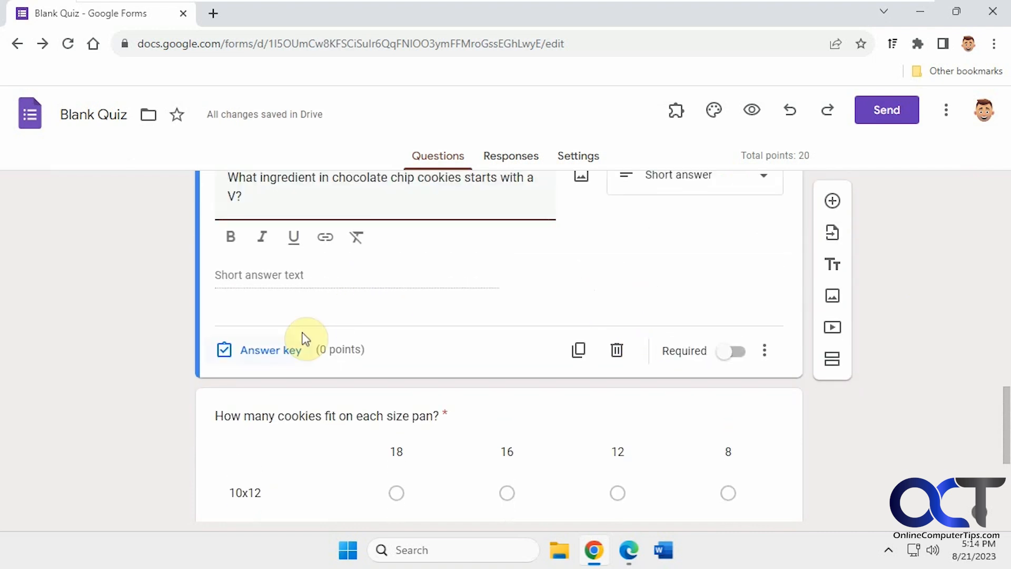
pyautogui.click(284, 351)
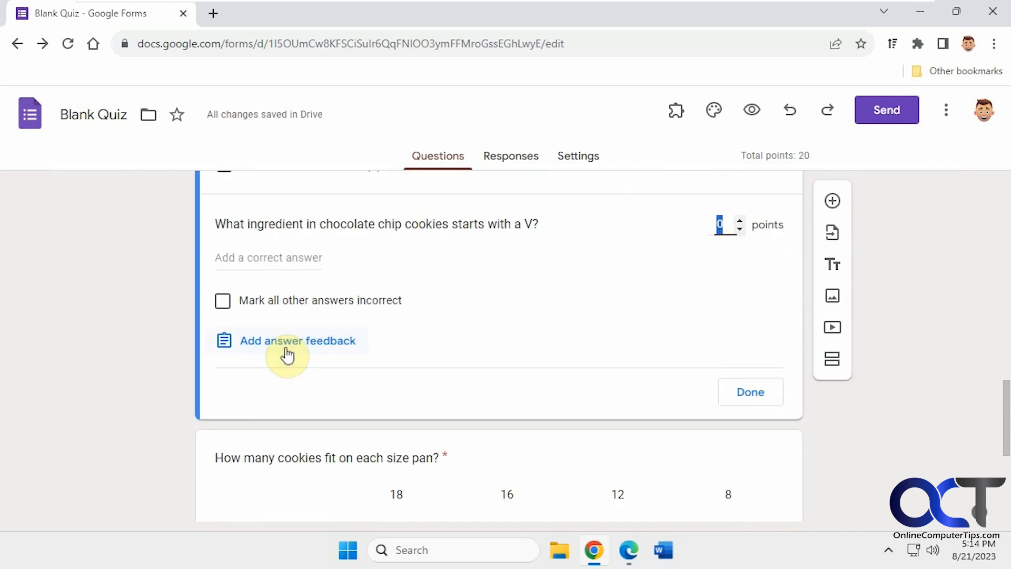
pyautogui.click(284, 259)
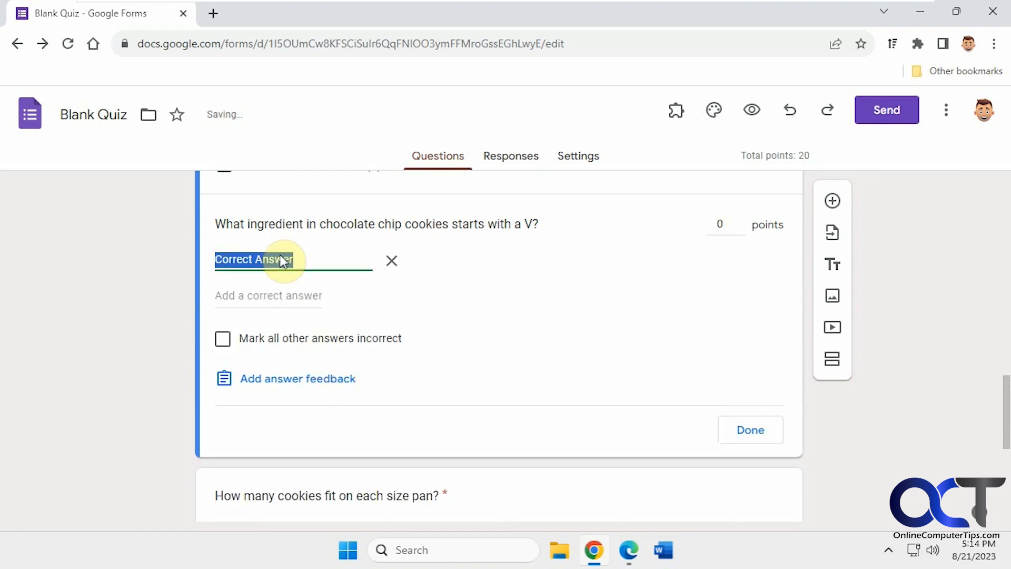
pyautogui.write('Vanilla')
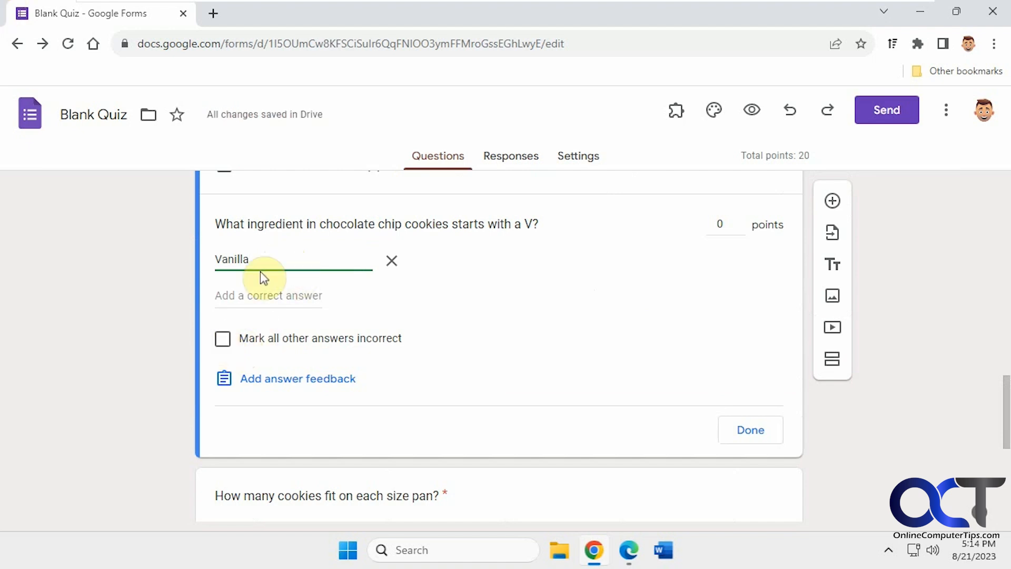
pyautogui.click(224, 340)
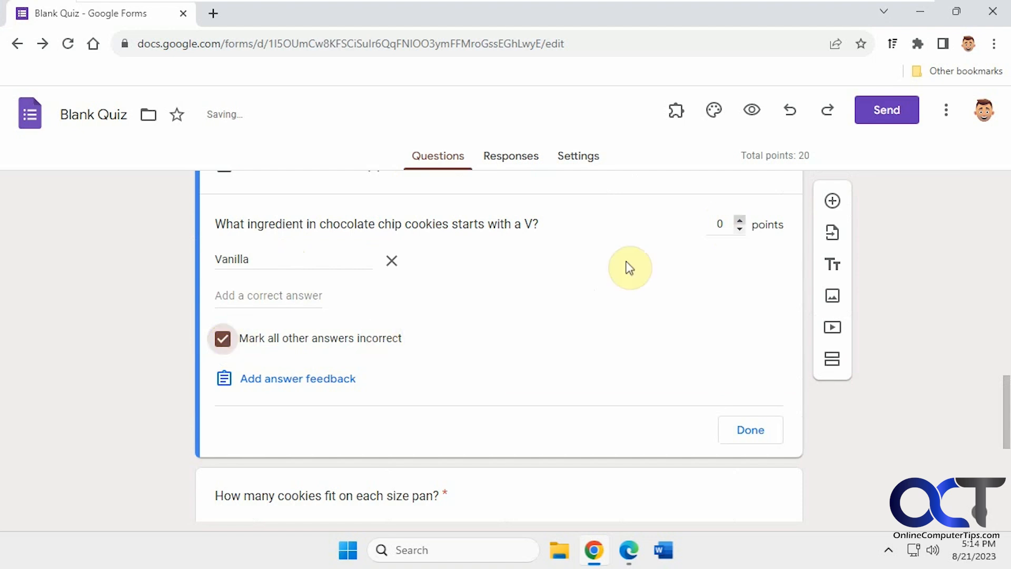
# Make the V-ingredient question worth 10 points and finish its answer key.
pyautogui.click(720, 222)
pyautogui.write('1')
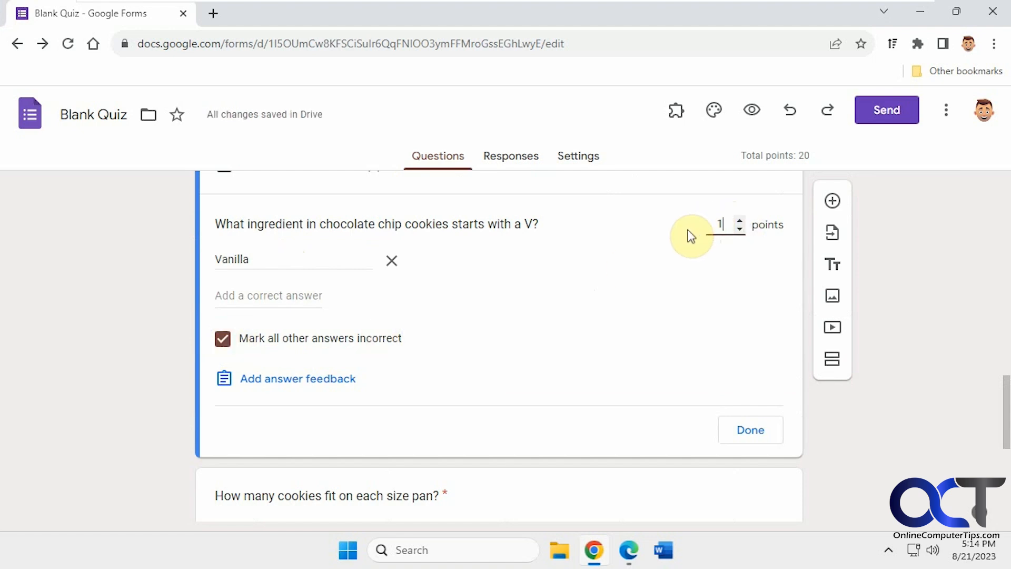
pyautogui.write('0')
pyautogui.click(753, 430)
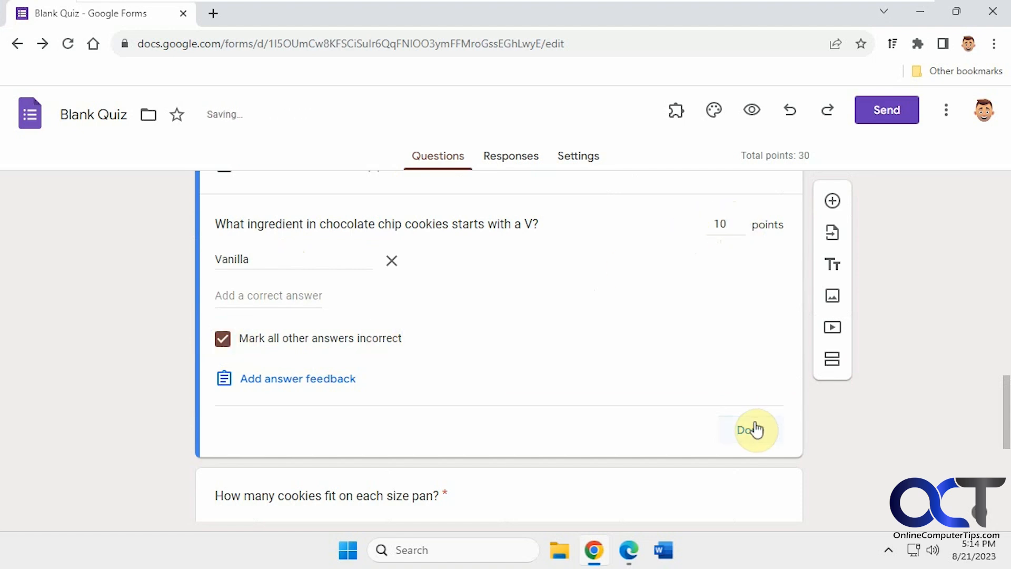
pyautogui.scroll(-3, 754, 425)
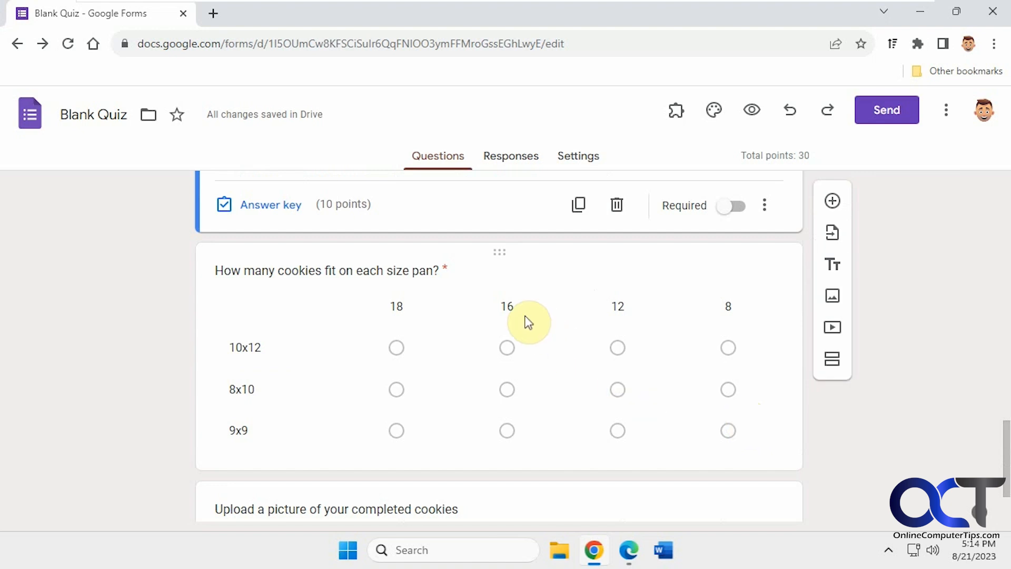
# In the pan size question's answer key, mark 18 as correct for 10x12, 12 for 8x10 and 8 for 9x9.
pyautogui.click(392, 424)
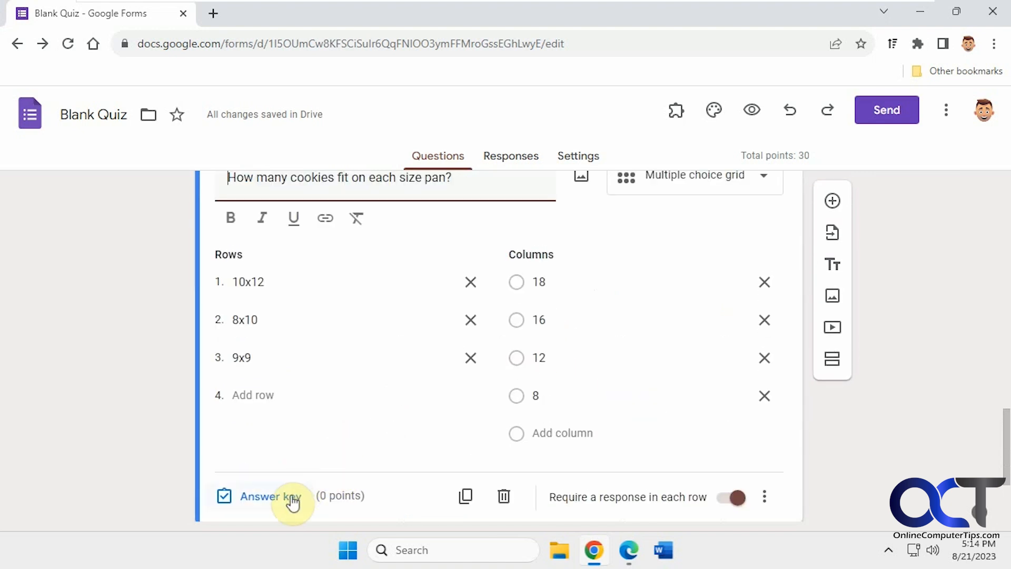
pyautogui.click(294, 503)
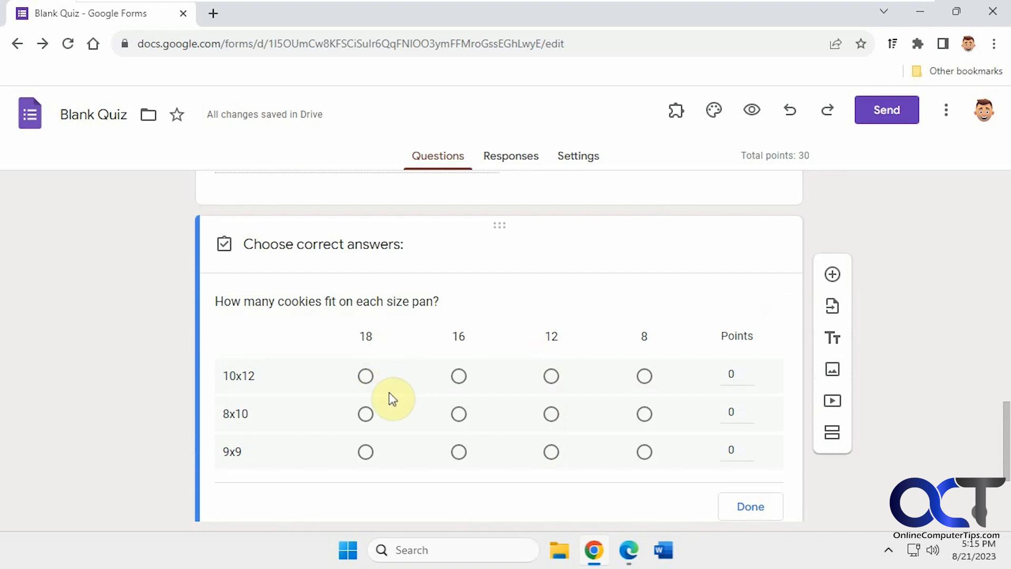
pyautogui.click(366, 377)
pyautogui.click(550, 414)
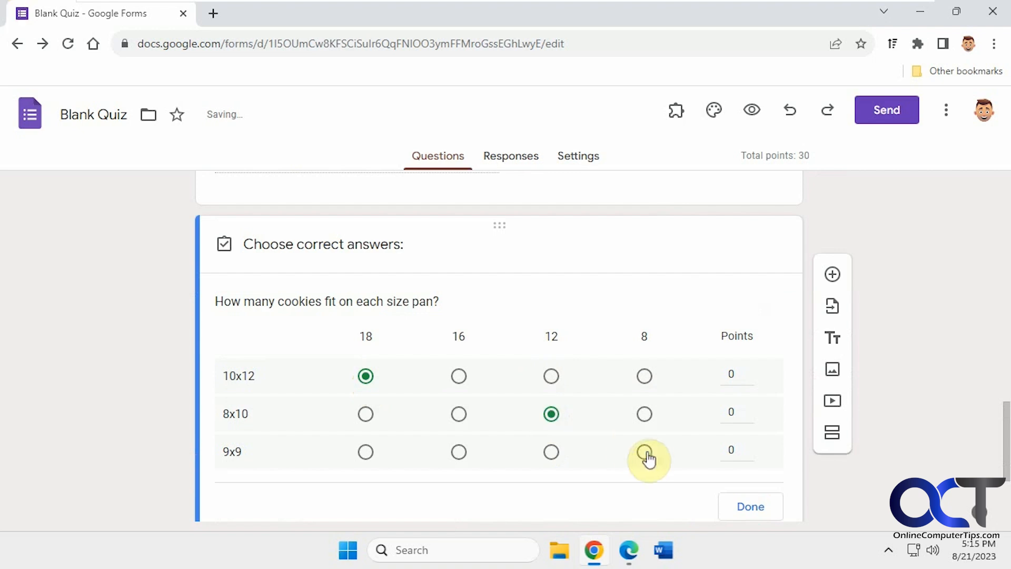
pyautogui.click(646, 452)
# Assign 5 points to each row of the pan size grid and finish its answer key.
pyautogui.write('5')
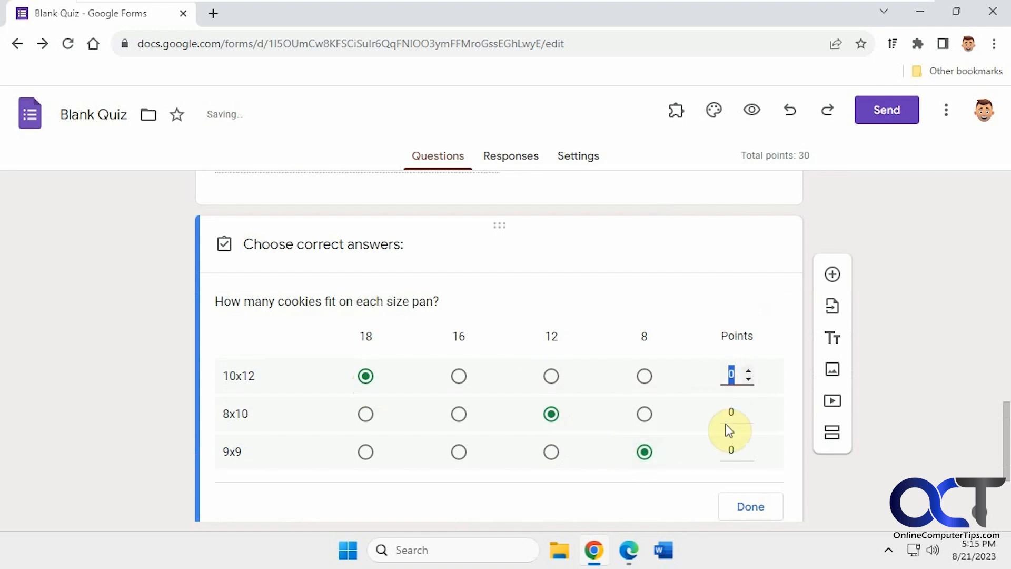
pyautogui.click(727, 413)
pyautogui.click(732, 449)
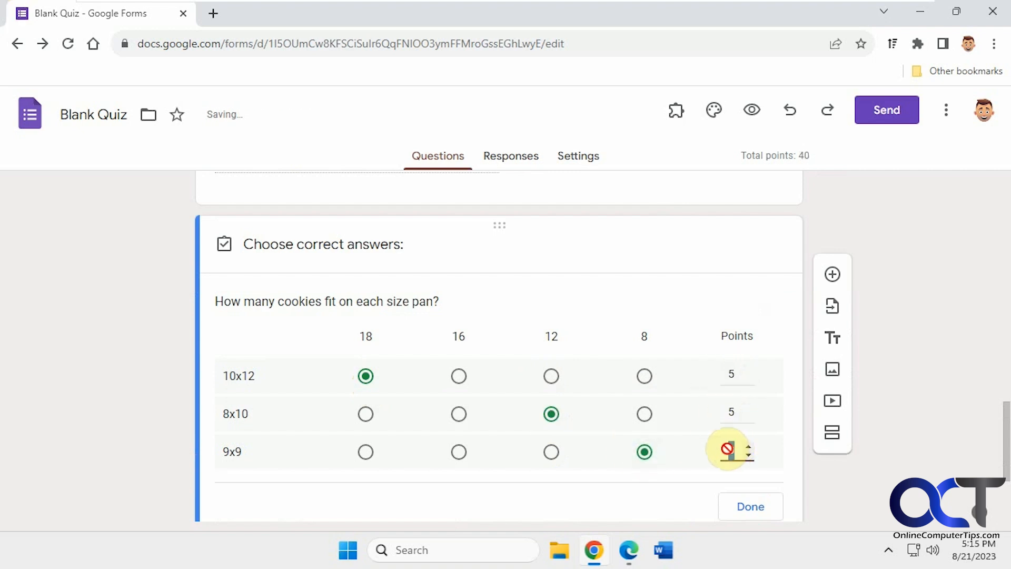
pyautogui.write('5')
pyautogui.scroll(-2, 736, 454)
pyautogui.click(749, 428)
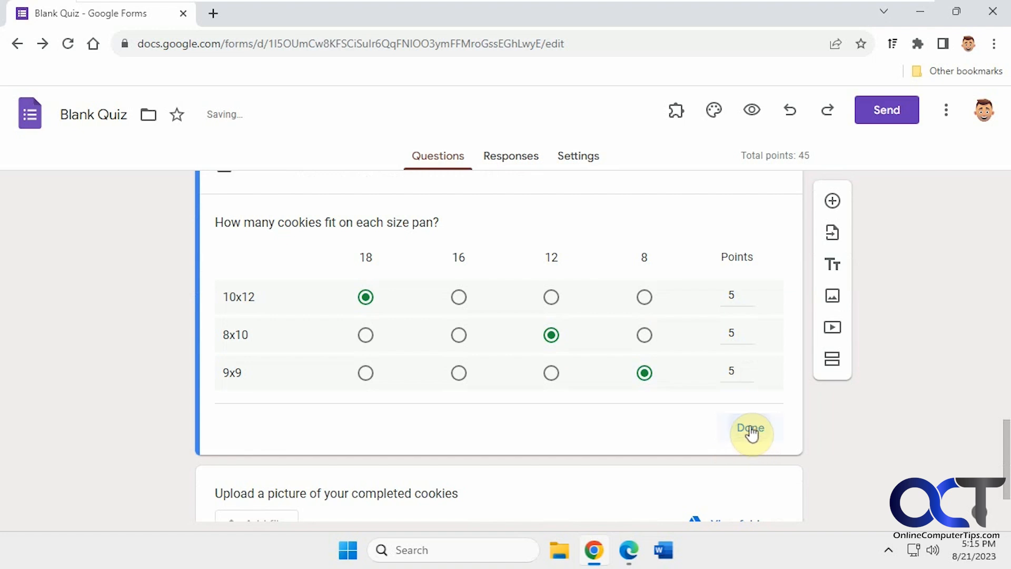
# Make the cookie picture upload question worth 10 points in its answer key.
pyautogui.scroll(-3, 742, 427)
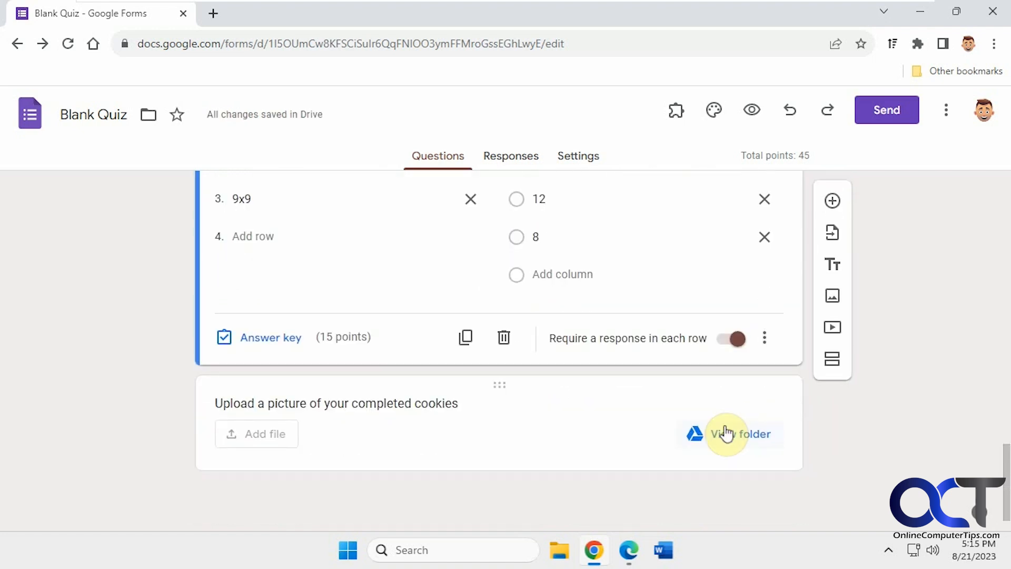
pyautogui.click(627, 421)
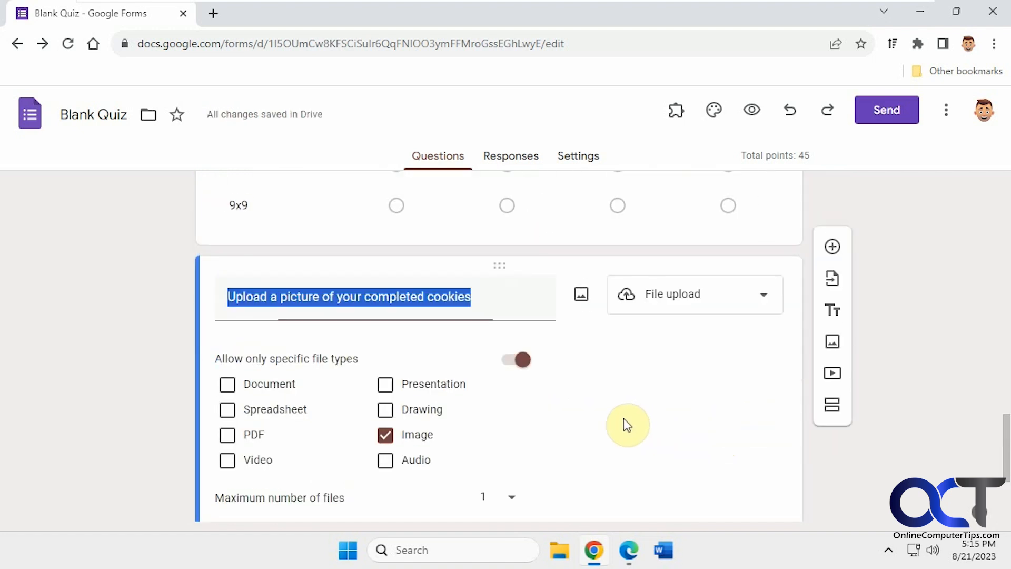
pyautogui.scroll(-2, 634, 426)
pyautogui.scroll(-1, 638, 432)
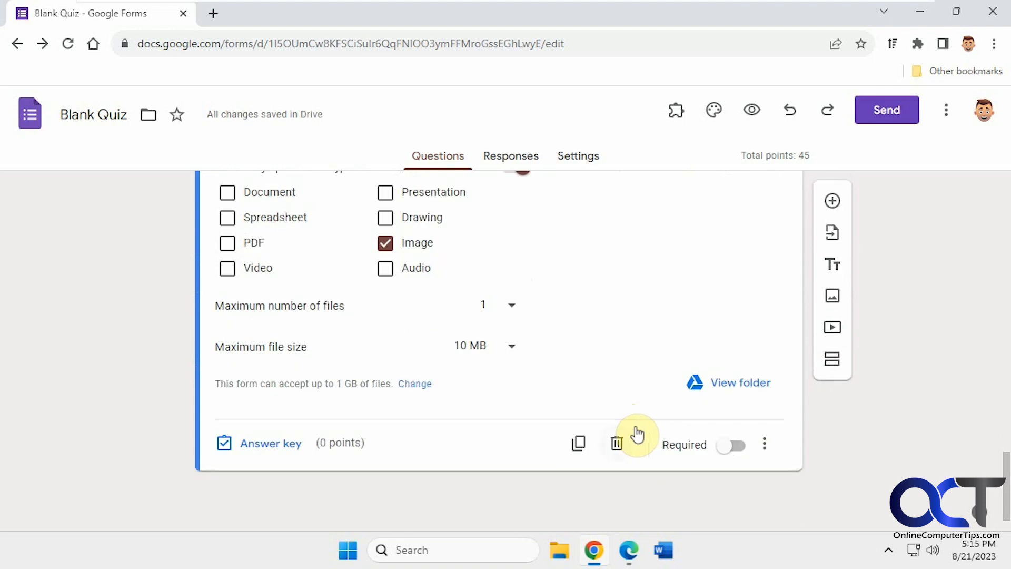
pyautogui.click(269, 441)
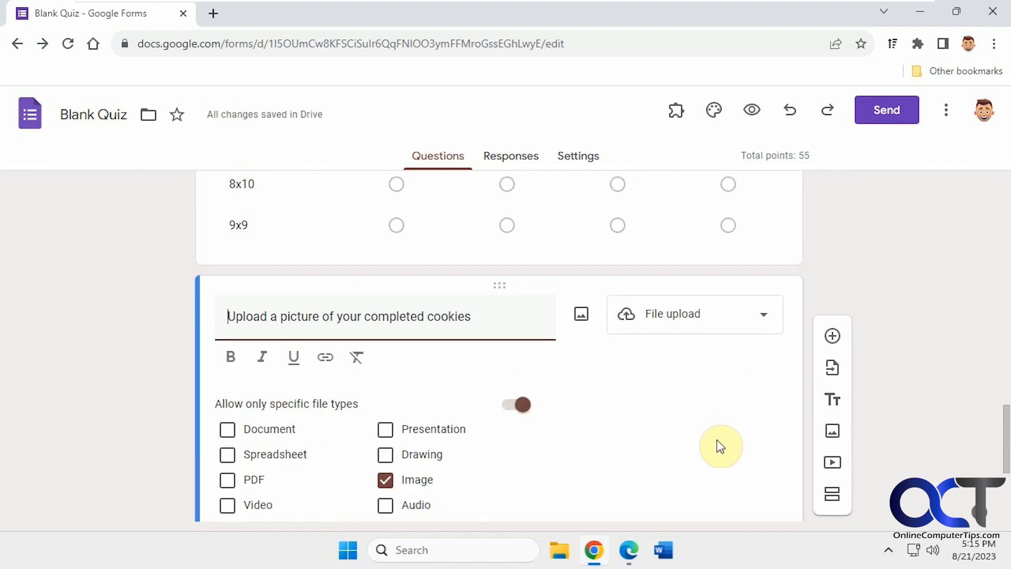
# Start sending the quiz by email and add the suggested contact as its recipient.
pyautogui.scroll(15, 719, 438)
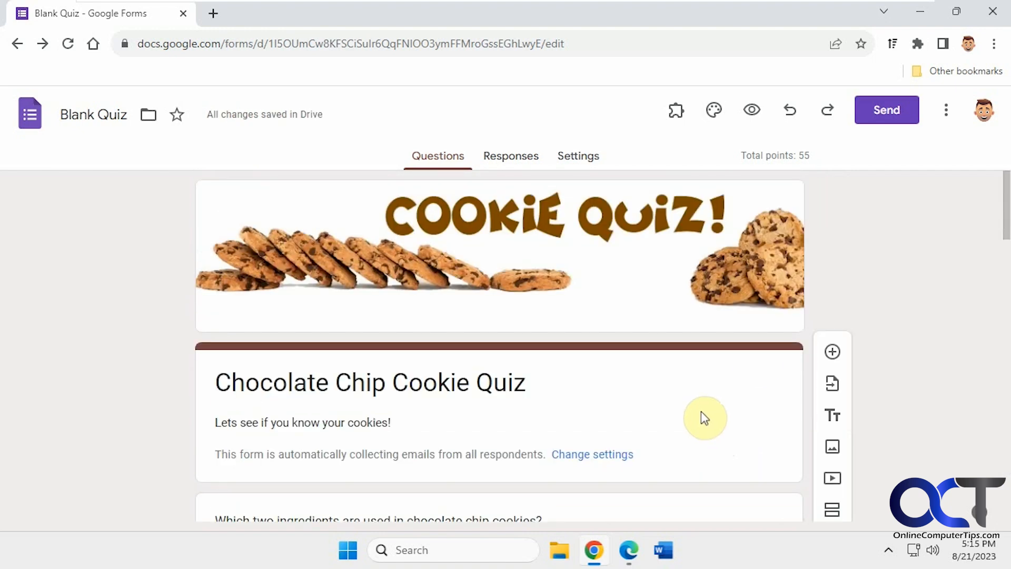
pyautogui.click(888, 116)
pyautogui.click(169, 316)
pyautogui.write('c')
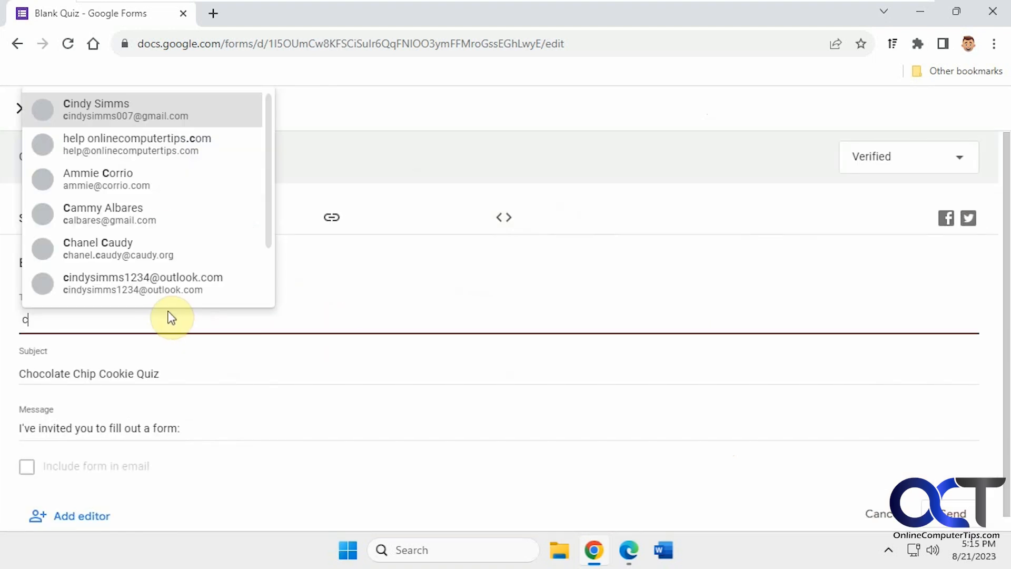
pyautogui.click(151, 110)
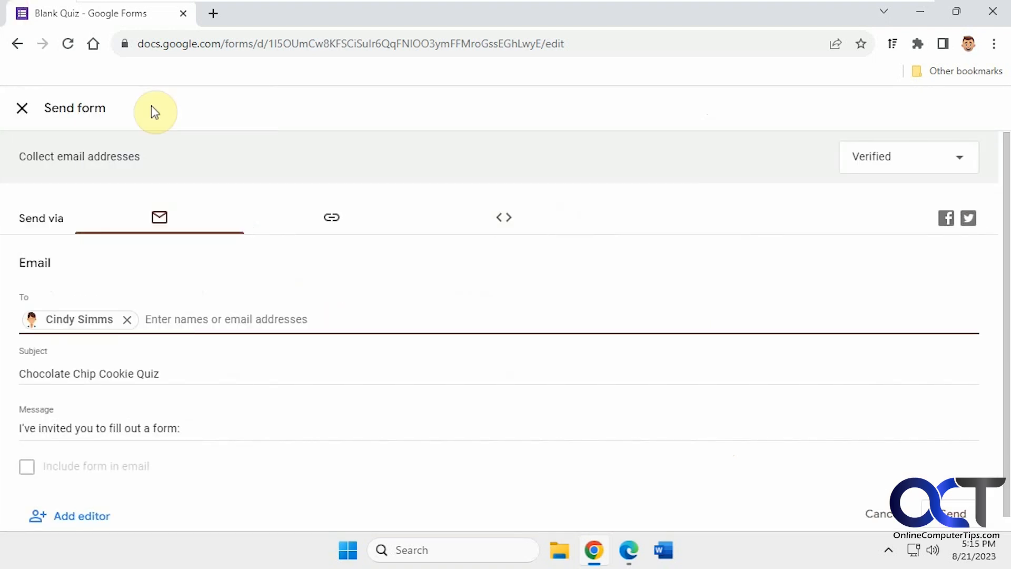
# Replace the invitation message with "Please take my quiz" and send the email.
pyautogui.moveTo(205, 435); pyautogui.dragTo(3, 436)
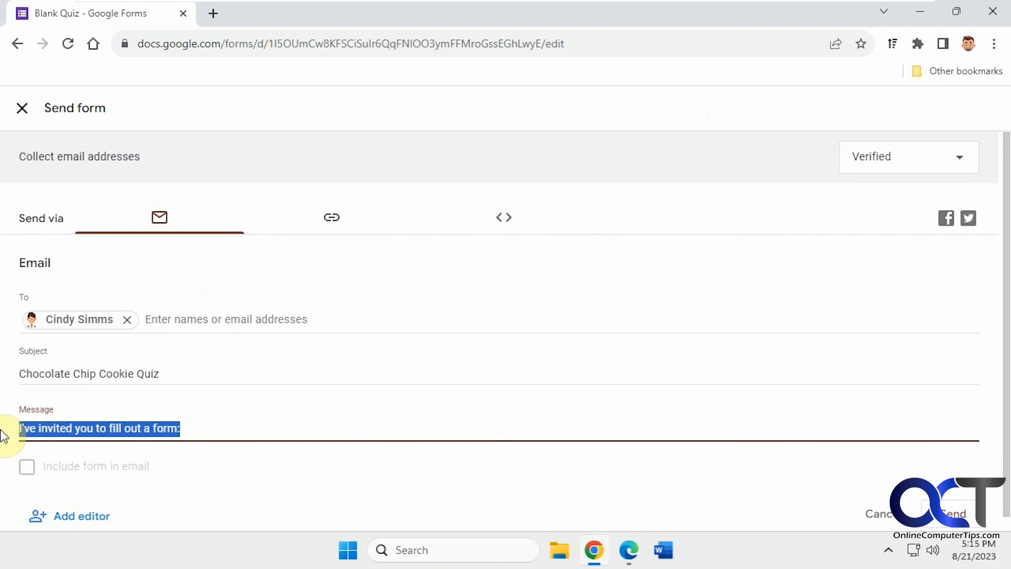
pyautogui.write('Please take my quiz')
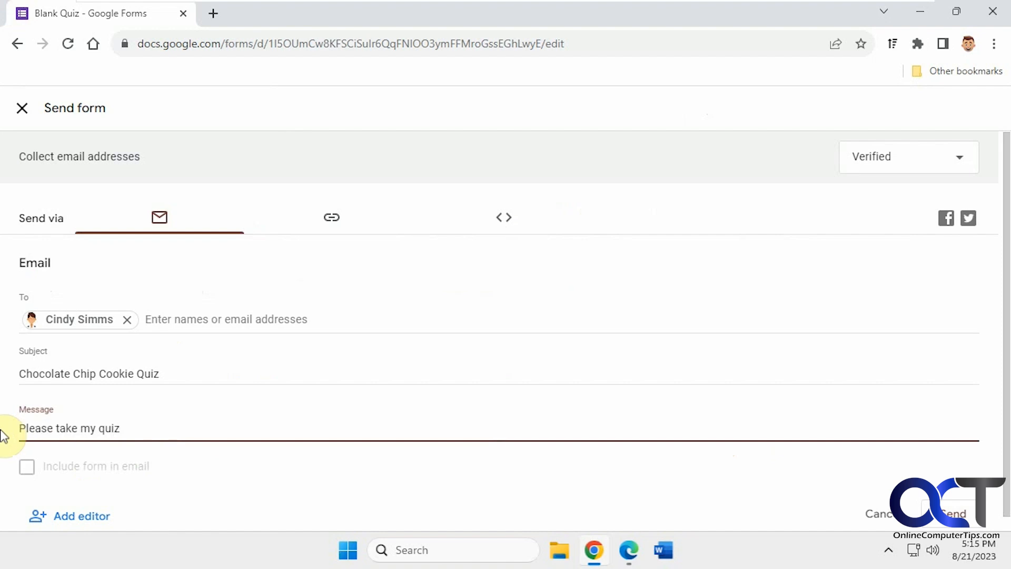
pyautogui.click(916, 498)
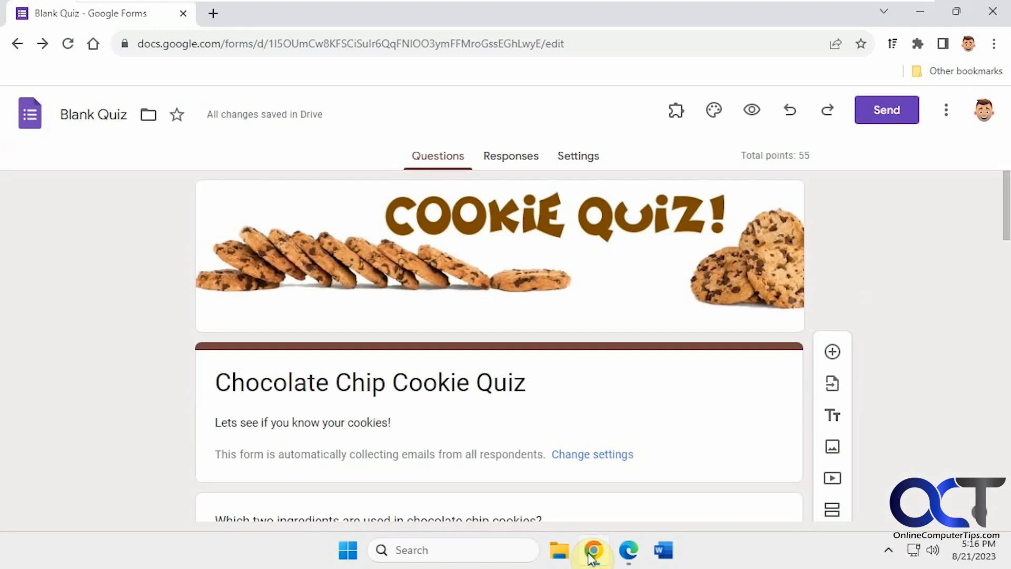
# Switch to the recipient's Gmail in Edge, open the quiz from the invitation and agree to record the email address with the response.
pyautogui.click(629, 550)
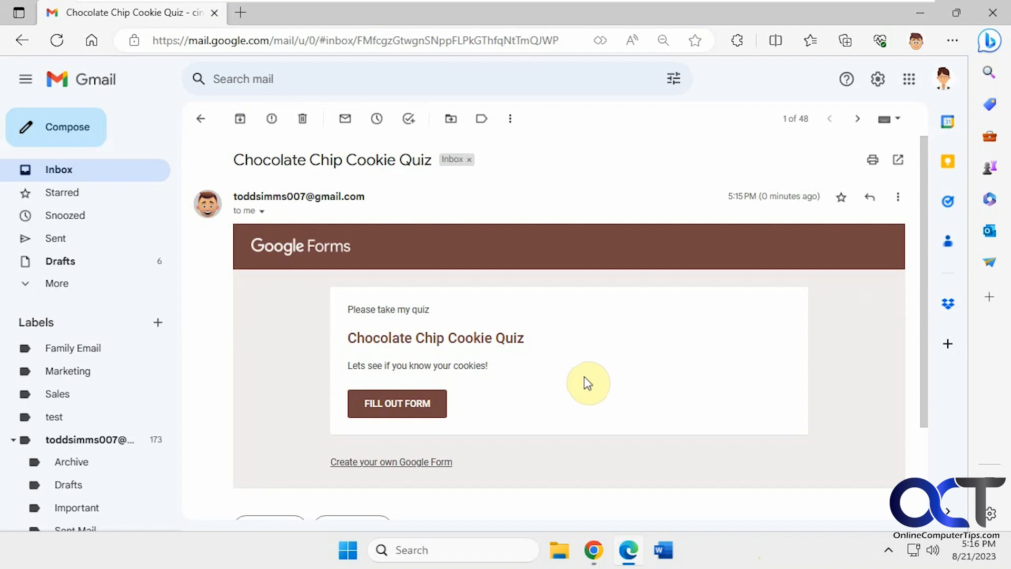
pyautogui.click(412, 407)
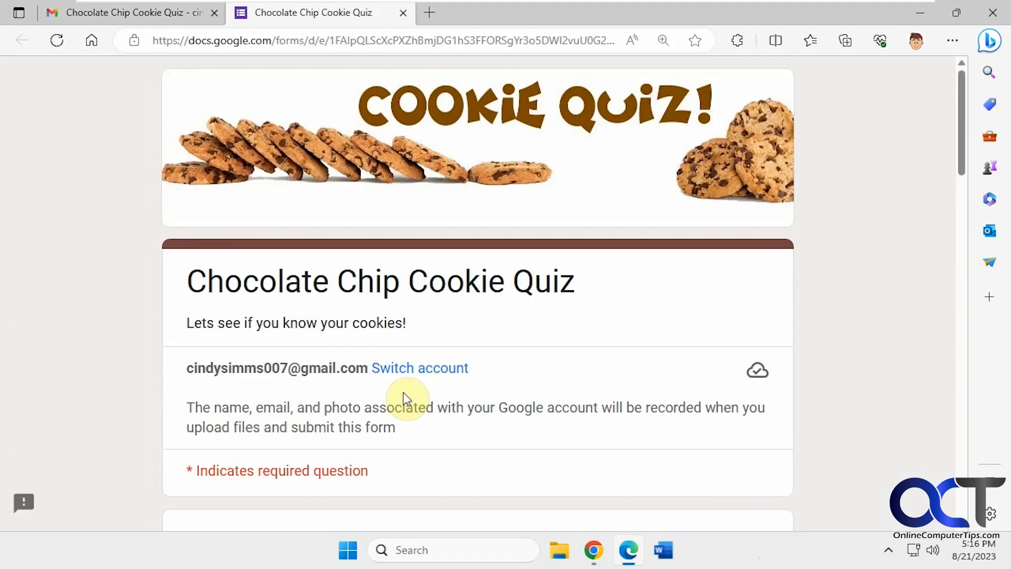
pyautogui.scroll(-4, 577, 362)
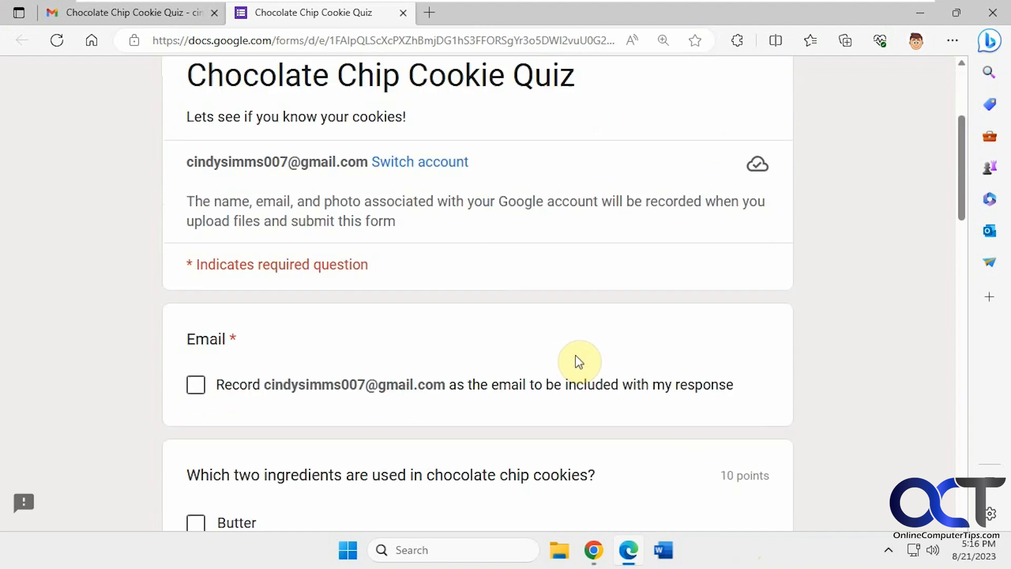
pyautogui.click(197, 379)
# Answer the two-ingredients question with Butter and Milk, and choose 375 as the oven temperature.
pyautogui.scroll(-4, 616, 342)
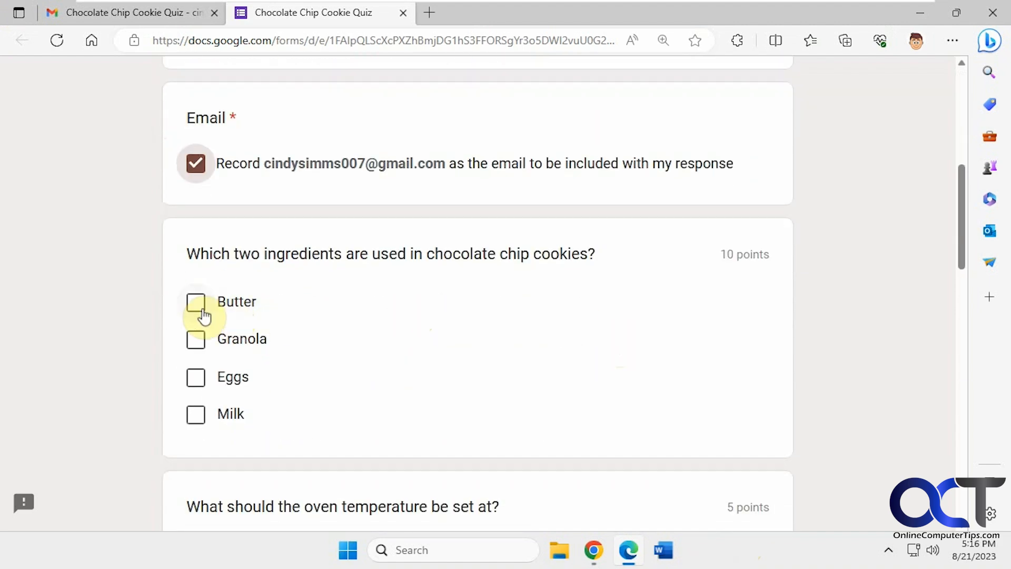
pyautogui.click(197, 309)
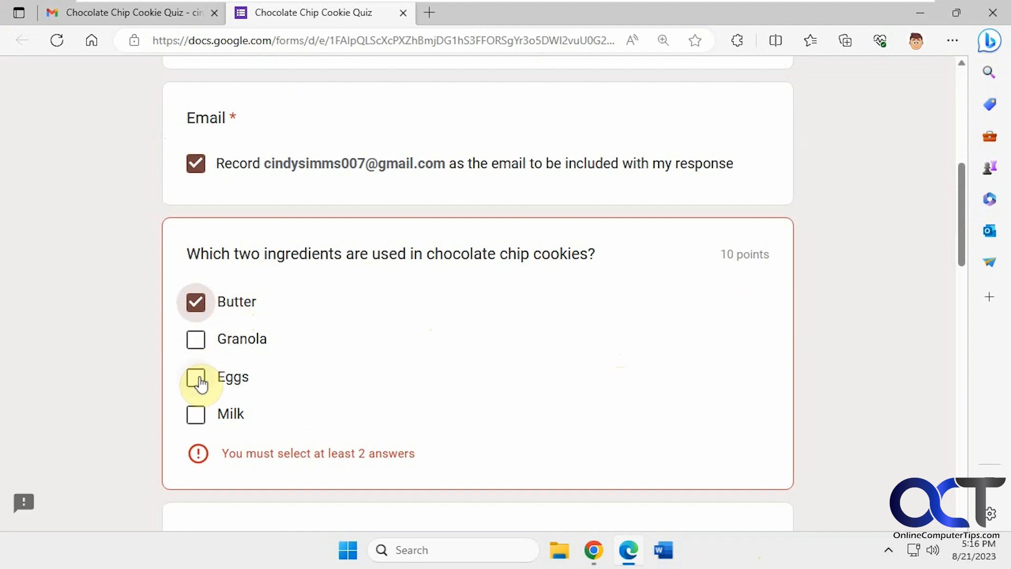
pyautogui.click(195, 419)
pyautogui.scroll(-4, 496, 372)
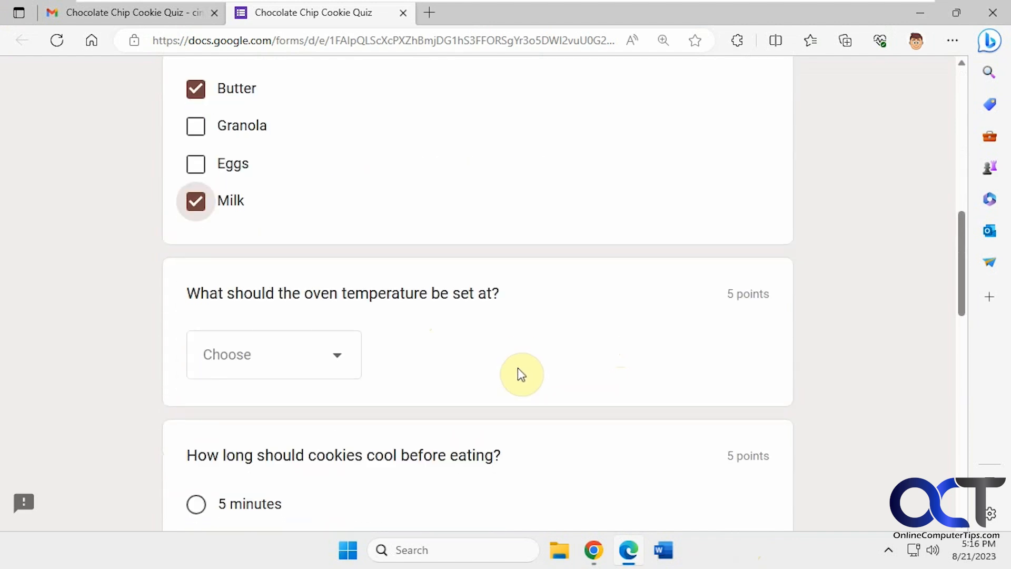
pyautogui.click(332, 362)
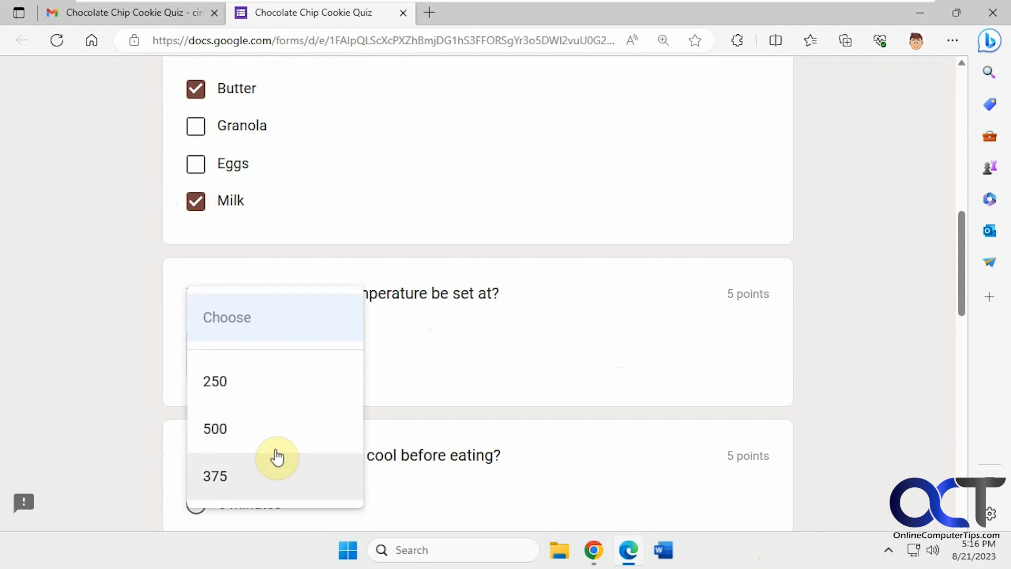
pyautogui.click(283, 476)
# Answer the cooling time question with 5 minutes and the V-ingredient question with "Vegetables".
pyautogui.scroll(-3, 529, 386)
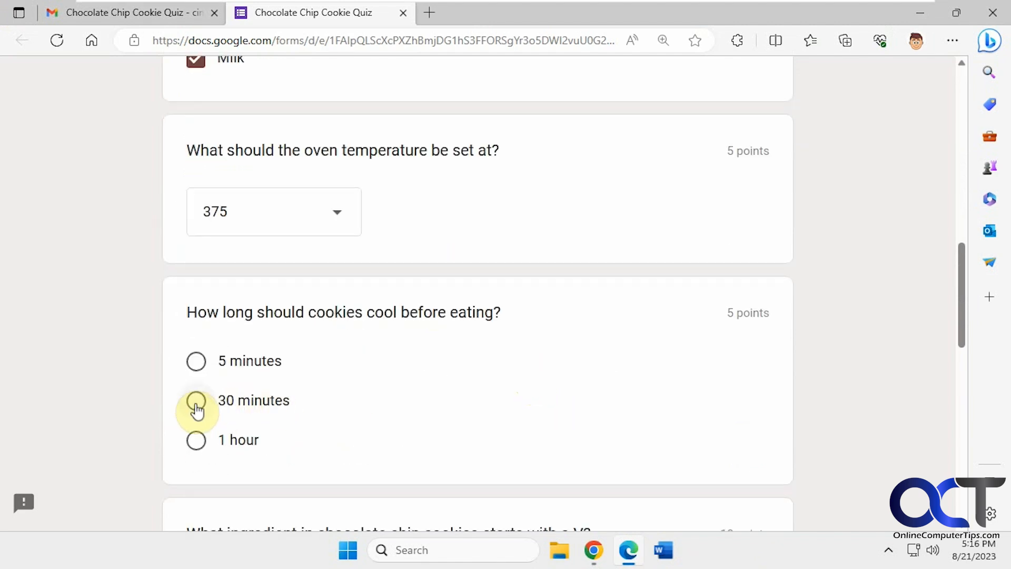
pyautogui.click(197, 362)
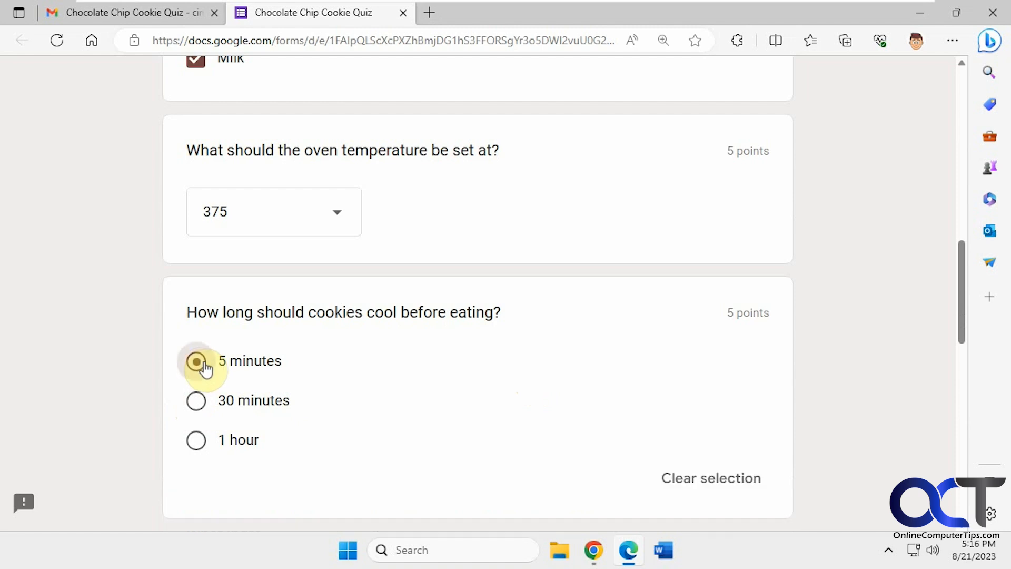
pyautogui.scroll(-6, 446, 370)
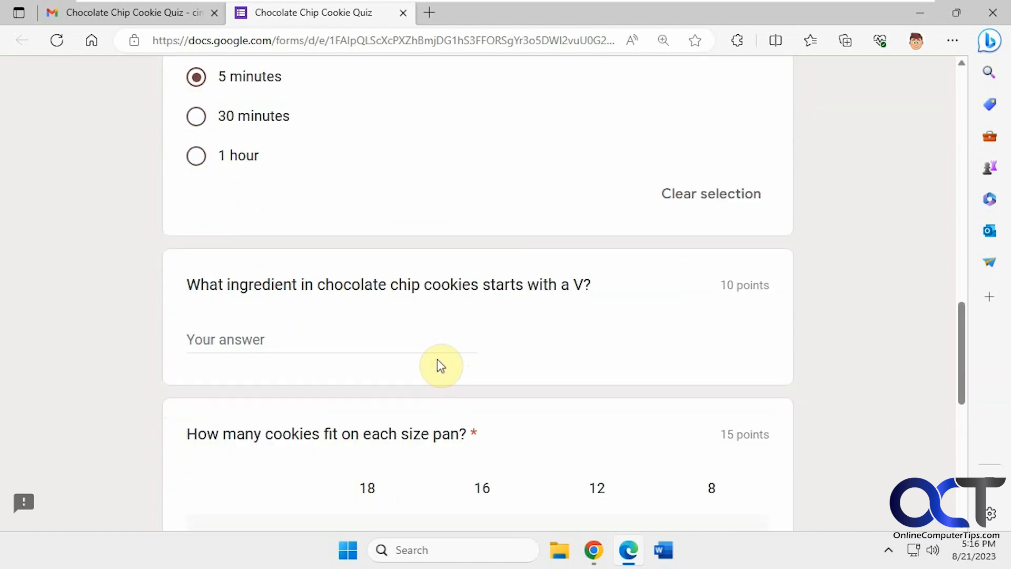
pyautogui.click(398, 335)
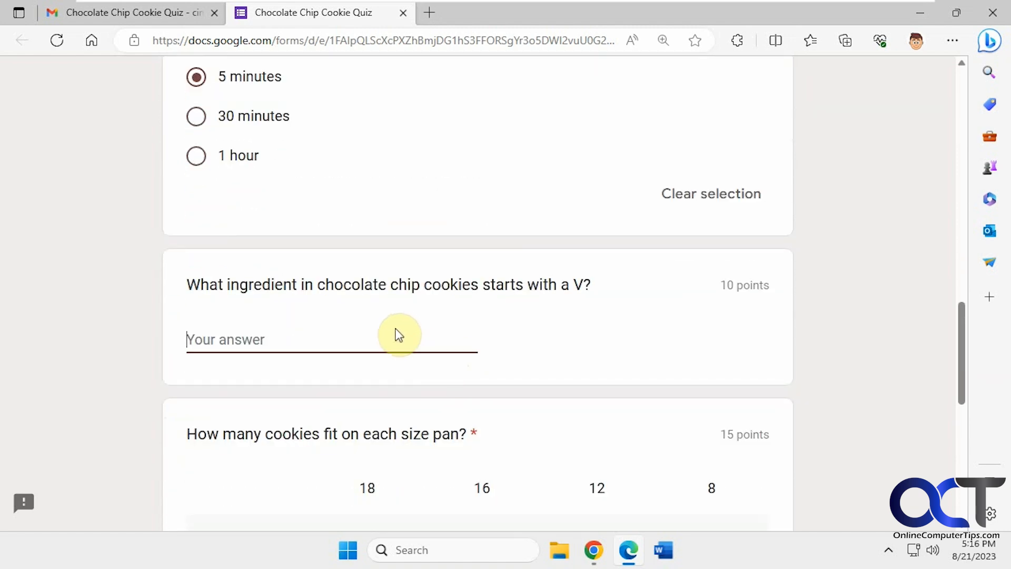
pyautogui.write('Vegetables')
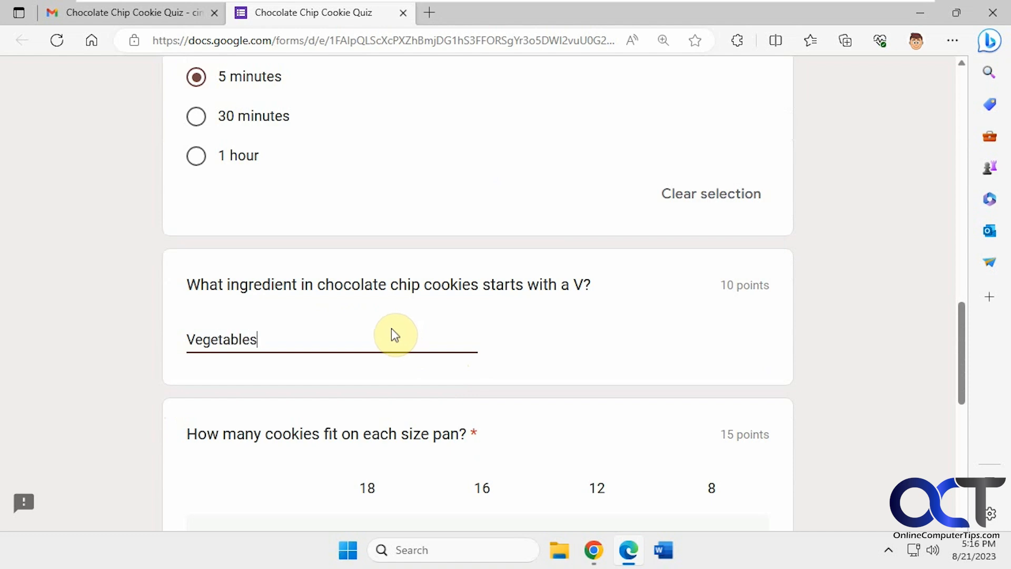
# Answer the pan size grid with 18 for 10x12, 16 for 8x10 and 8 for 9x9.
pyautogui.scroll(-4, 395, 335)
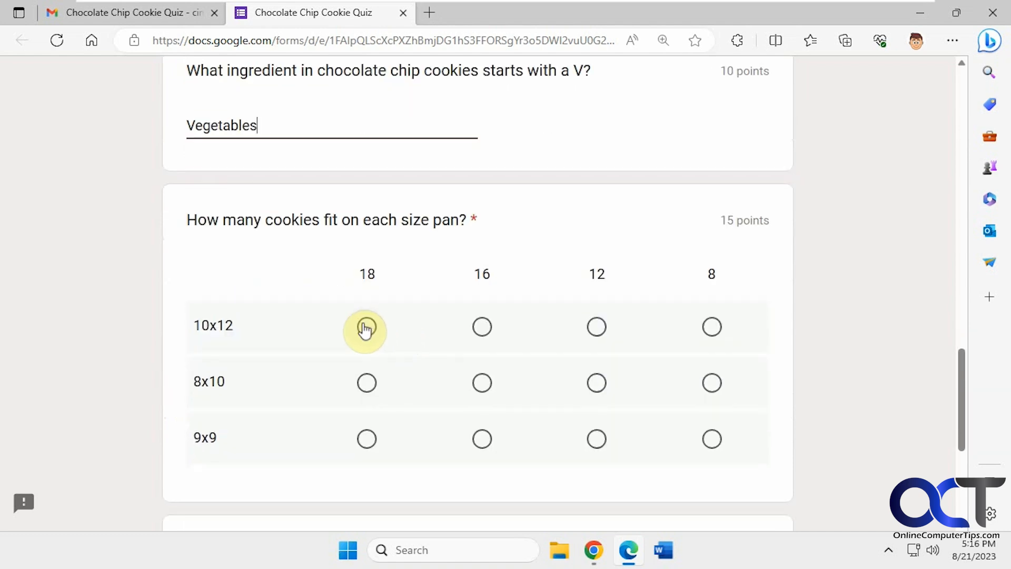
pyautogui.click(367, 327)
pyautogui.click(482, 383)
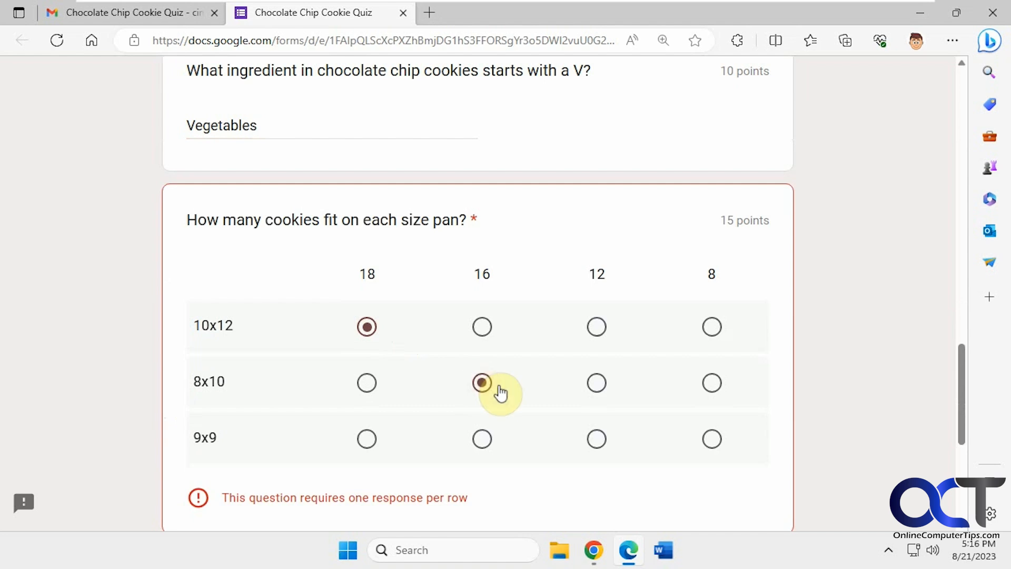
pyautogui.click(712, 439)
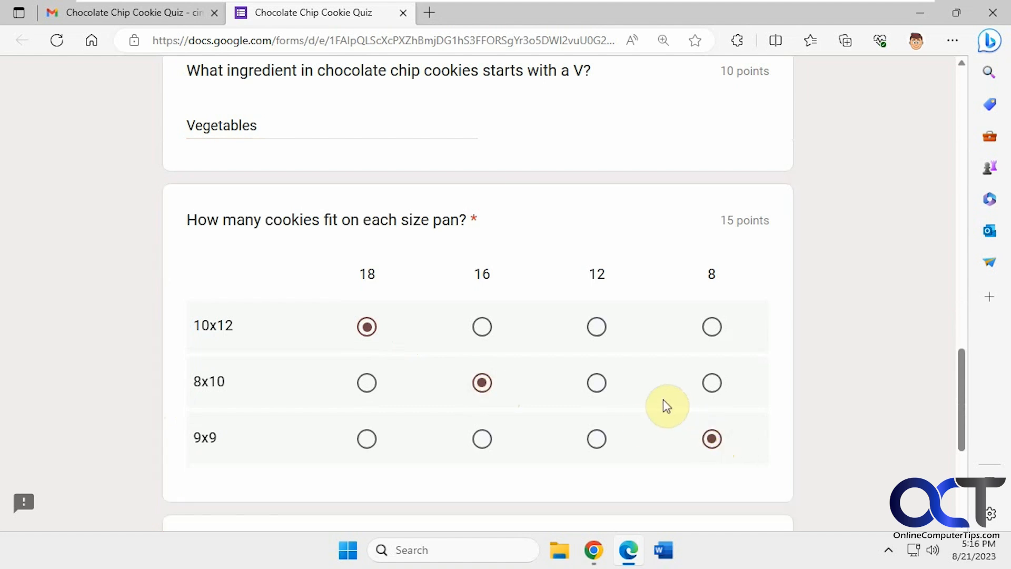
# Upload Cookies.jpg as the picture of the completed cookies and submit the quiz.
pyautogui.scroll(-4, 665, 398)
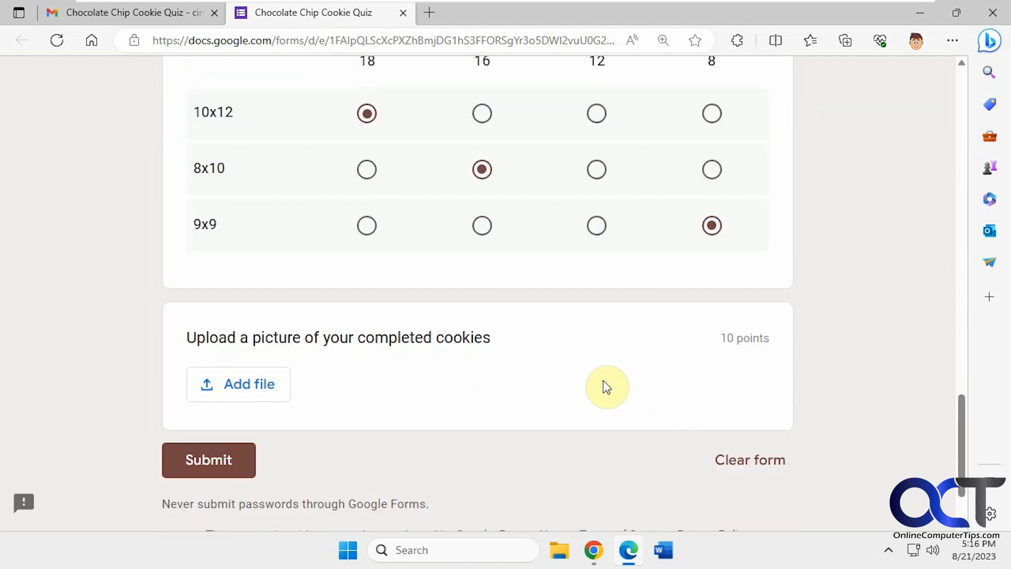
pyautogui.click(268, 390)
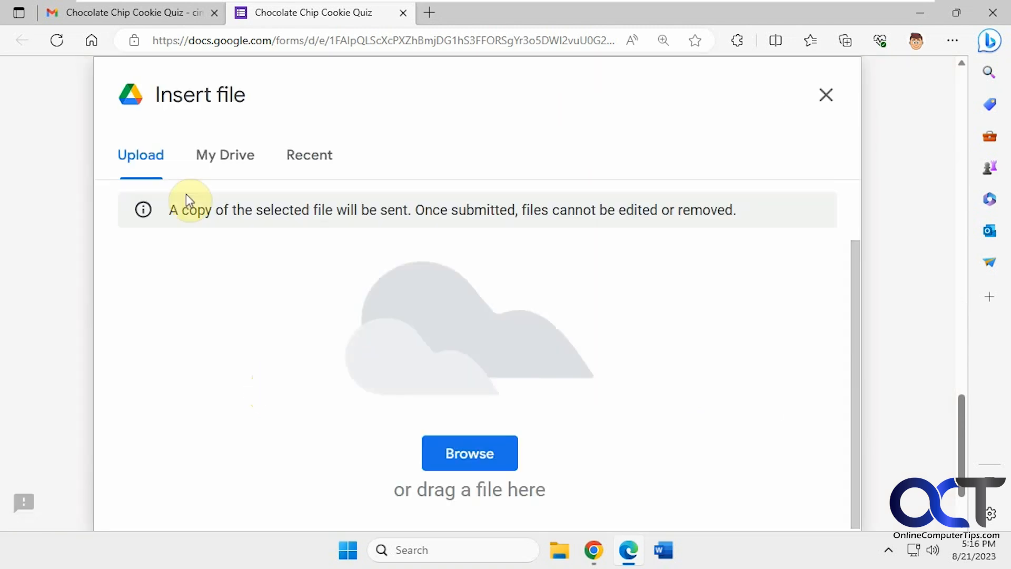
pyautogui.click(452, 453)
pyautogui.doubleClick(273, 169)
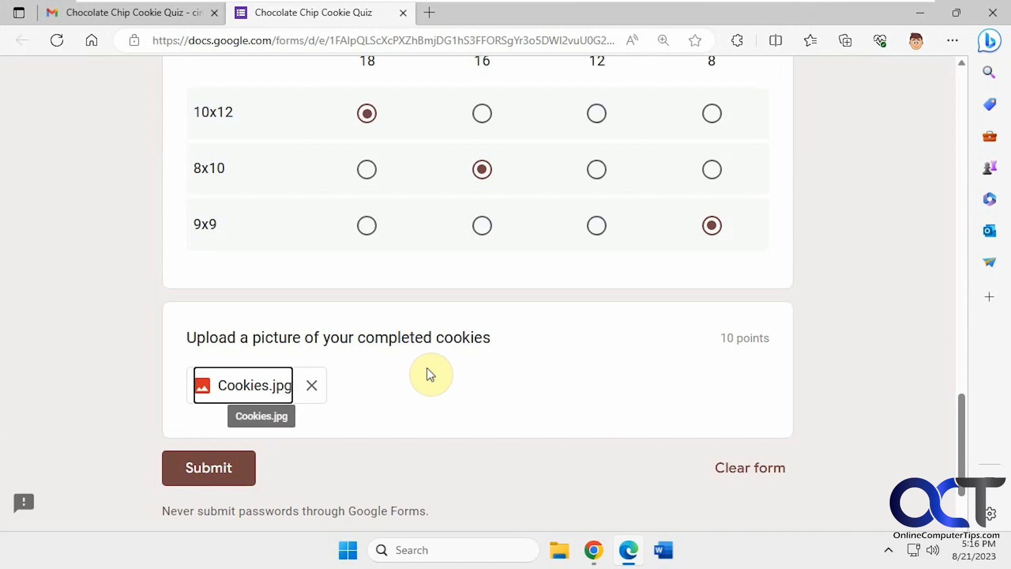
pyautogui.click(218, 475)
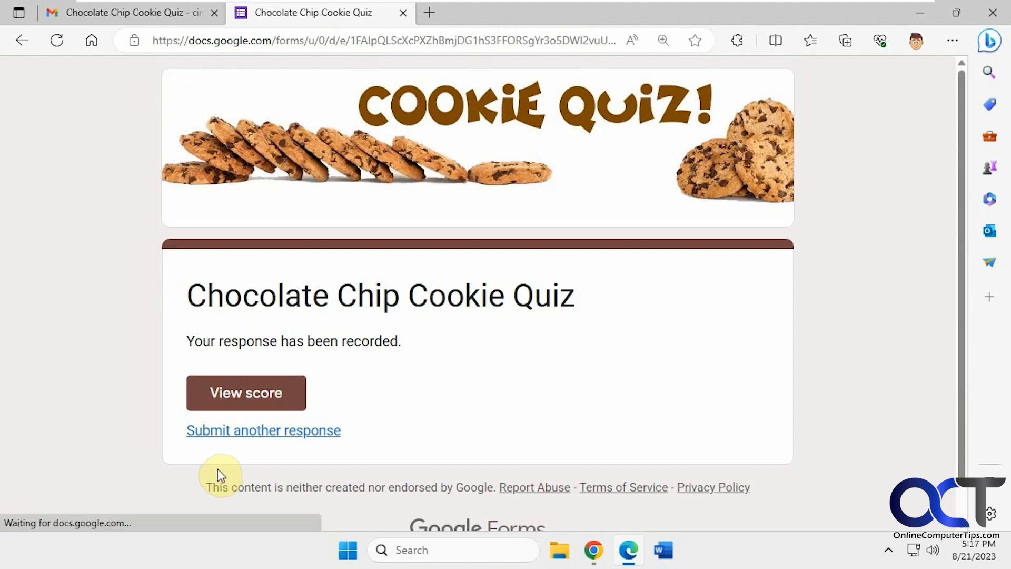
# View the quiz score and review the graded result of each question down to the picture upload.
pyautogui.click(269, 393)
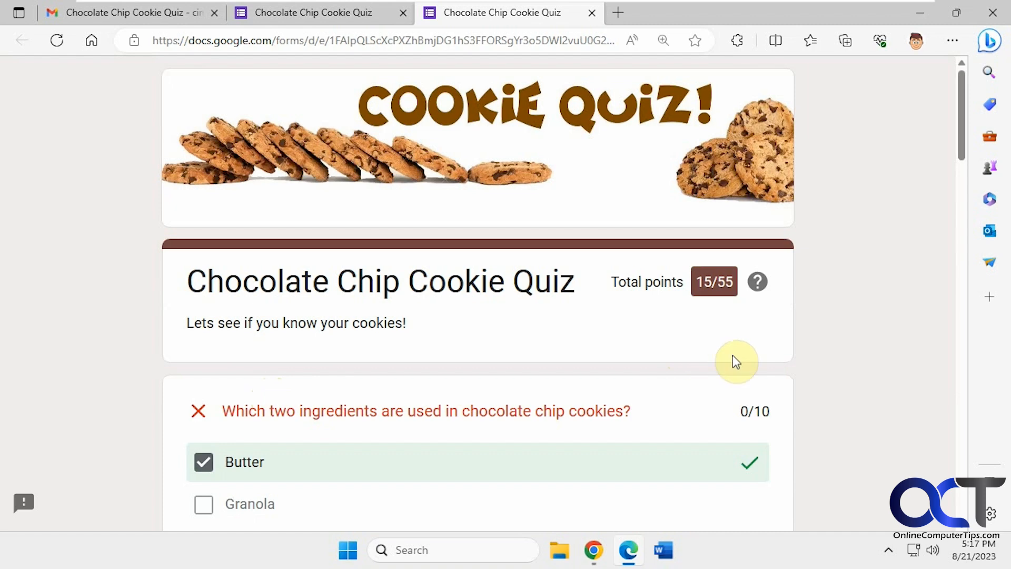
pyautogui.moveTo(962, 135); pyautogui.dragTo(958, 165)
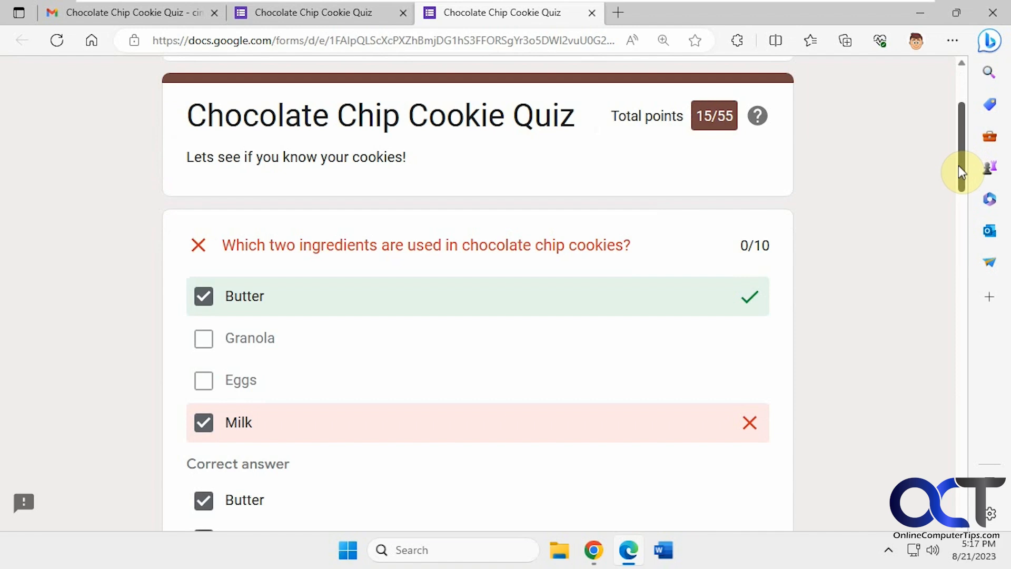
pyautogui.moveTo(959, 167); pyautogui.dragTo(959, 277)
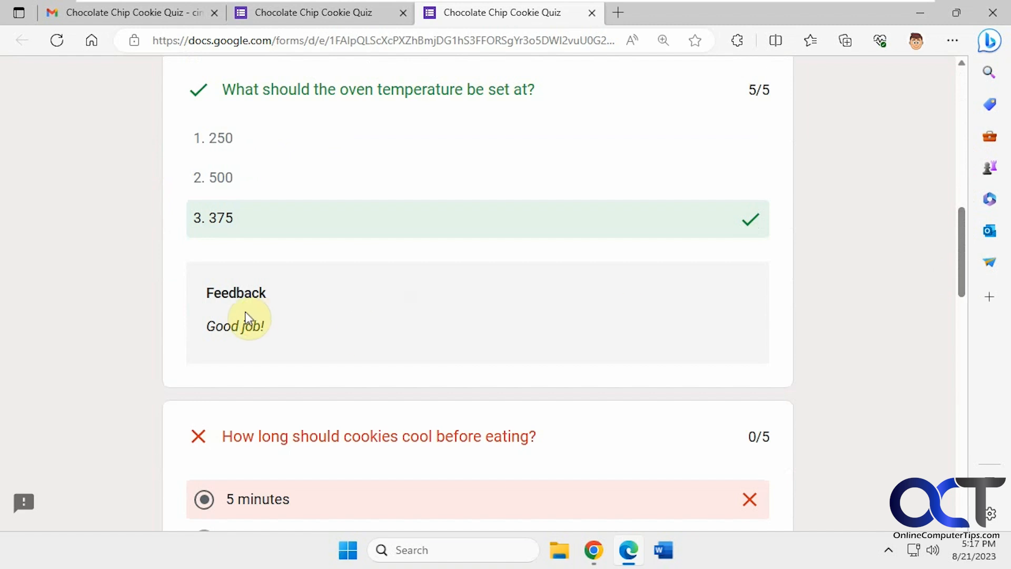
pyautogui.moveTo(965, 248); pyautogui.dragTo(962, 334)
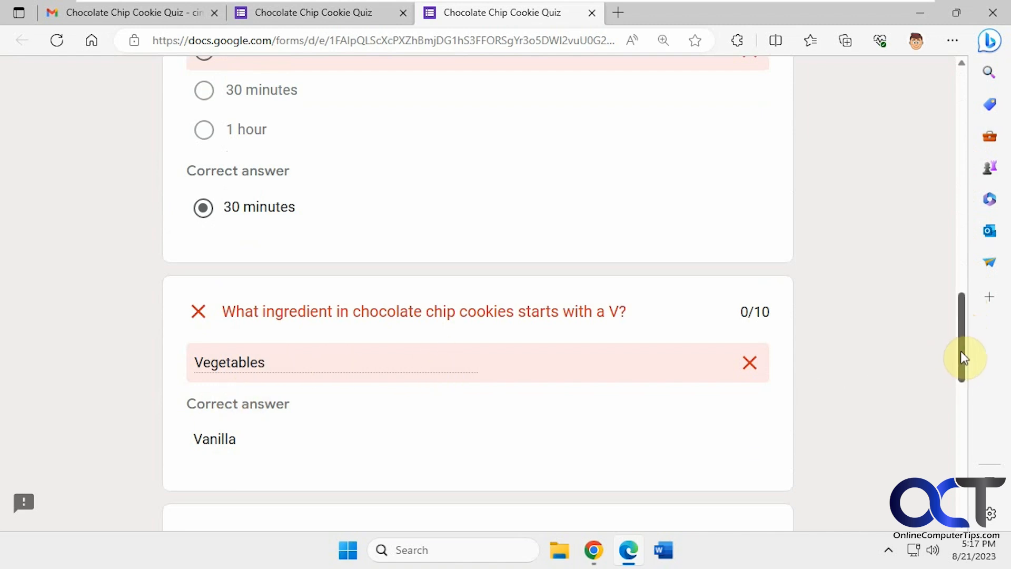
pyautogui.moveTo(961, 352); pyautogui.dragTo(956, 458)
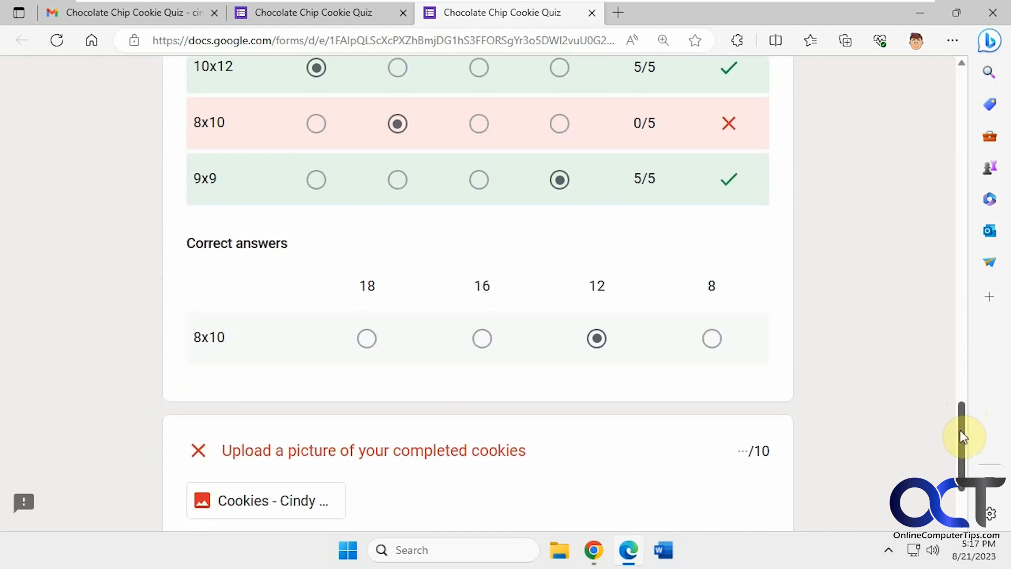
pyautogui.moveTo(960, 430); pyautogui.dragTo(961, 452)
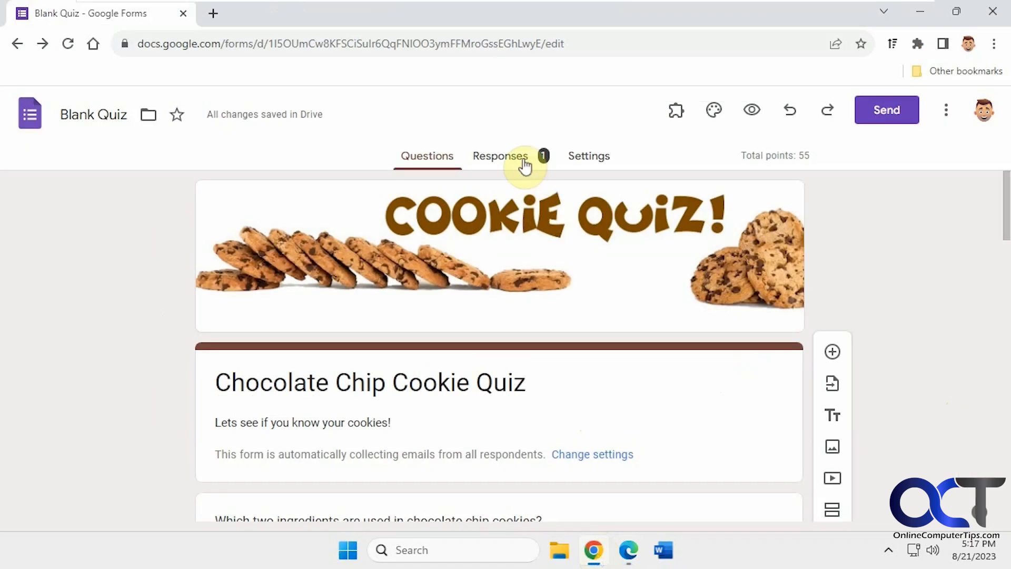
# Switch to the quiz editor in Chrome and review the response summary with its insights, frequently missed questions and answer charts.
pyautogui.click(508, 158)
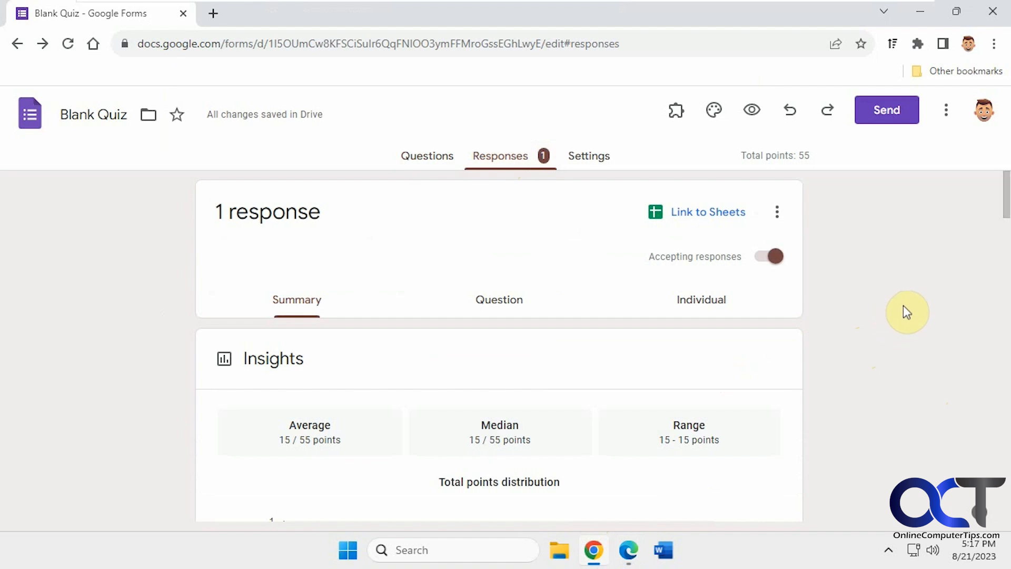
pyautogui.scroll(-10, 903, 304)
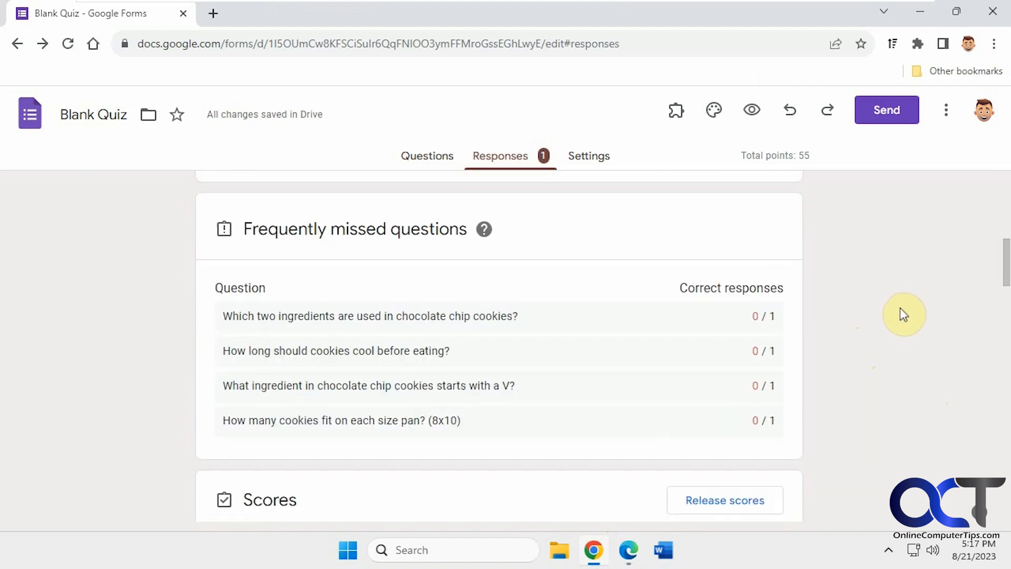
pyautogui.scroll(-10, 900, 309)
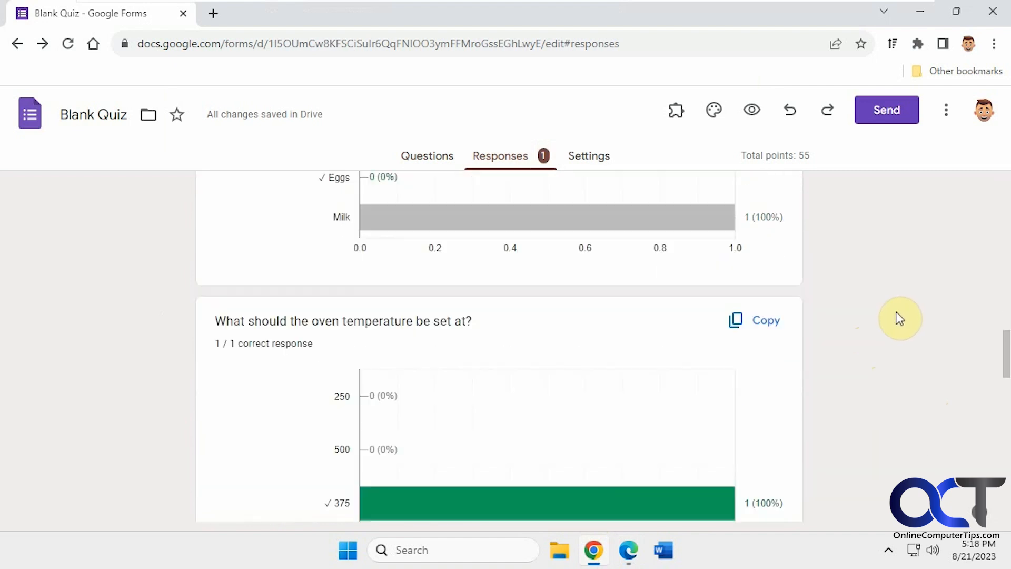
pyautogui.scroll(-8, 895, 313)
pyautogui.scroll(5, 651, 207)
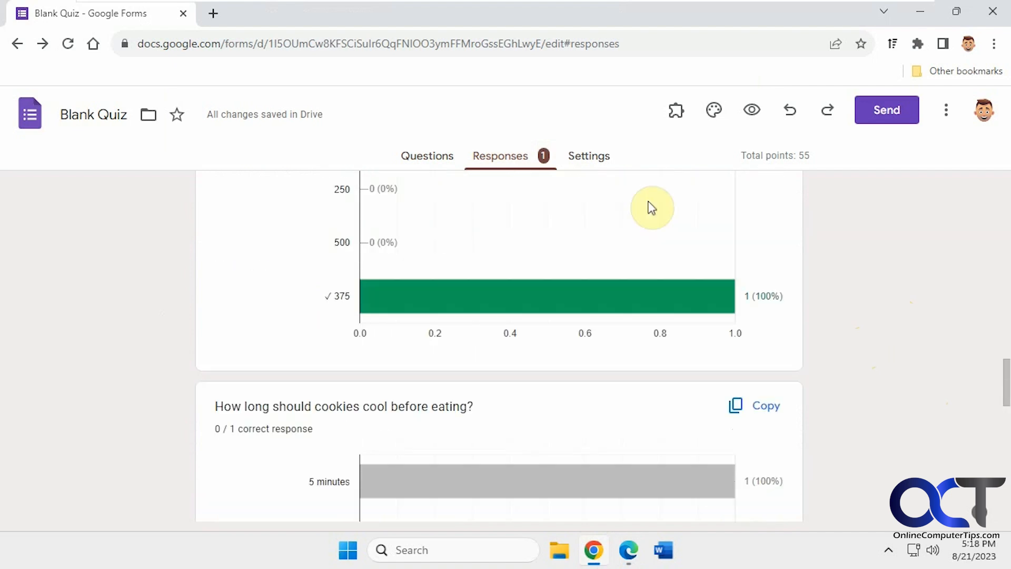
pyautogui.scroll(15, 762, 288)
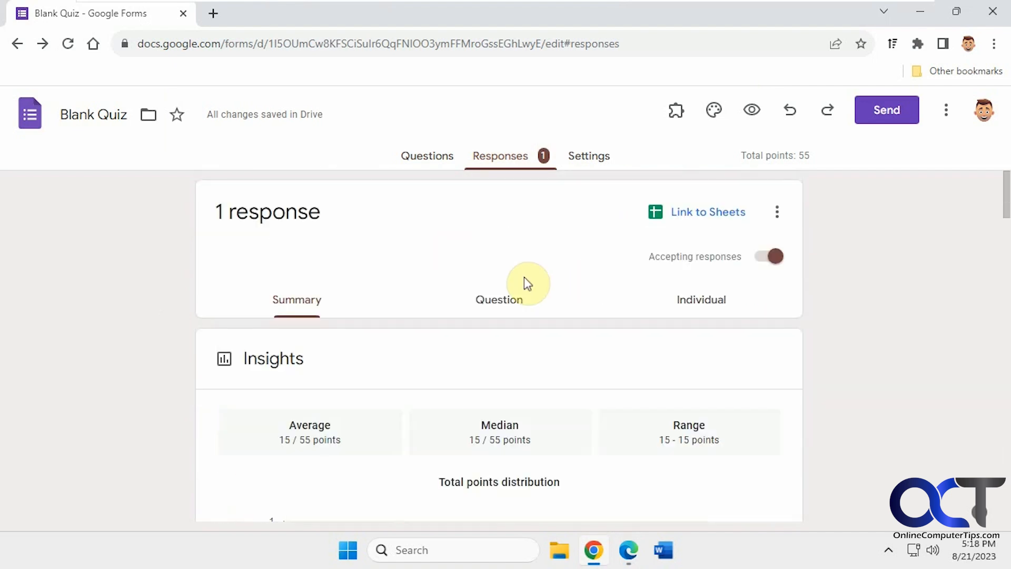
# Review the responses question by question, from the two-ingredients question through to the picture upload.
pyautogui.click(524, 279)
pyautogui.scroll(-5, 745, 361)
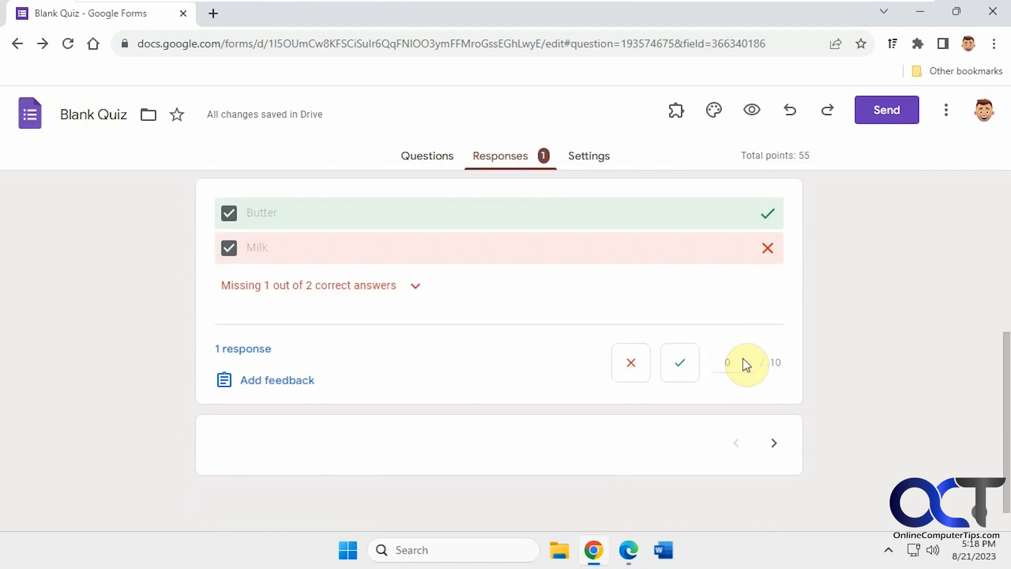
pyautogui.scroll(-1, 746, 364)
pyautogui.scroll(3, 746, 365)
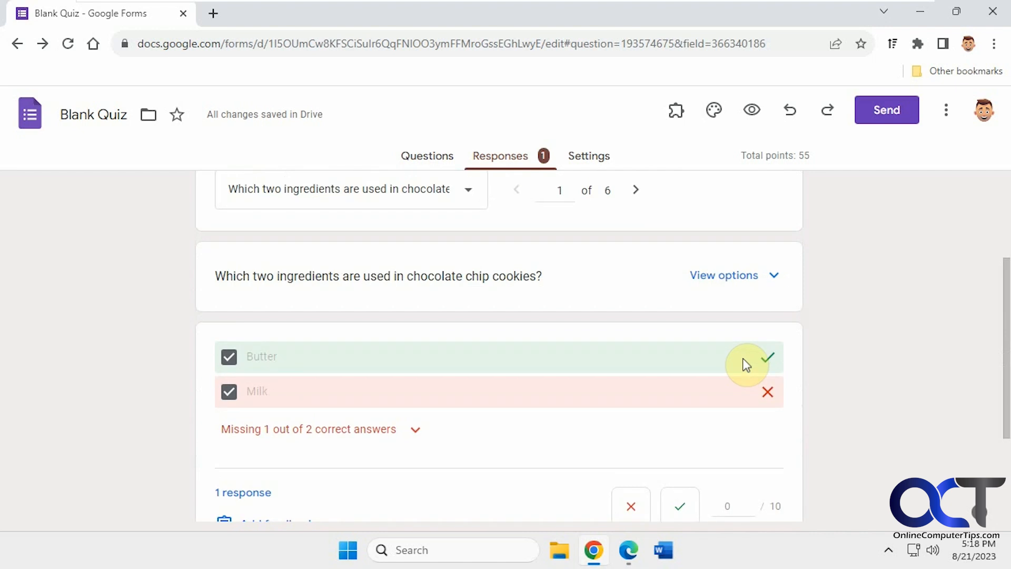
pyautogui.click(635, 192)
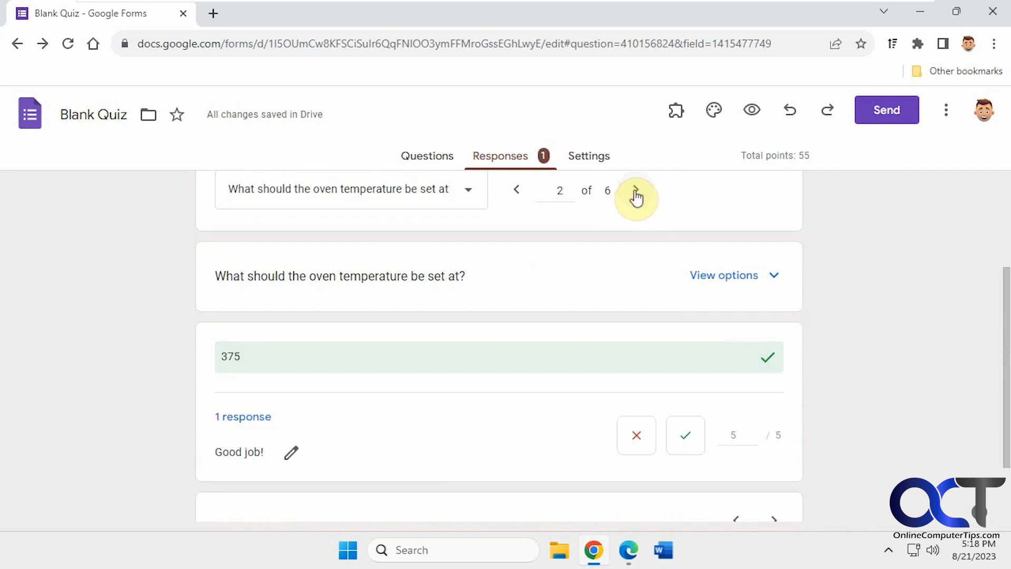
pyautogui.click(636, 192)
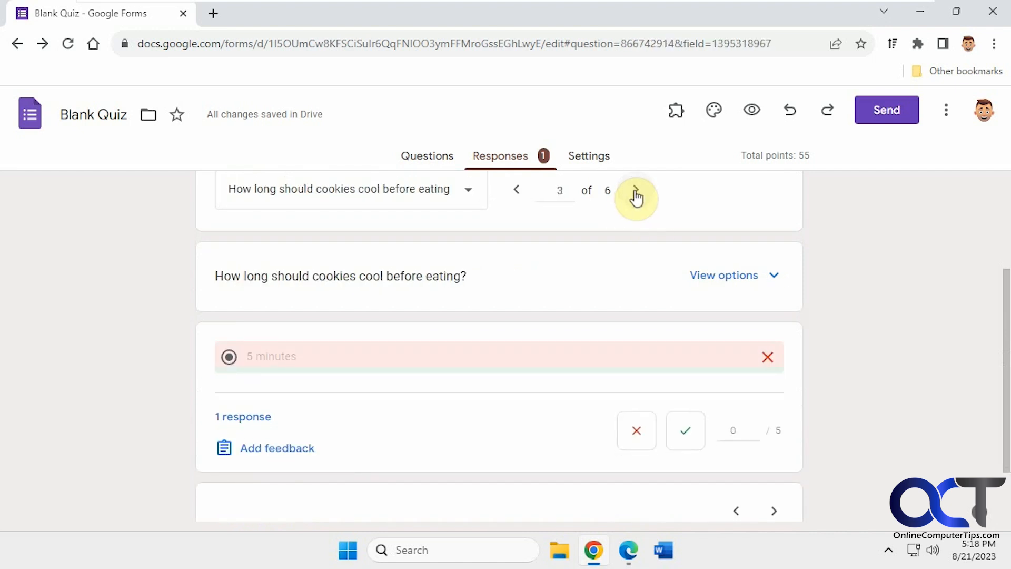
pyautogui.click(636, 193)
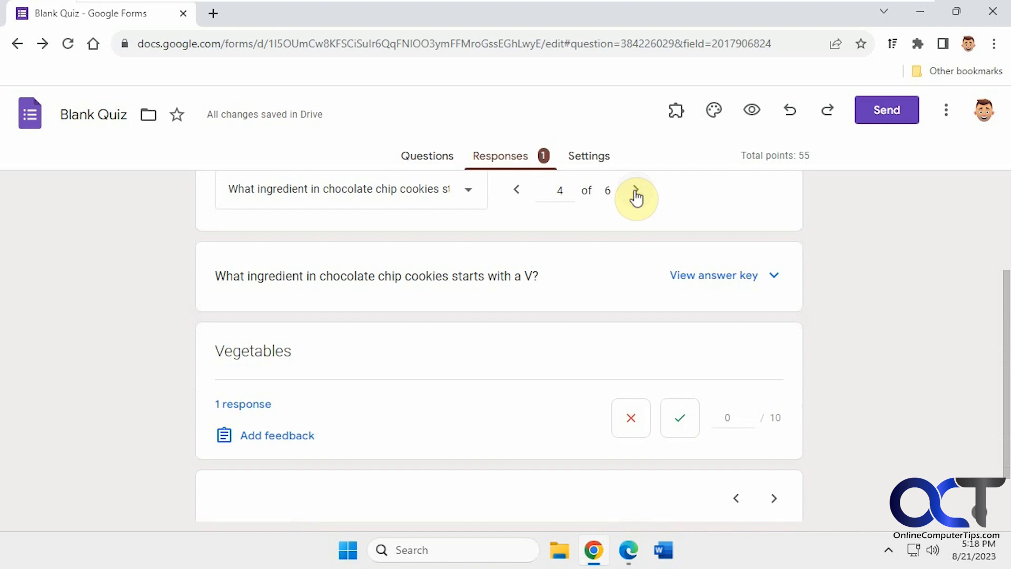
pyautogui.click(636, 192)
pyautogui.click(636, 192)
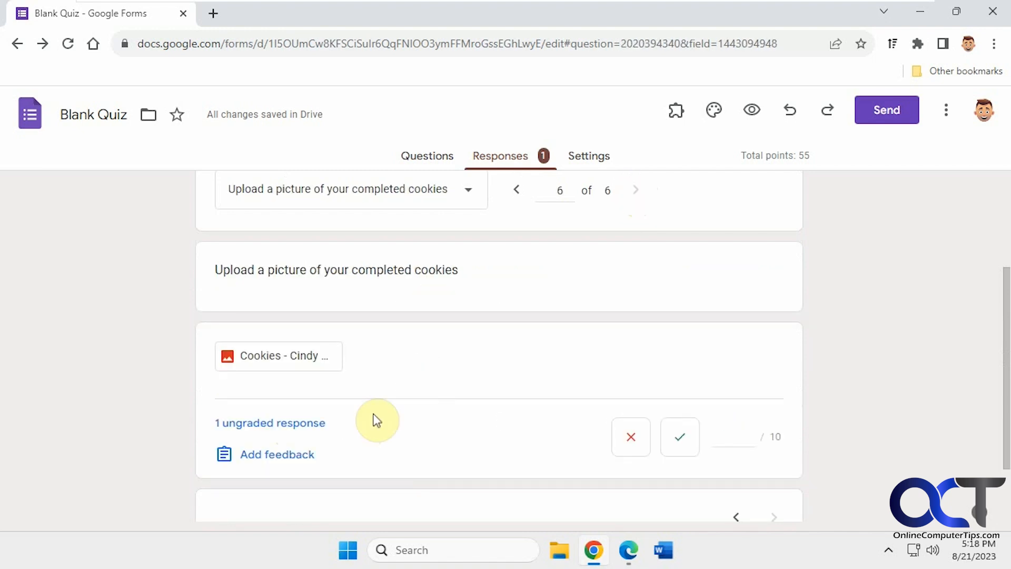
# Inspect the uploaded cookie picture, mark the answer correct for the full 10 points and save the grade.
pyautogui.click(274, 356)
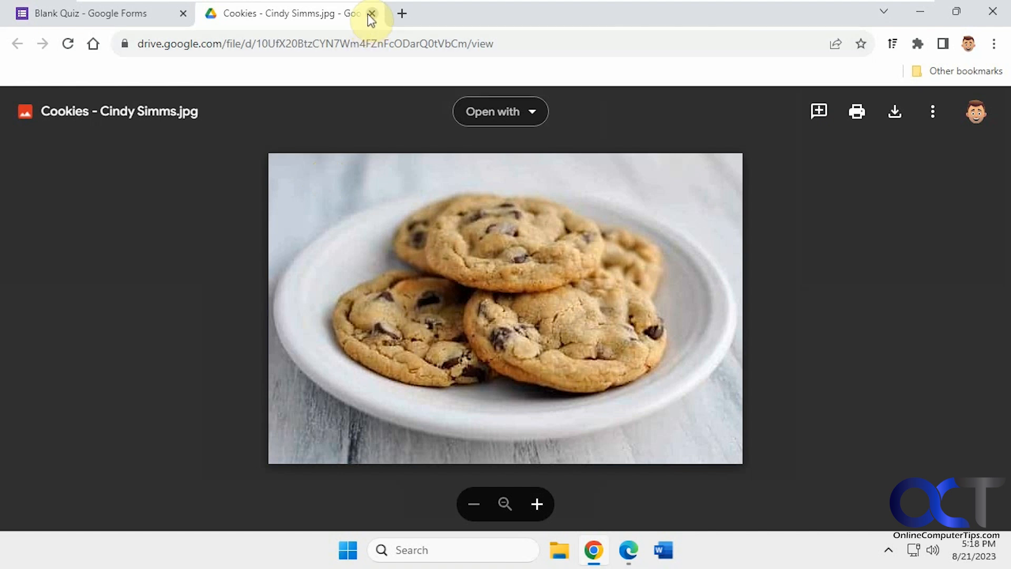
pyautogui.click(372, 13)
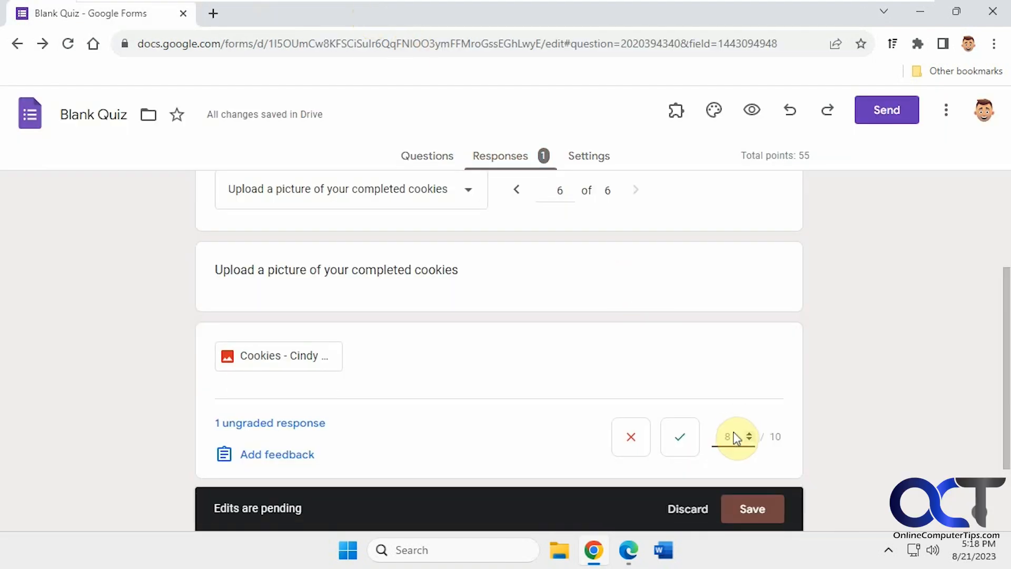
pyautogui.click(680, 437)
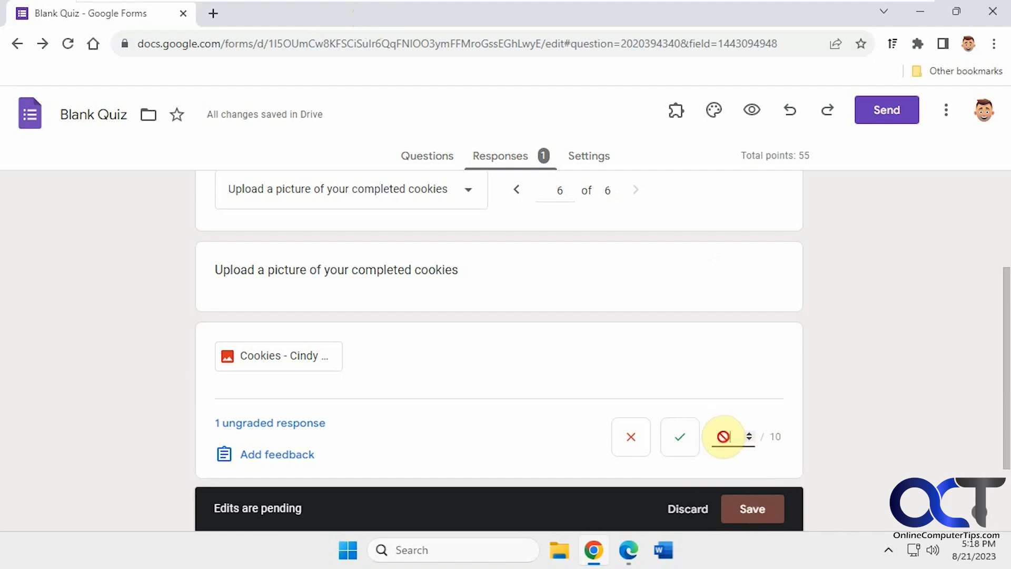
pyautogui.click(752, 509)
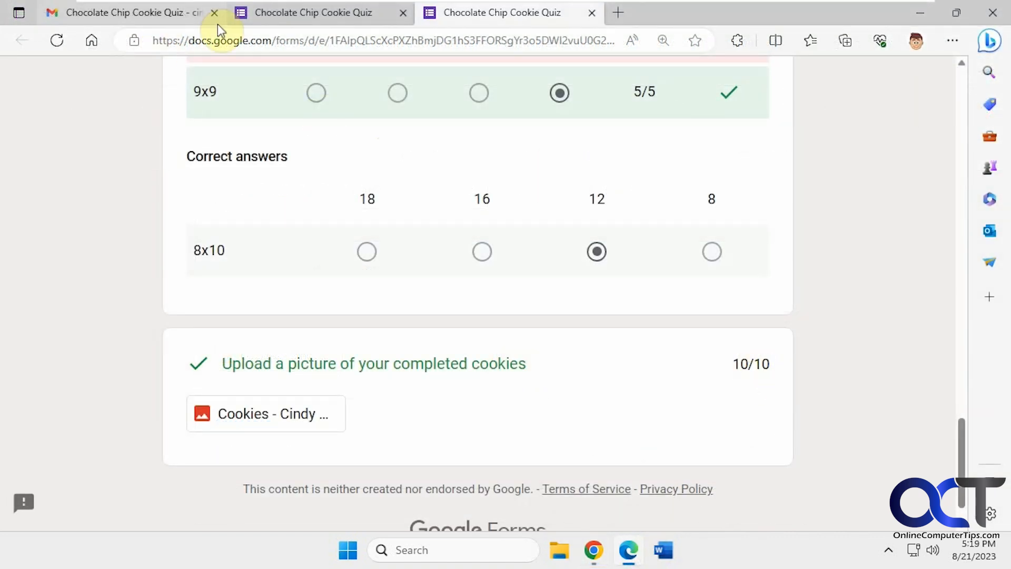
# Back in Chrome, set the picture upload answer's score to 8 out of 10 and save the grade.
pyautogui.click(594, 550)
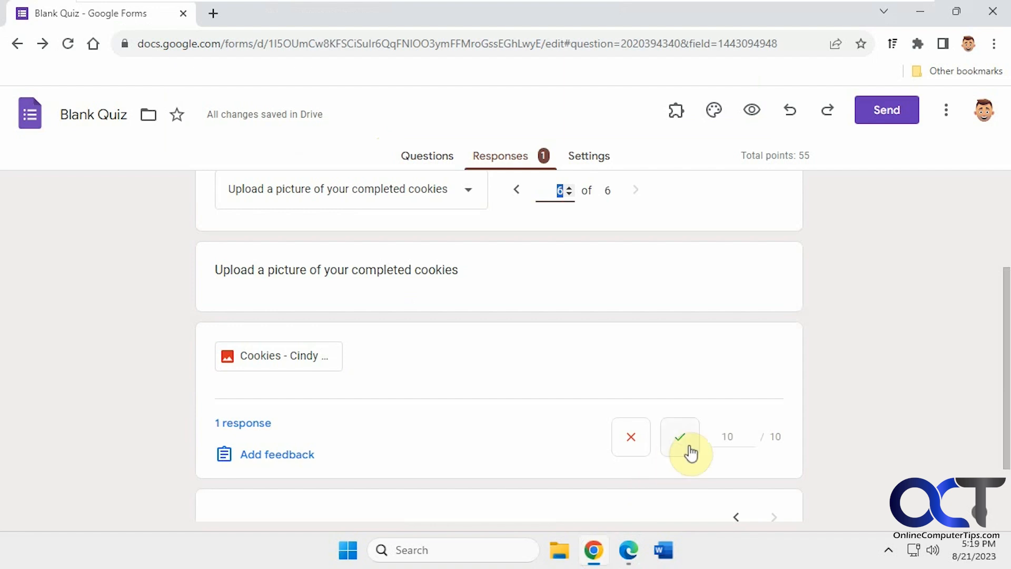
pyautogui.click(716, 432)
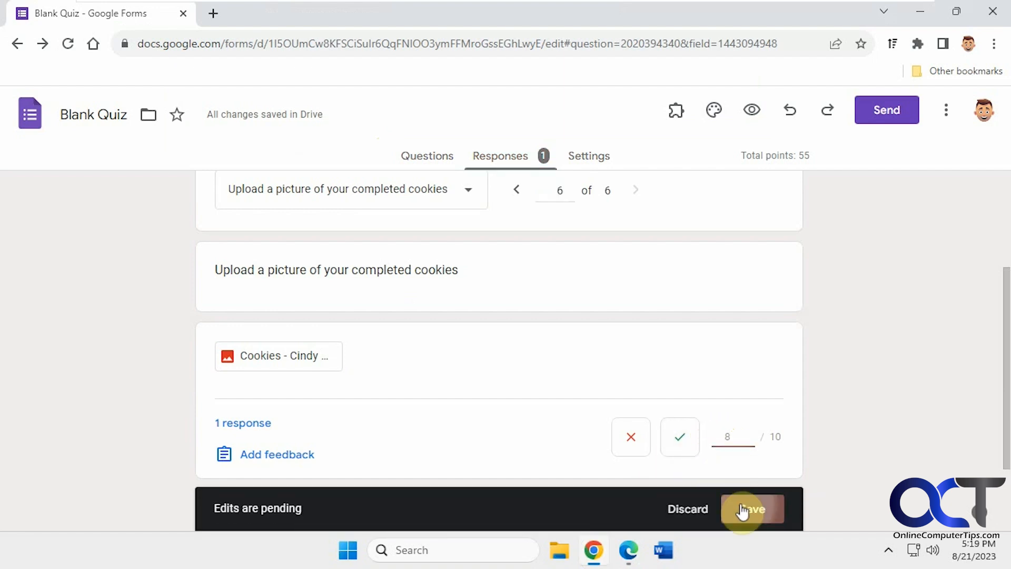
pyautogui.click(745, 510)
# Switch to Edge, reload the respondent's results page and check the total points and the picture upload score.
pyautogui.click(628, 550)
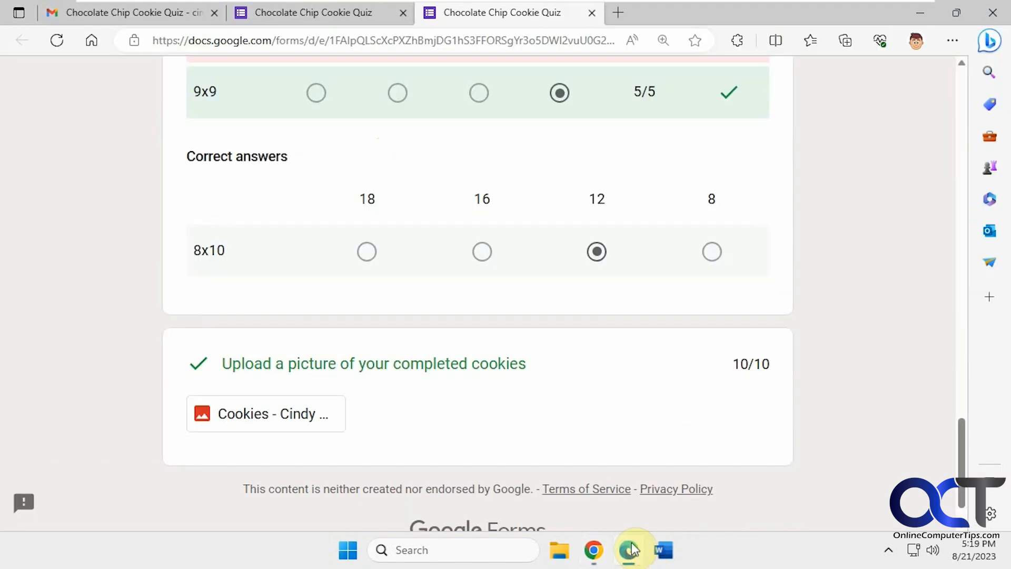
pyautogui.click(57, 41)
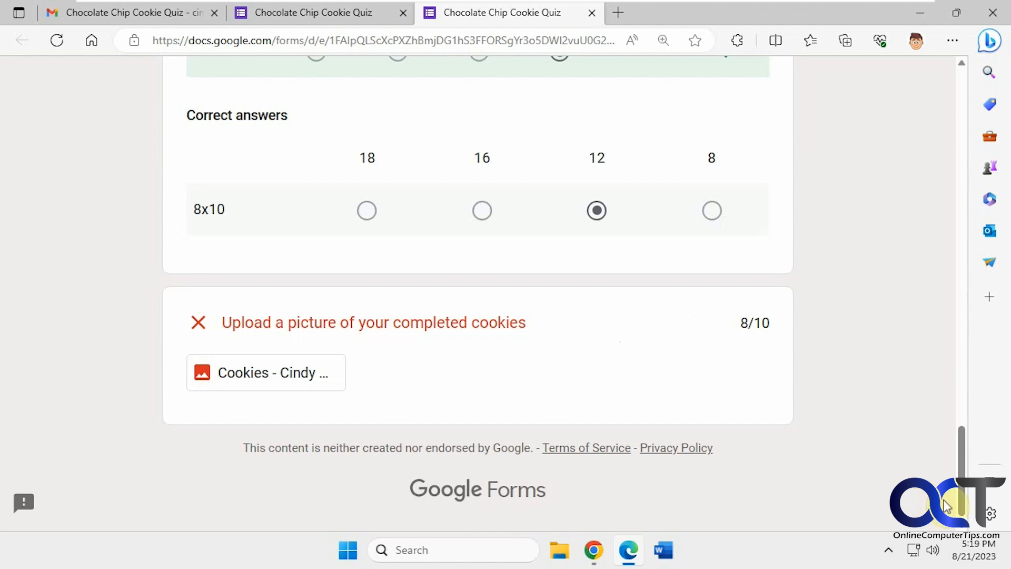
pyautogui.moveTo(959, 492); pyautogui.dragTo(957, 347)
pyautogui.moveTo(969, 182); pyautogui.dragTo(973, 125)
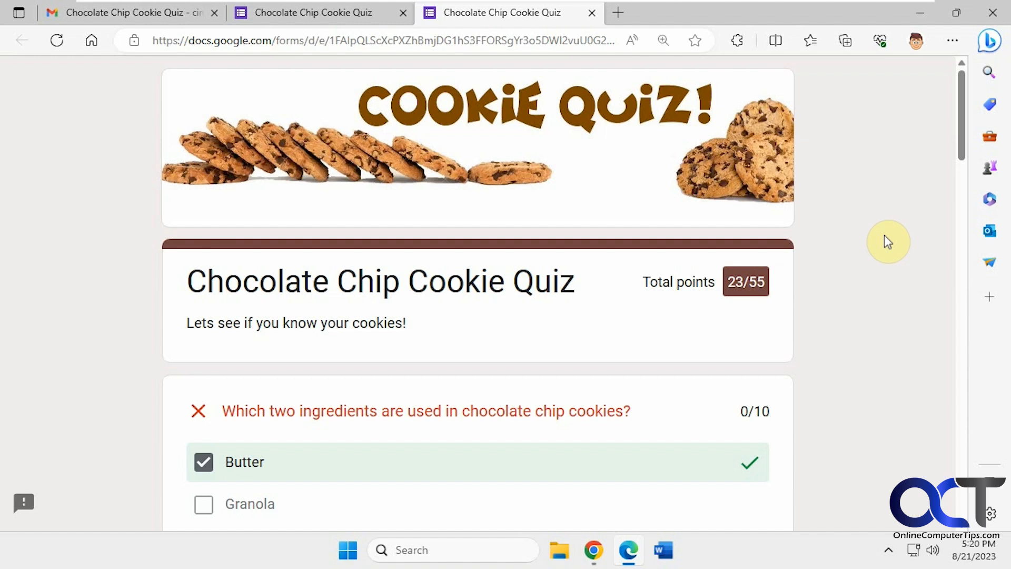
pyautogui.moveTo(962, 136); pyautogui.dragTo(978, 528)
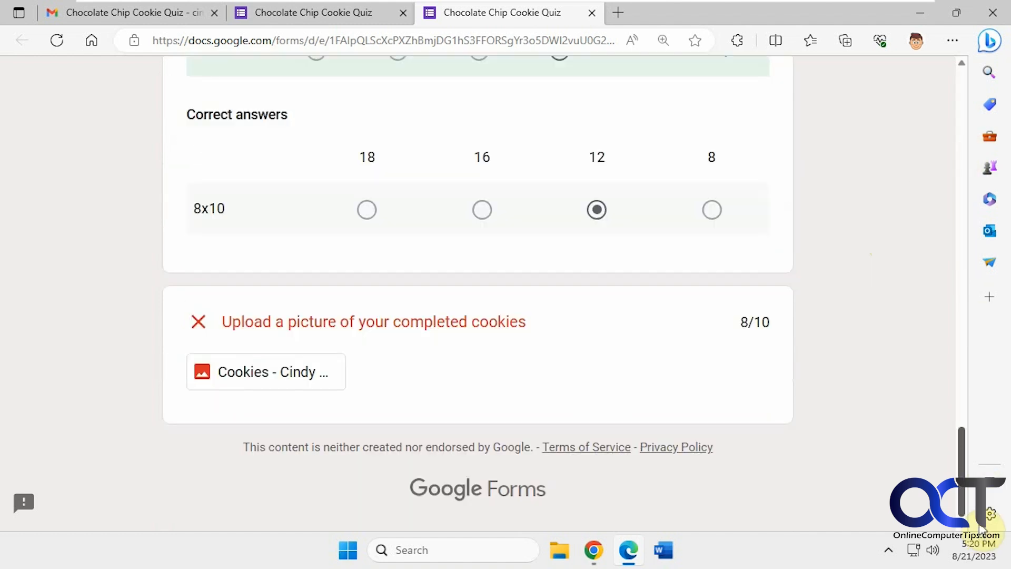